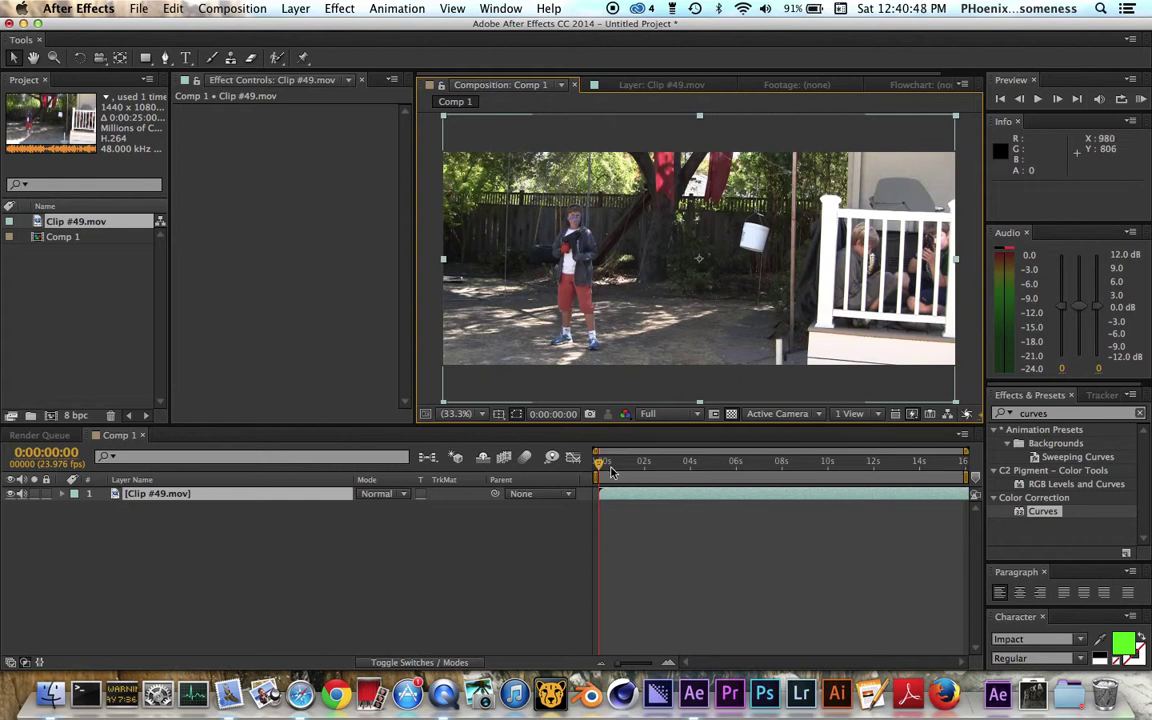
Scrub through the clip to 0:00:08:00 to review the action and check the composition settings without changing them
drag(600, 468, 702, 470)
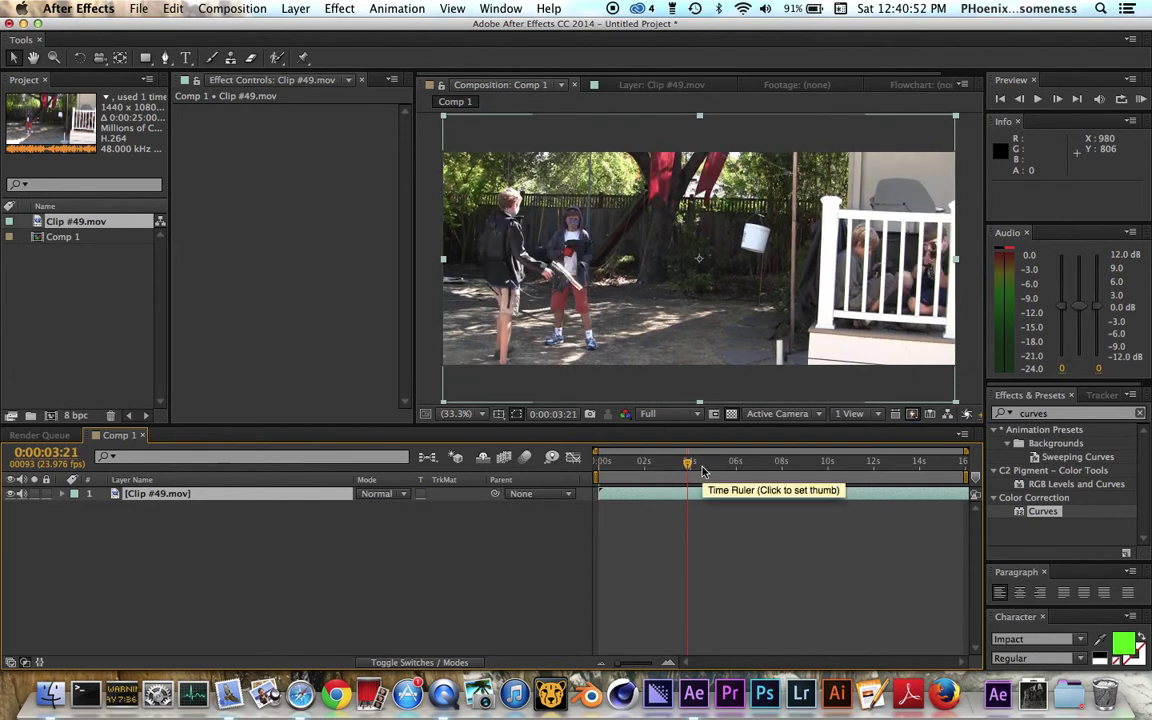
drag(688, 464, 748, 468)
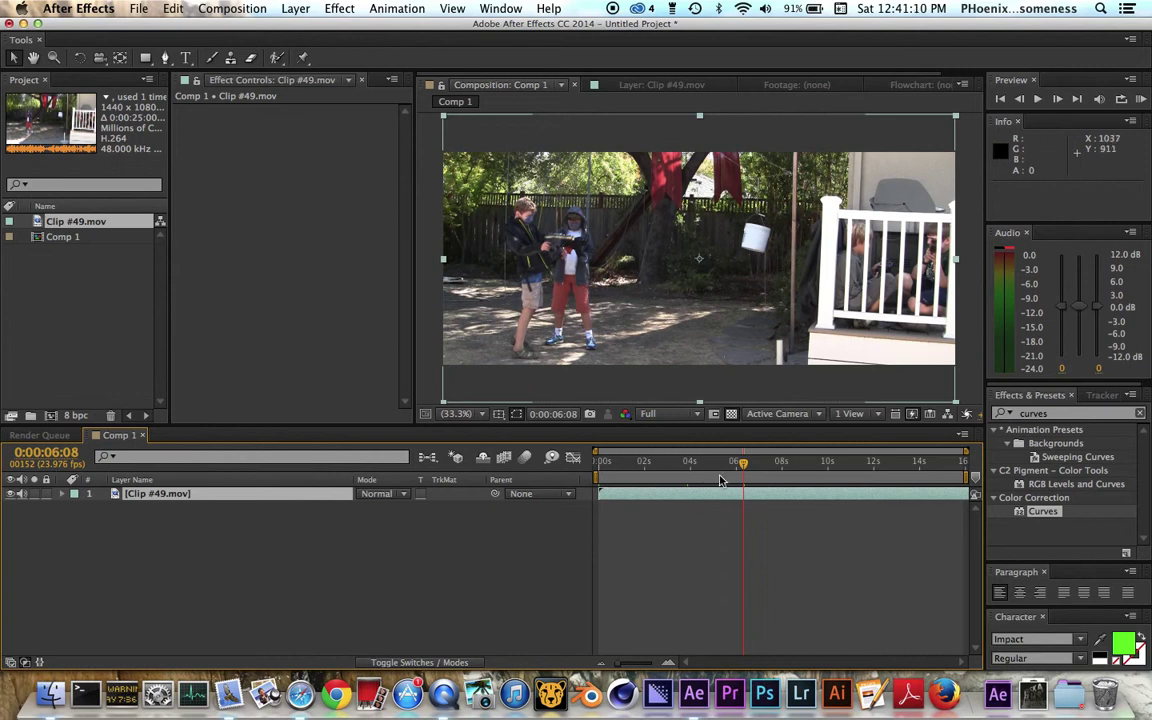
click(781, 466)
mouse_move(781, 466)
mouse_down()
mouse_move(907, 472)
mouse_move(779, 462)
mouse_up()
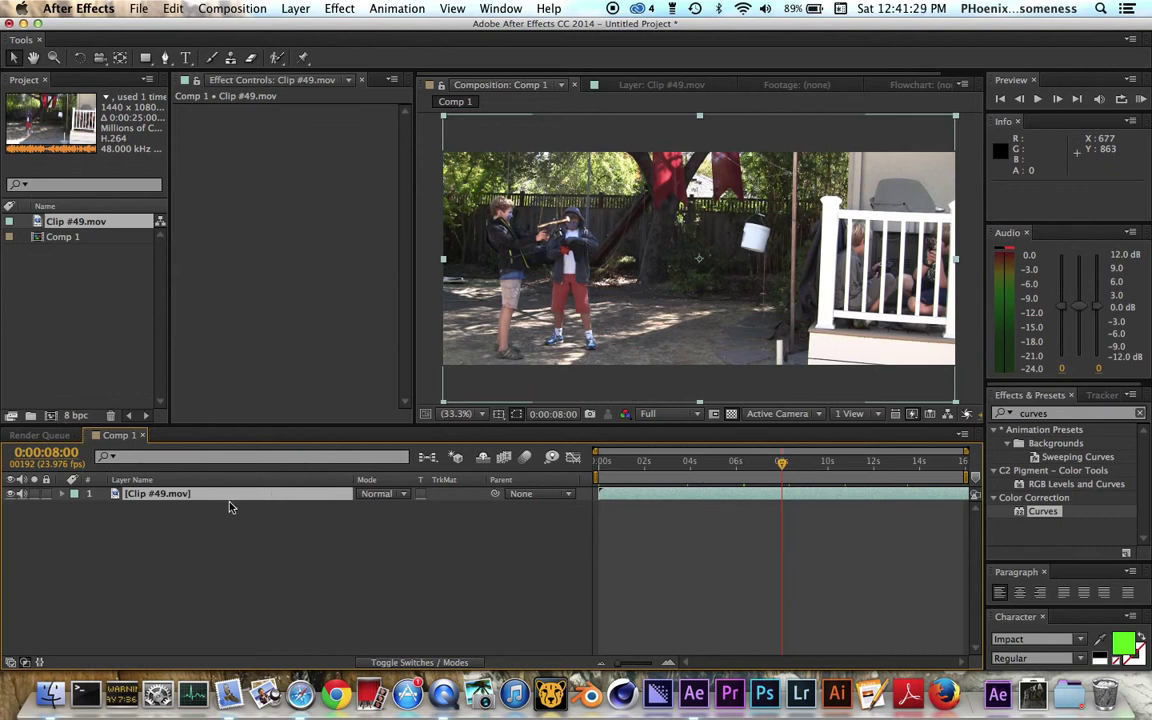
key(super+k)
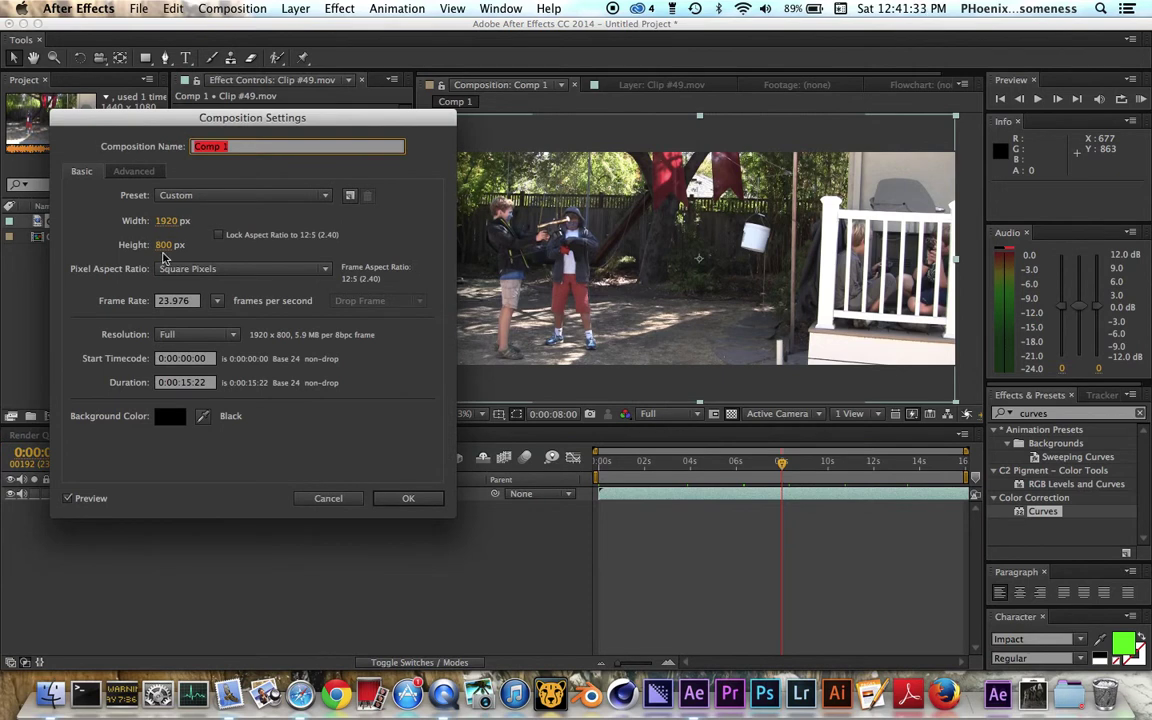
click(335, 499)
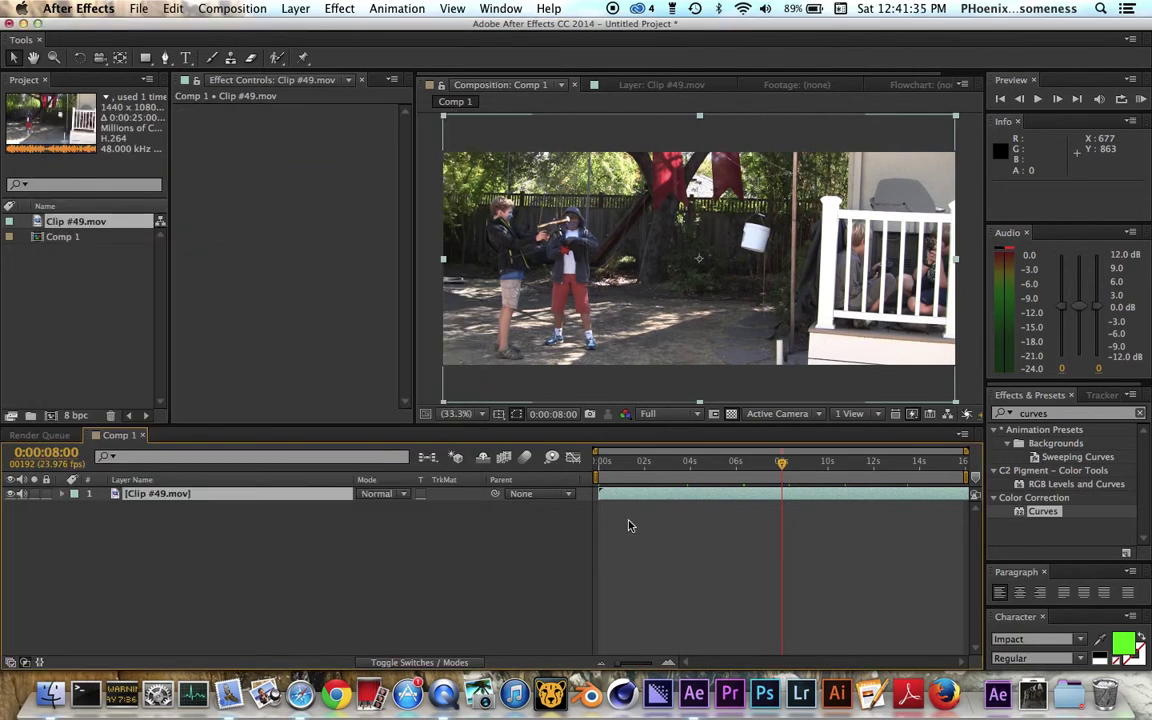
Try changing the Clip #49.mov layer's vertical position, undo the change and collapse the layer's properties
click(199, 505)
click(199, 499)
key(p)
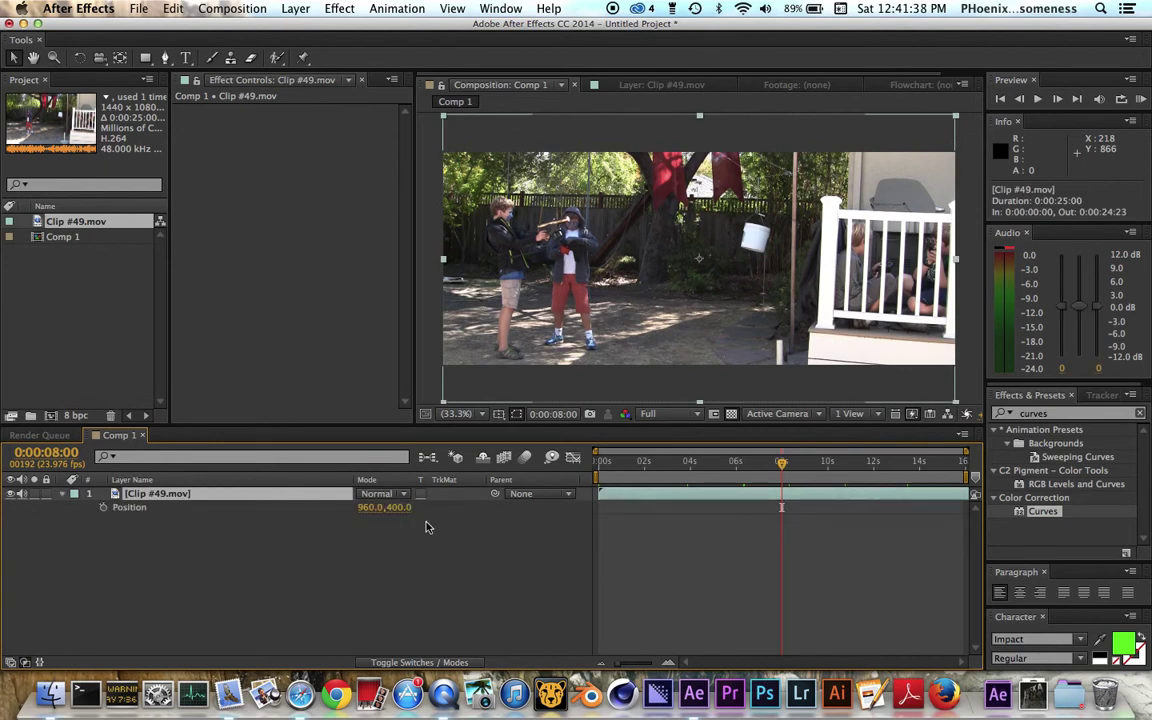
drag(396, 508, 432, 522)
key(super+z)
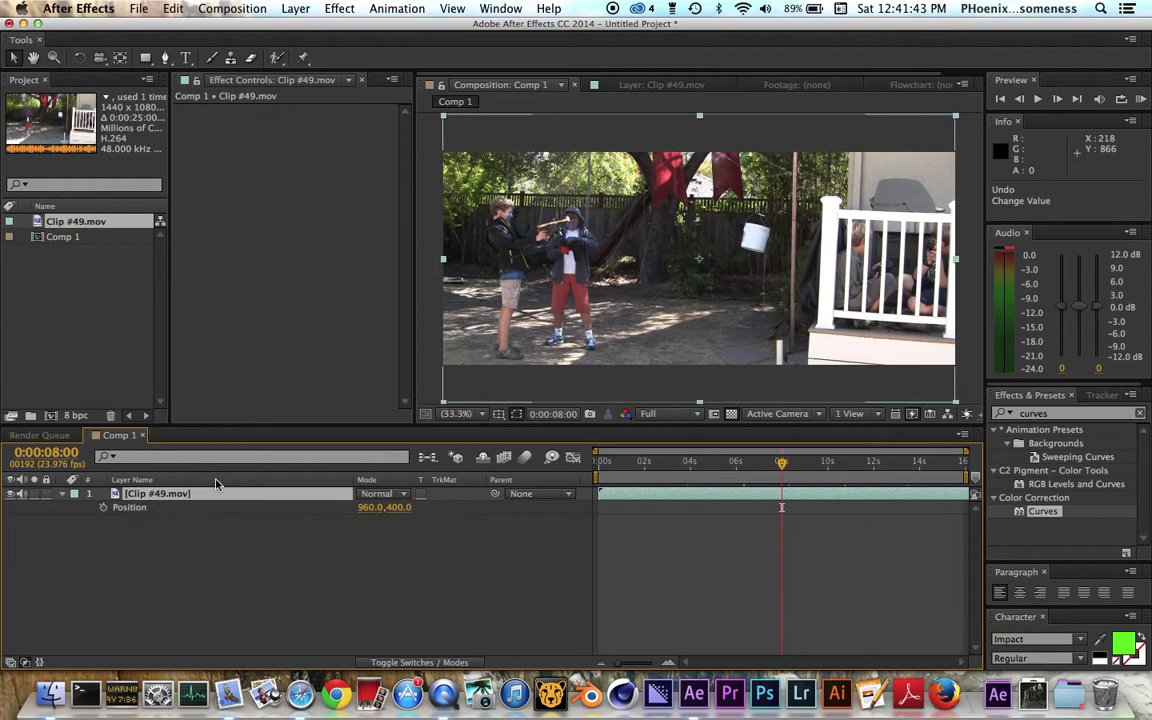
click(62, 494)
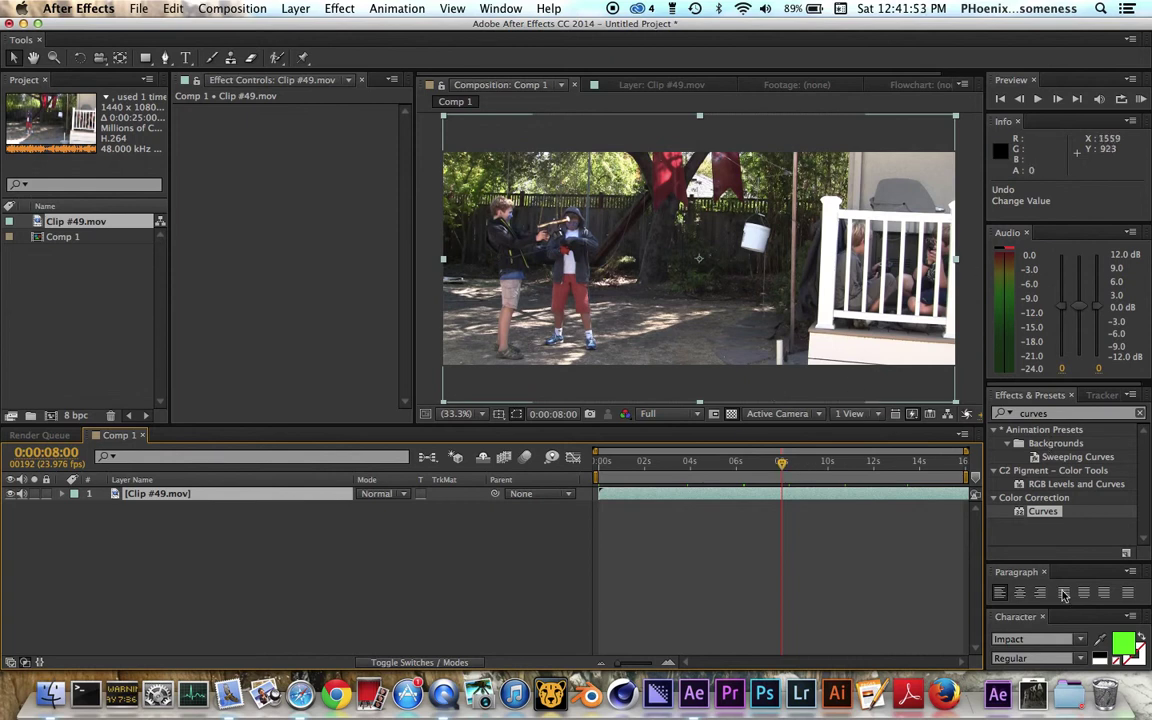
Enlarge the area shared by Effects & Presets and Tracker by shrinking the Character, Audio and Info panels
drag(1057, 613, 1065, 657)
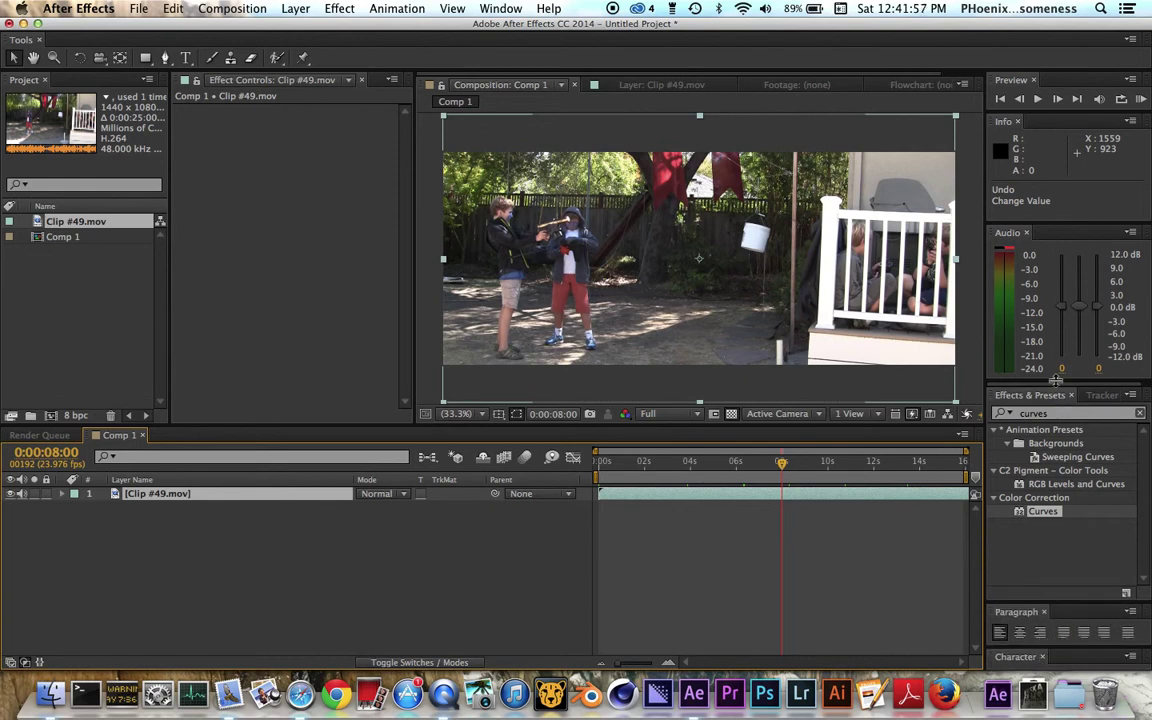
drag(1055, 381, 1053, 352)
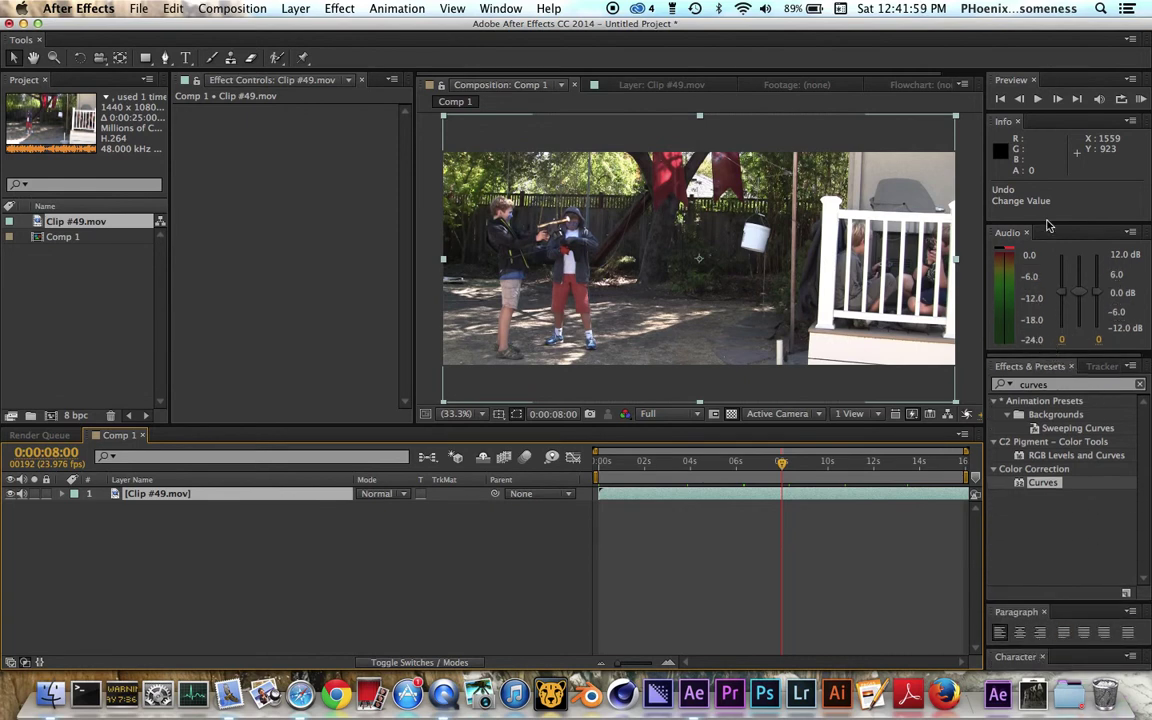
drag(1048, 224, 1048, 197)
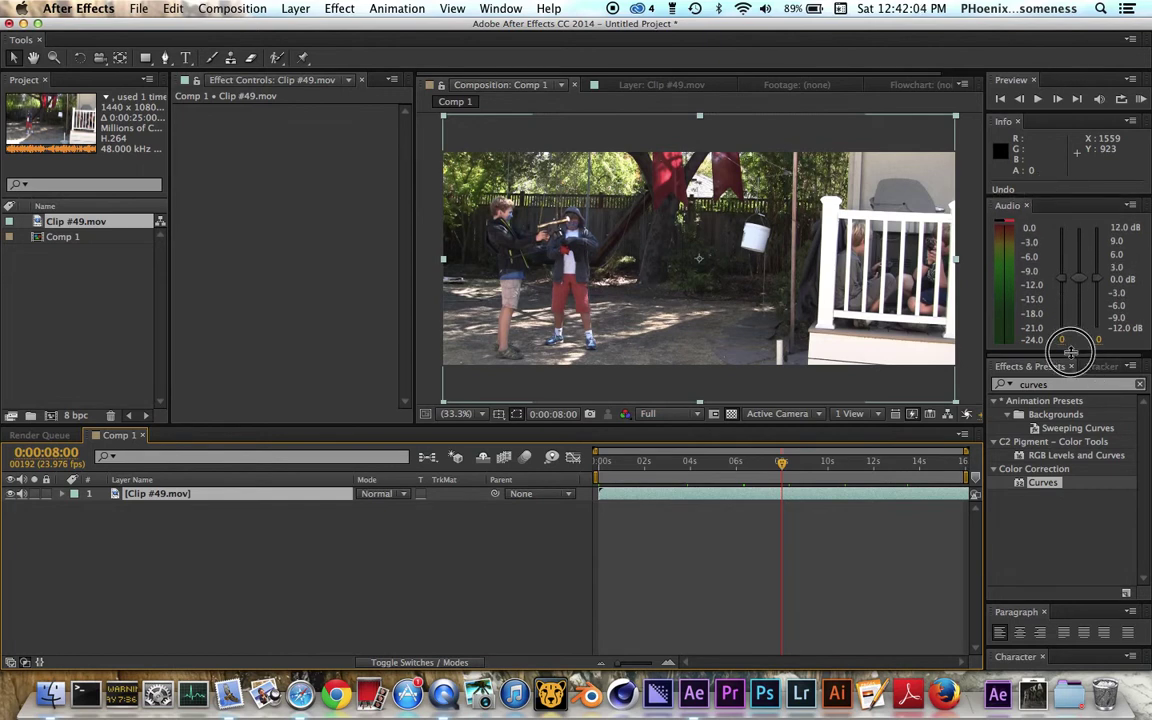
drag(1070, 358, 1069, 337)
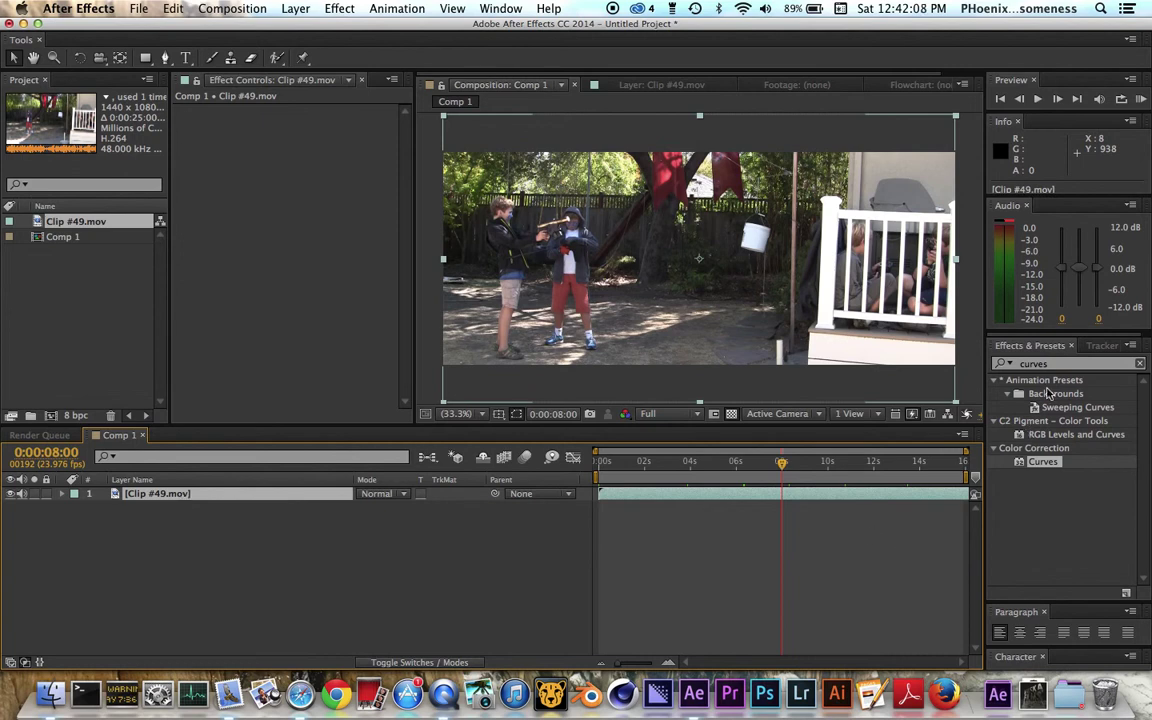
click(1103, 345)
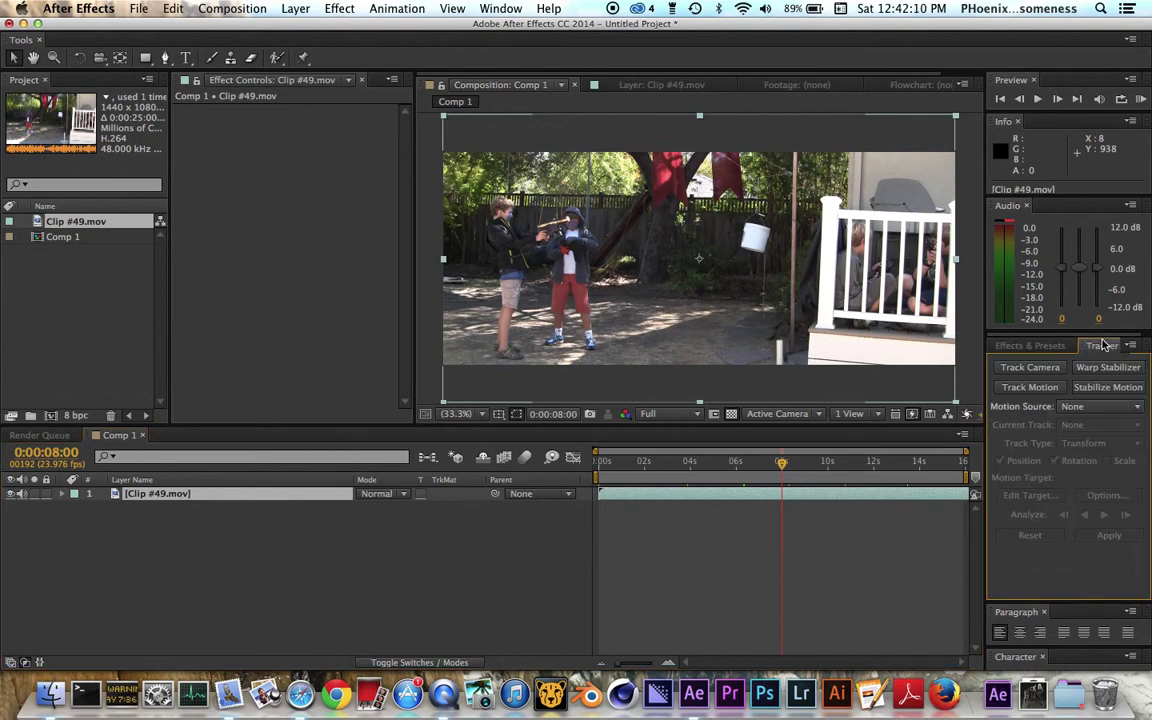
click(1038, 346)
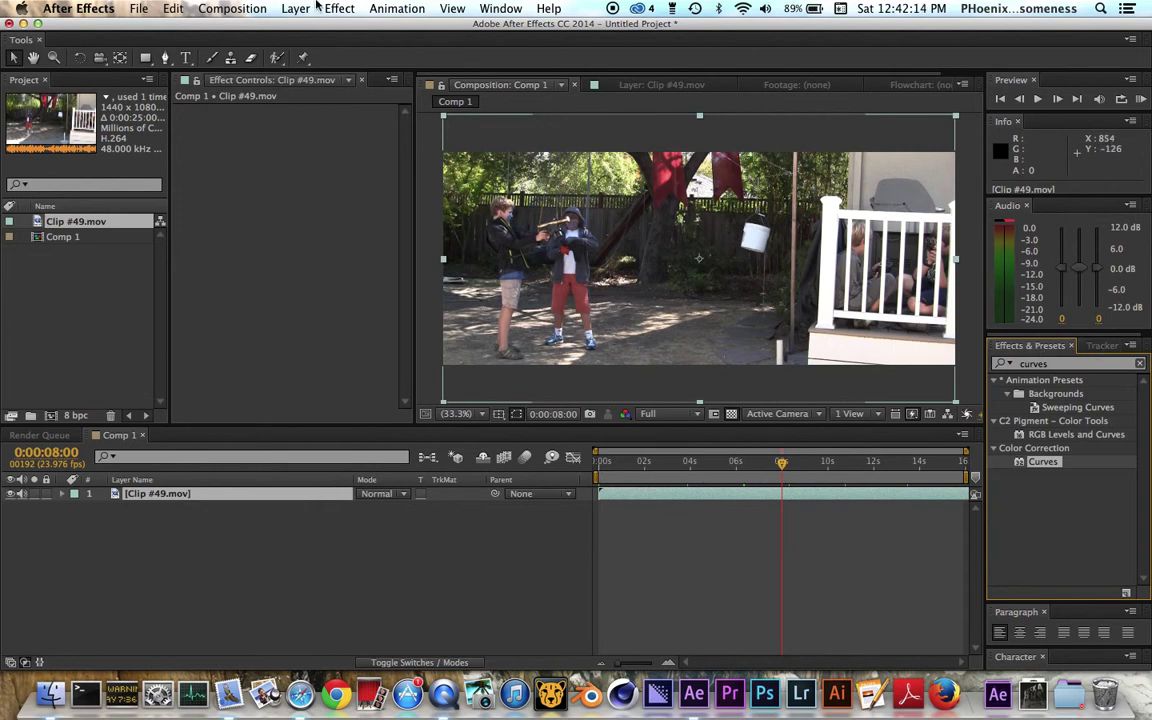
Hide the Tools panel and widen the composition viewer by narrowing the Effect Controls panel
click(505, 8)
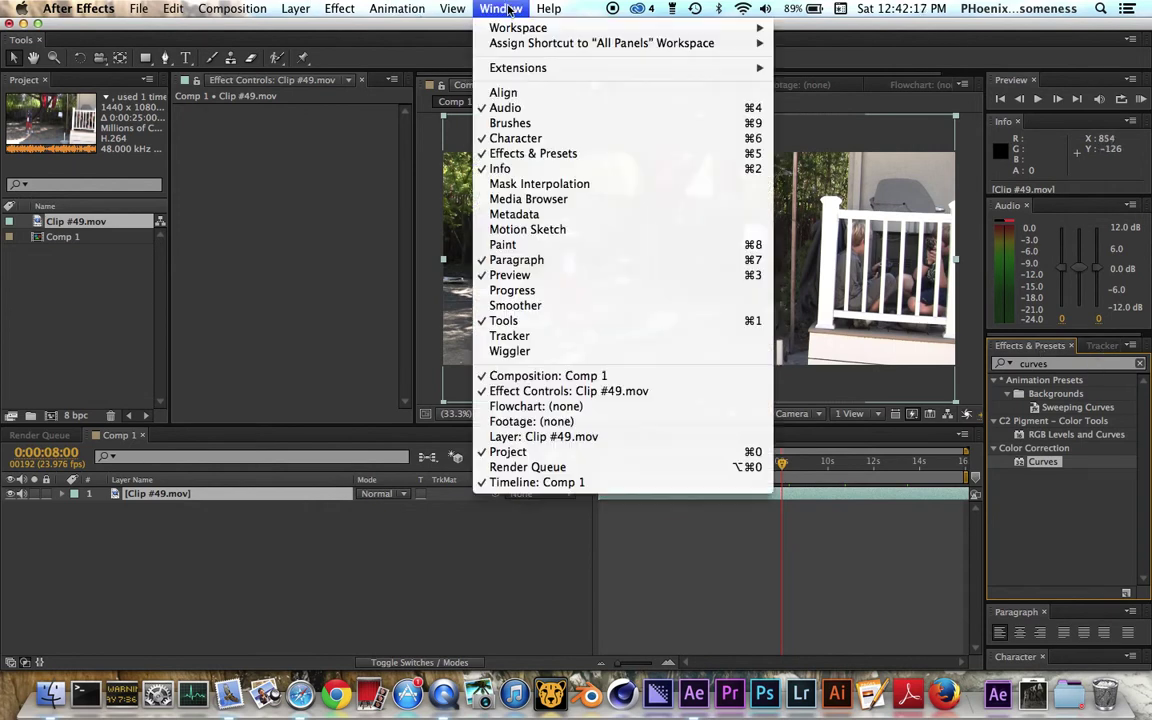
click(538, 322)
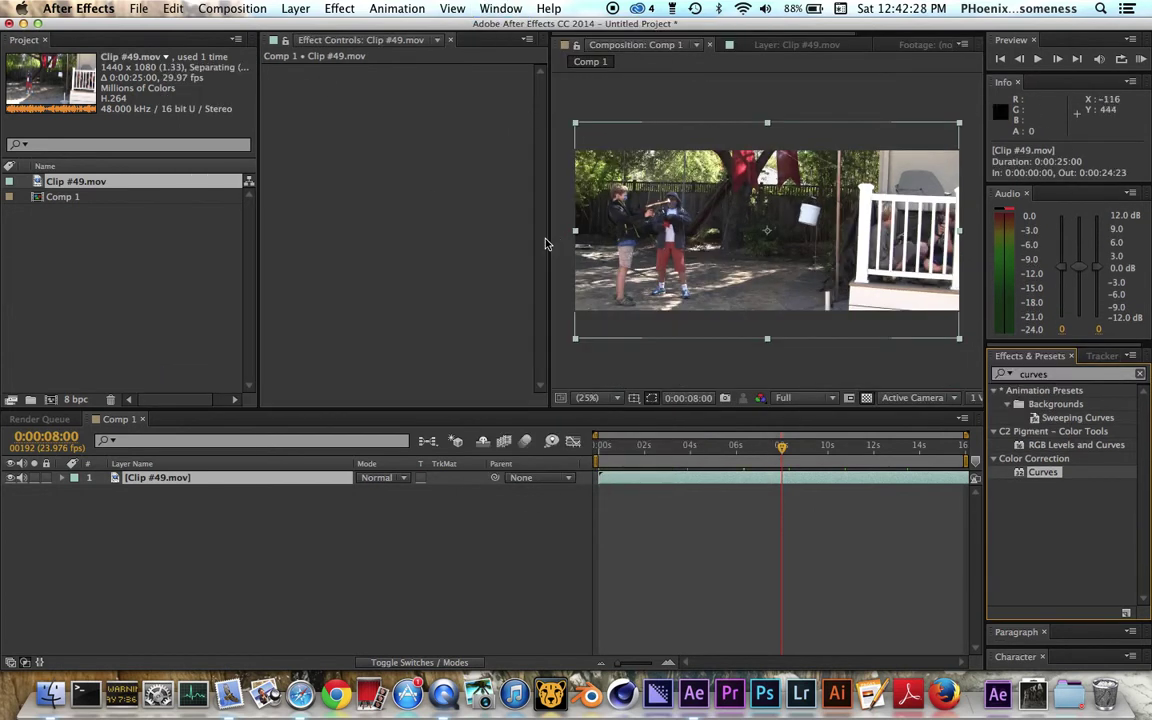
drag(549, 240, 405, 248)
Show the Tracker panel in the workspace
click(500, 8)
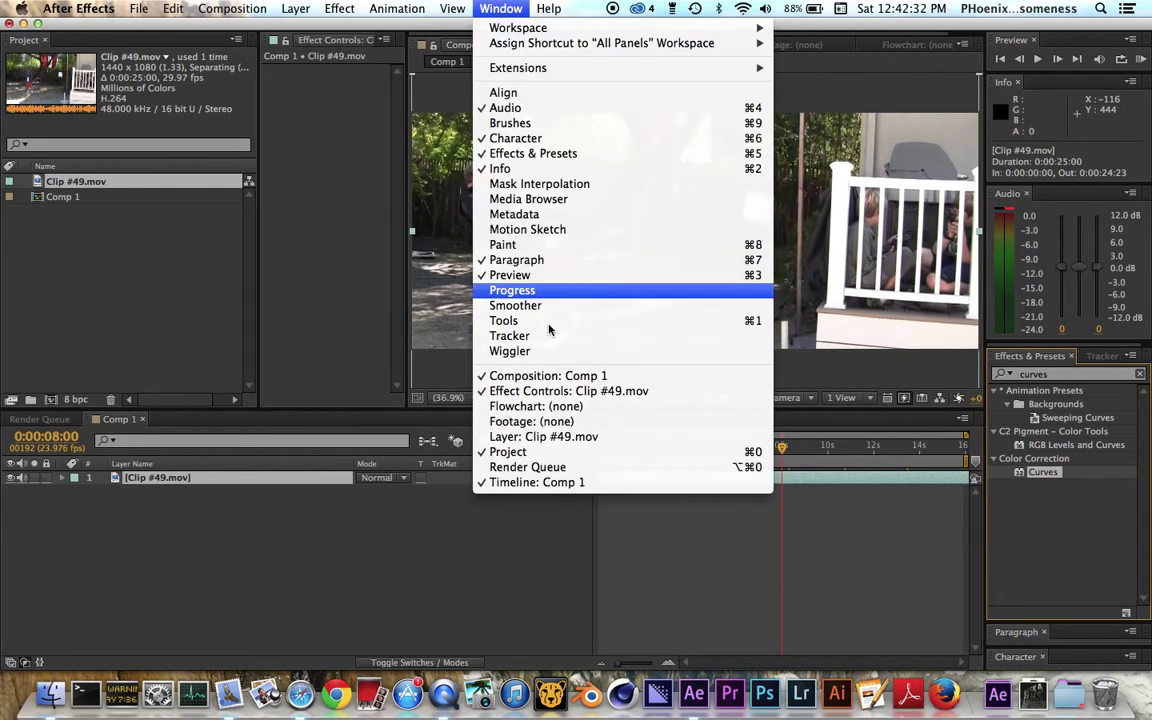
click(535, 337)
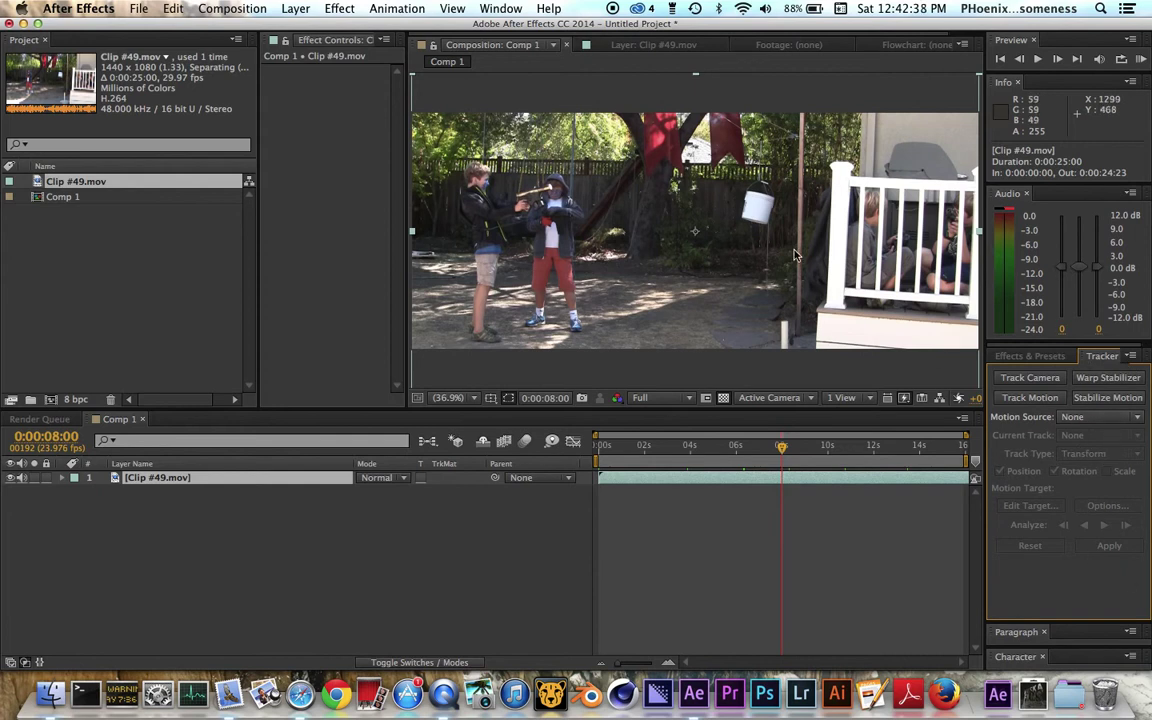
click(500, 8)
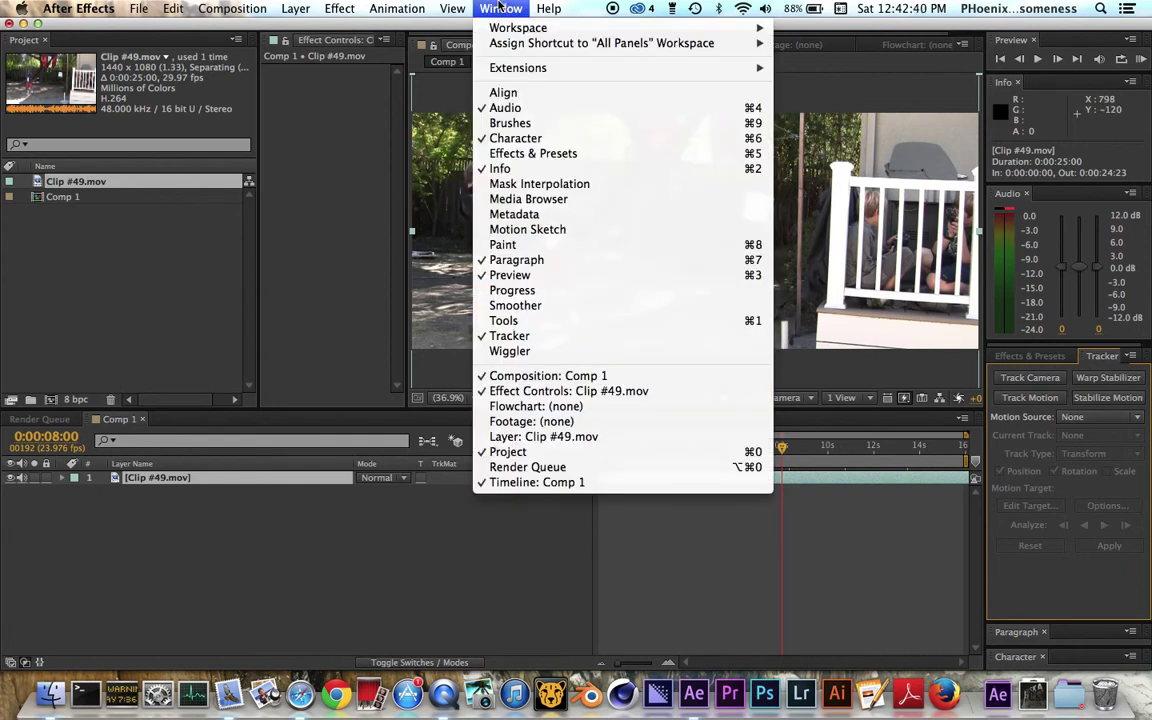
click(500, 8)
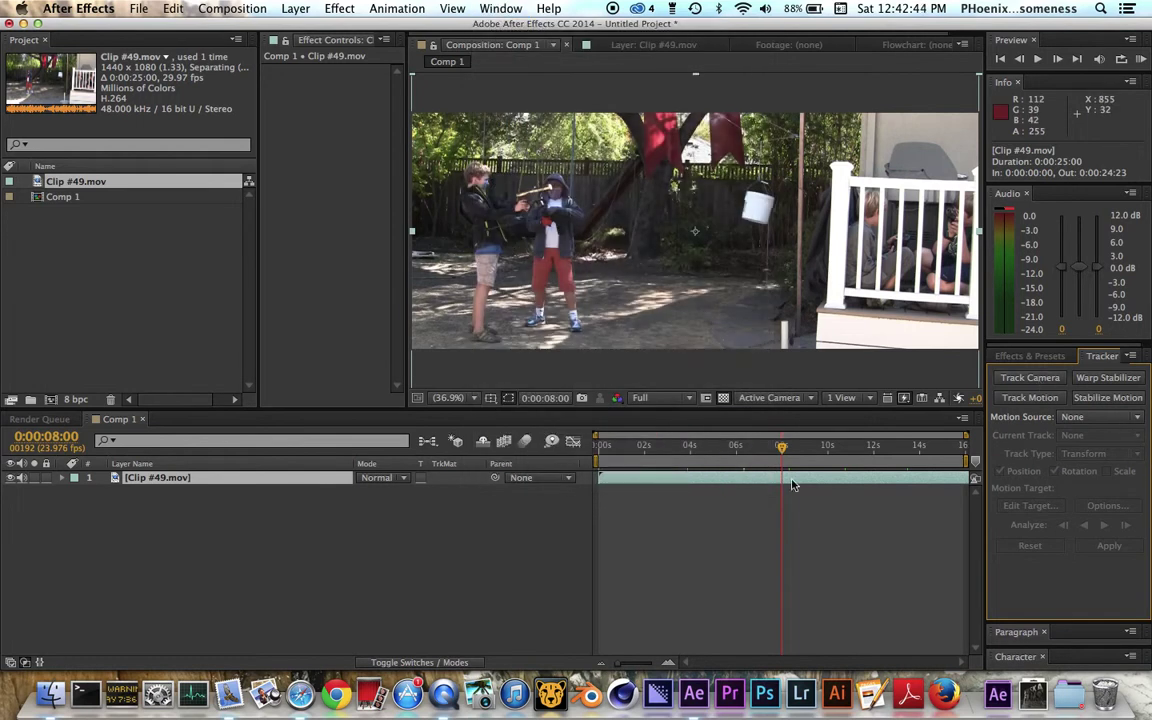
Trim the Clip #49.mov layer to start at 0:00:05:17 and end at about 7.4 seconds
drag(781, 448, 731, 452)
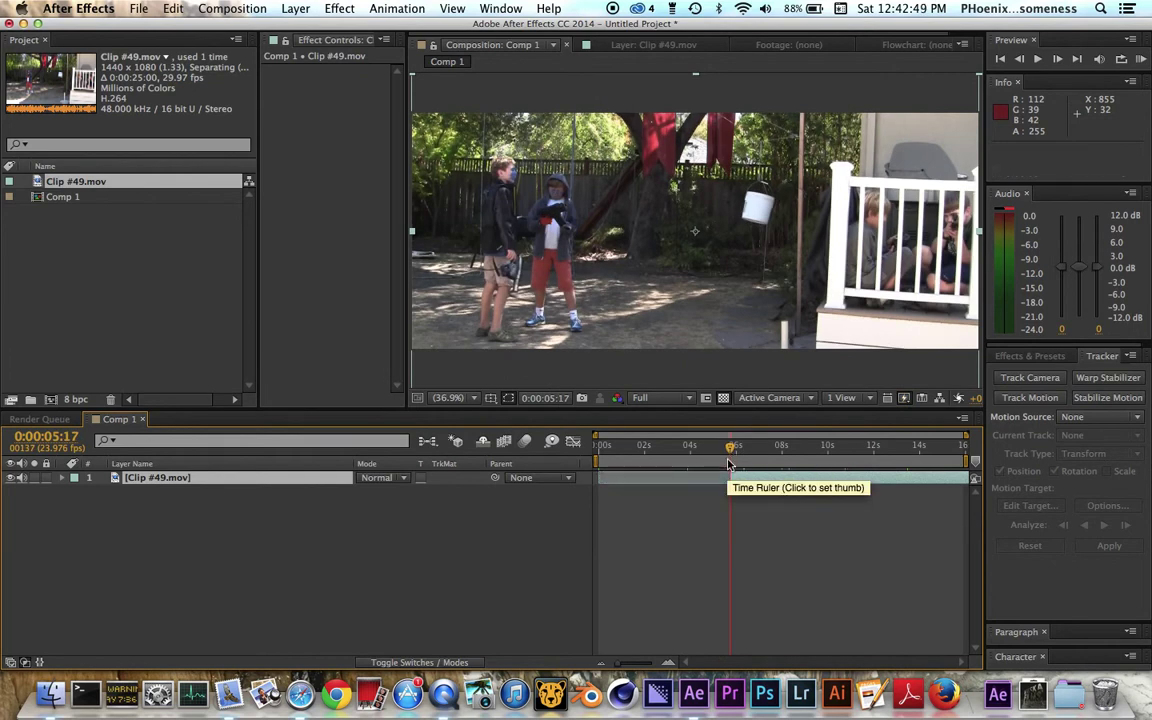
key(alt+[)
drag(733, 447, 770, 452)
key(alt+])
Move the trimmed layer to start at 0:00:00:00 and shorten the work area to the end of the clip
key(Home)
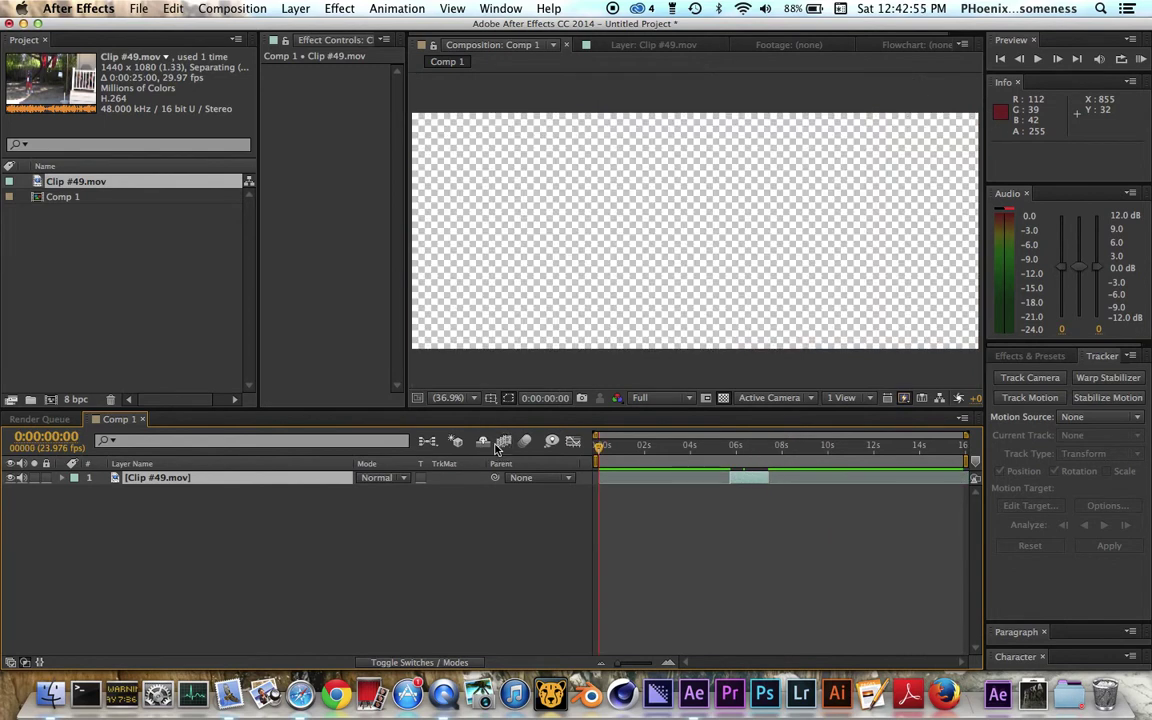
key(space)
key([)
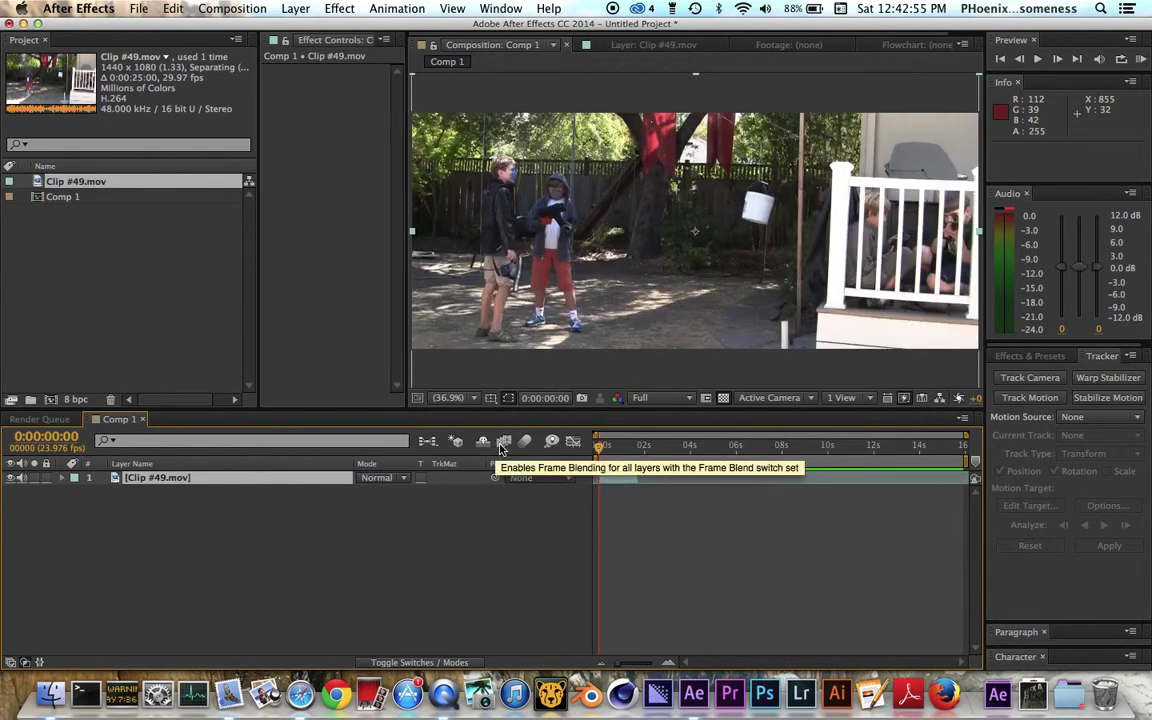
drag(968, 461, 640, 459)
key(=)
key(=)
key(=)
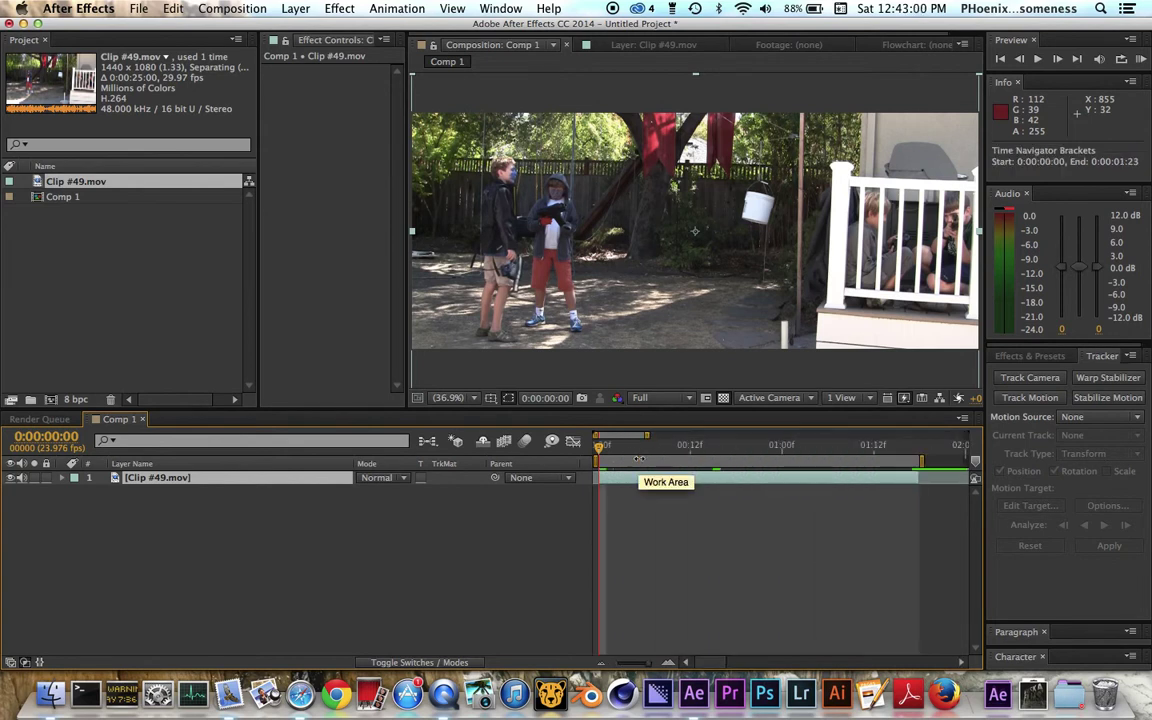
Start a motion track on the Clip #49.mov layer for the hanging white bucket
key(z)
drag(741, 216, 765, 218)
click(692, 250)
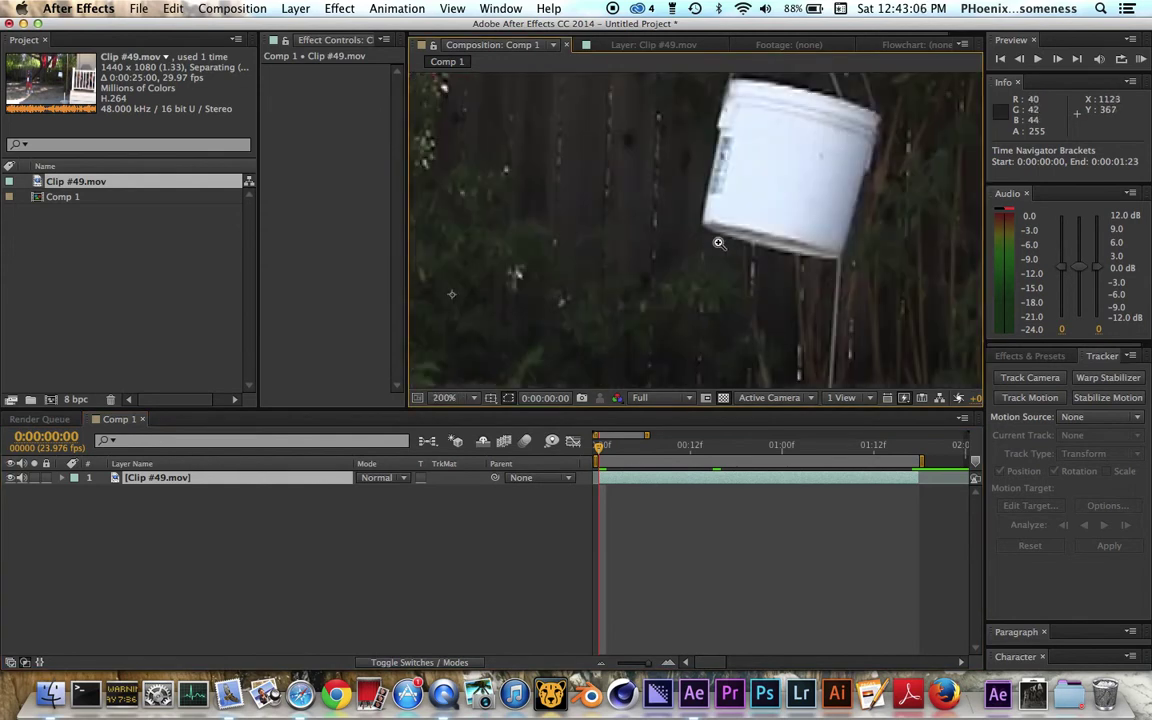
click(1030, 398)
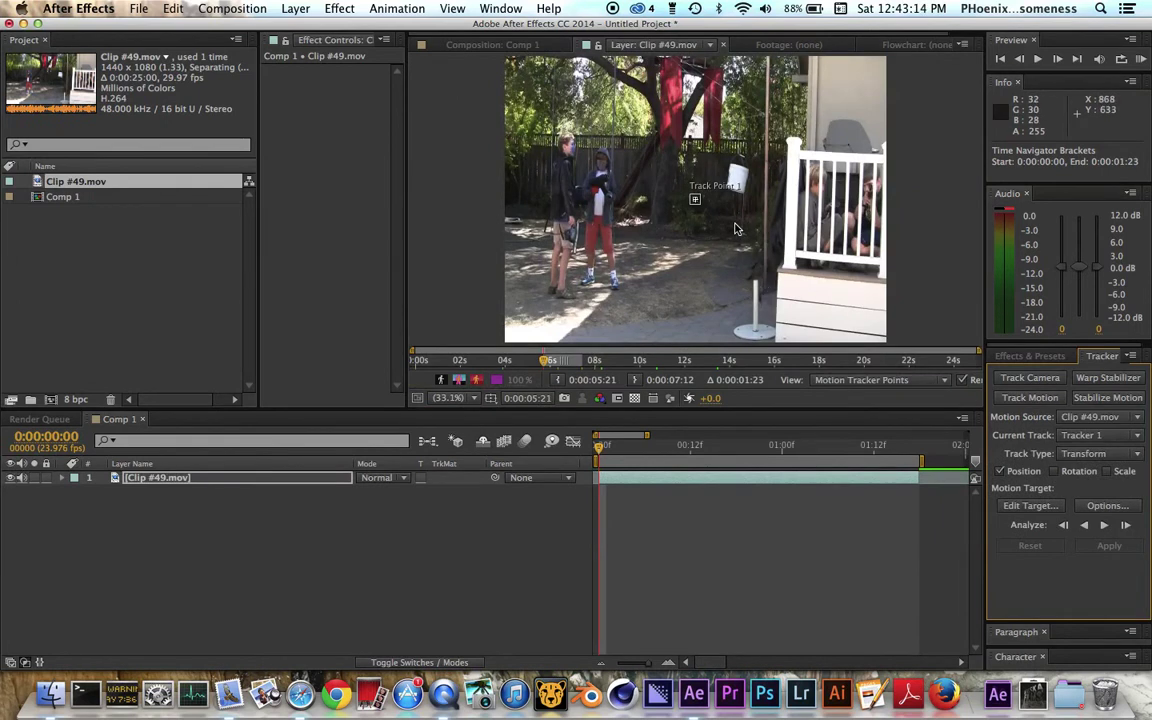
Place Track Point 1 on the lower-left corner of the bucket with an enlarged search region around it
scroll(735, 229, up, 3)
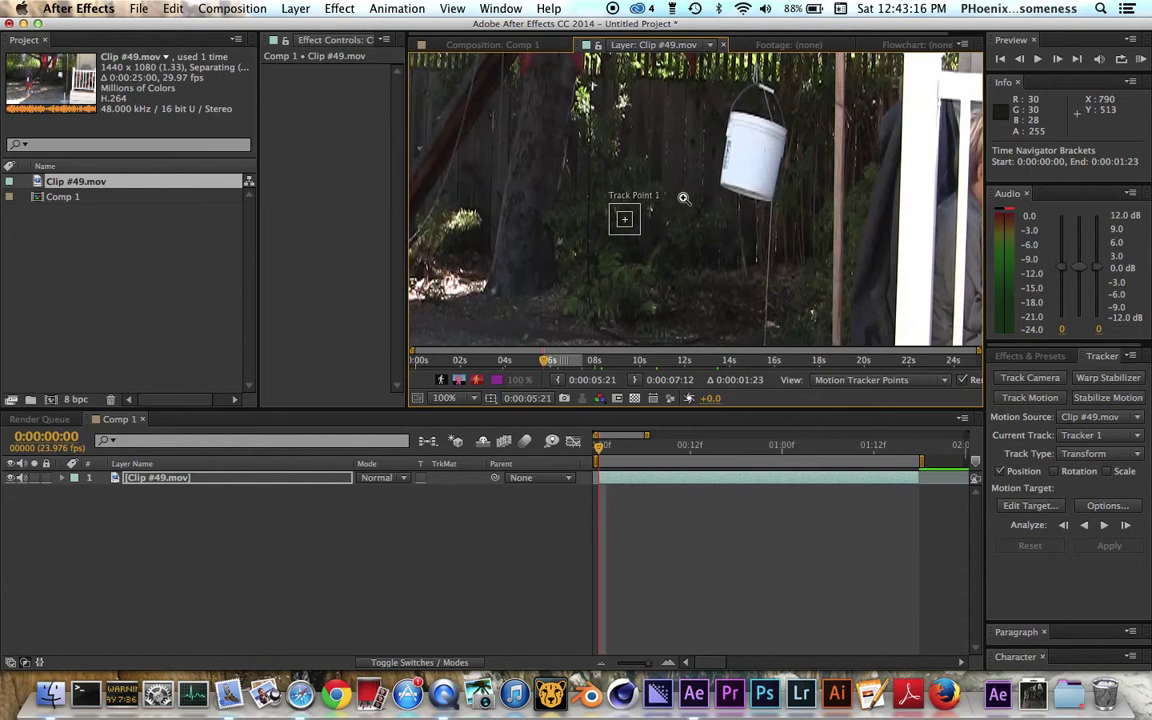
click(724, 186)
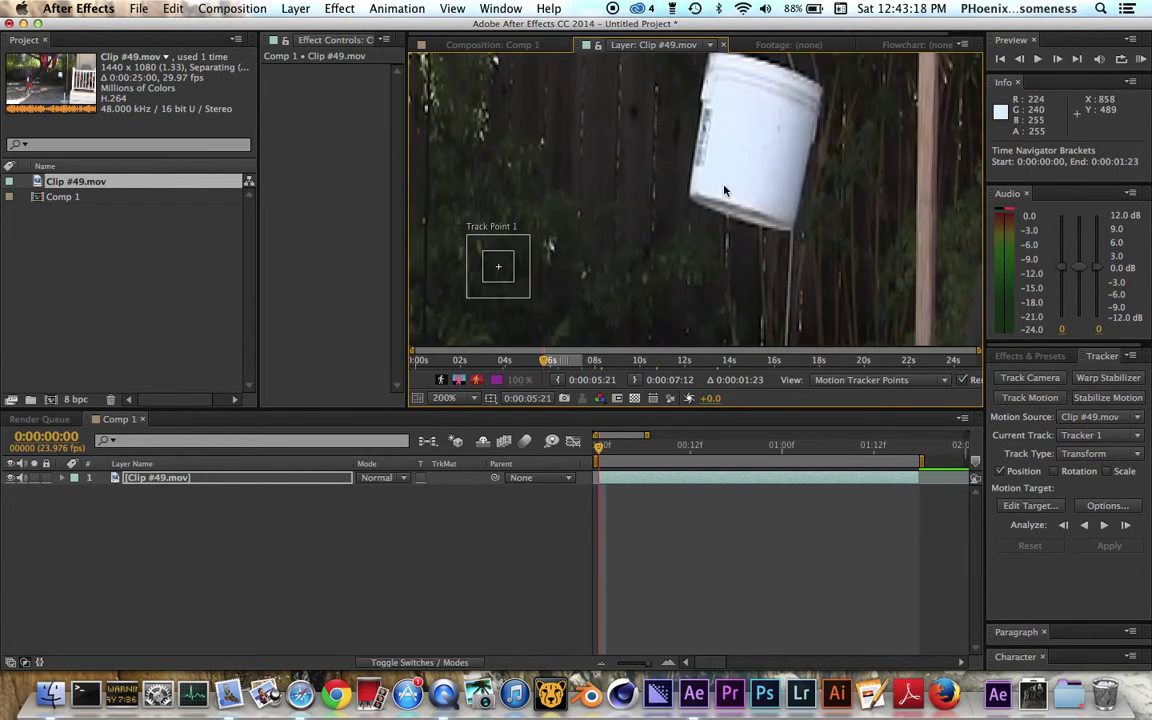
drag(516, 272, 744, 244)
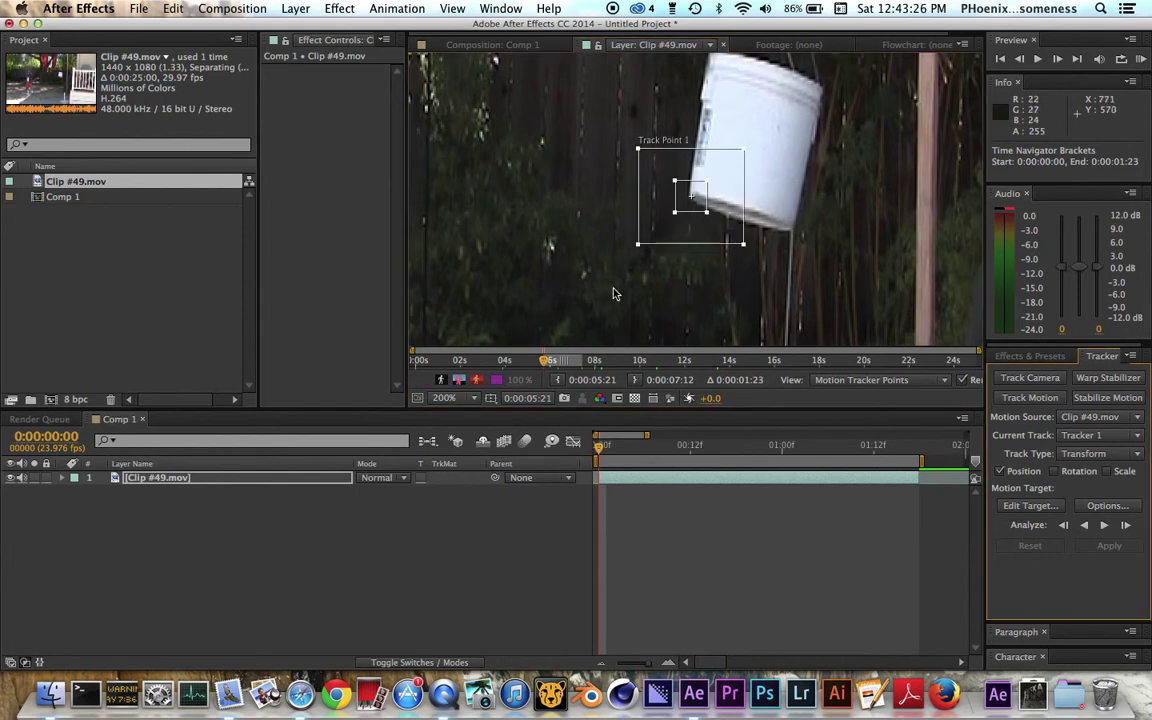
Fit the layer footage and the composition to the size of the viewer
click(465, 401)
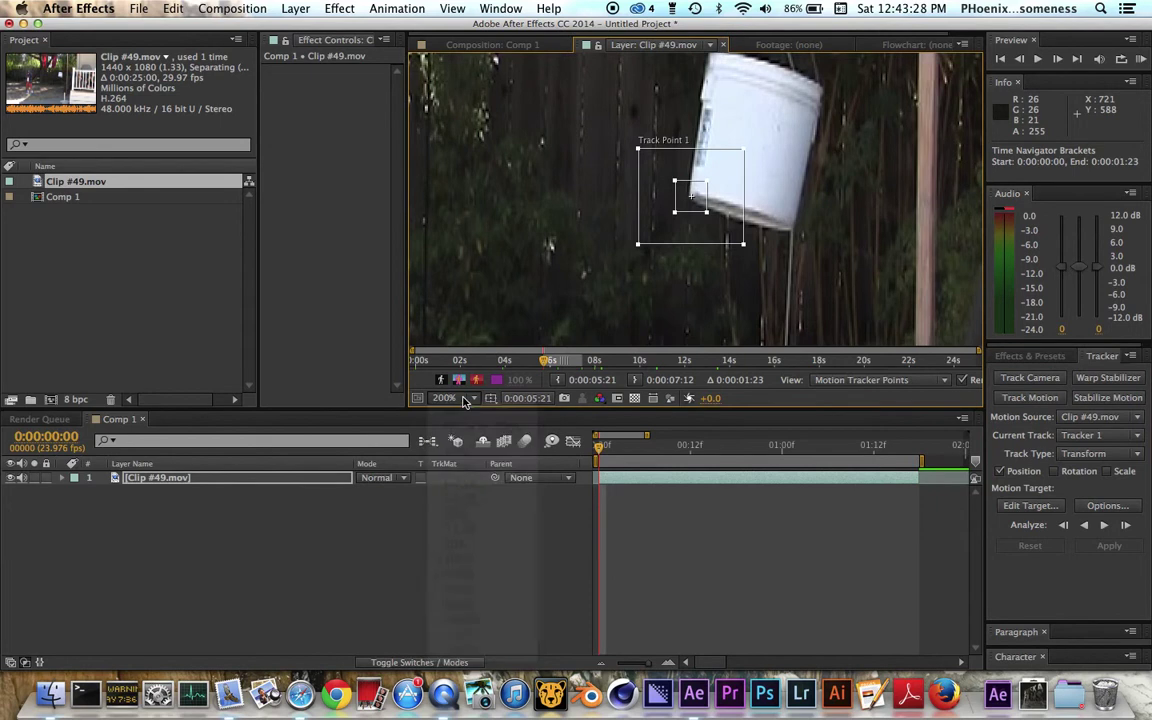
click(461, 399)
click(459, 414)
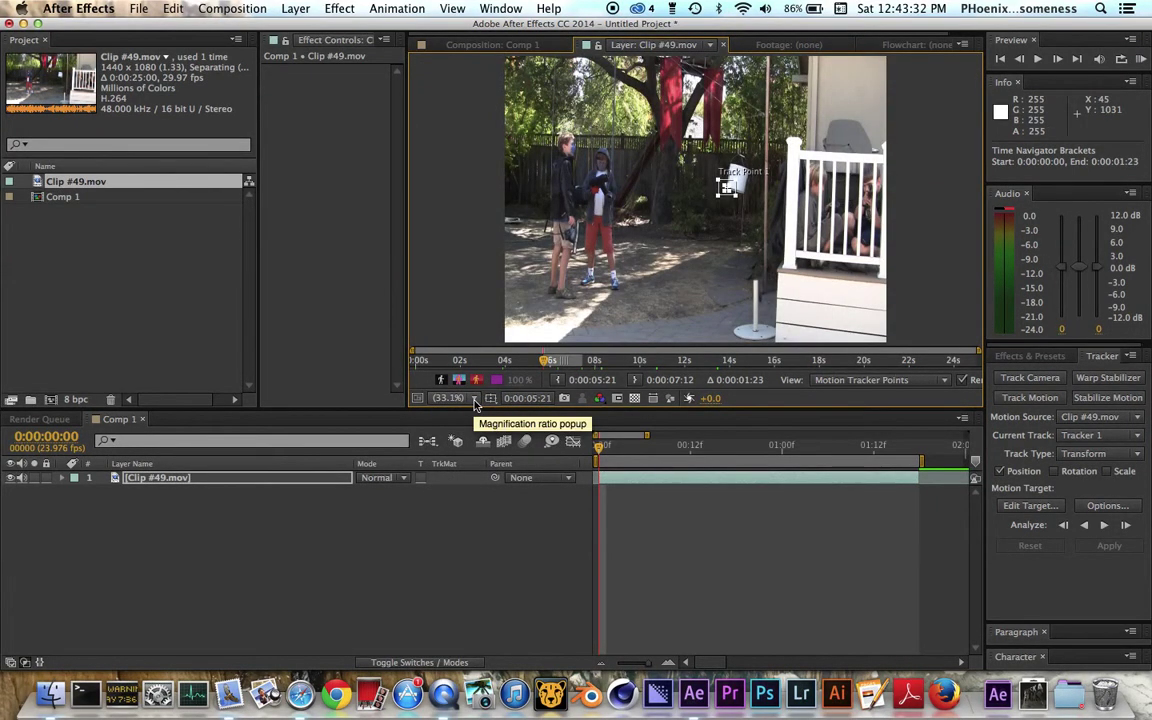
click(508, 47)
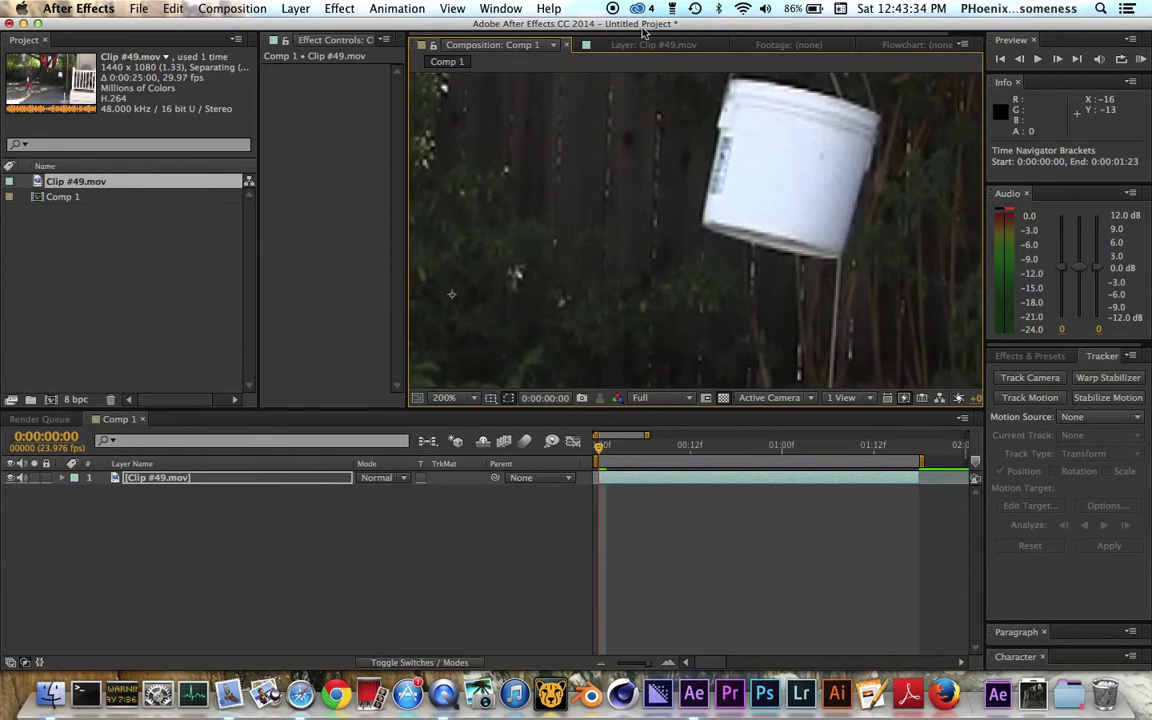
click(446, 398)
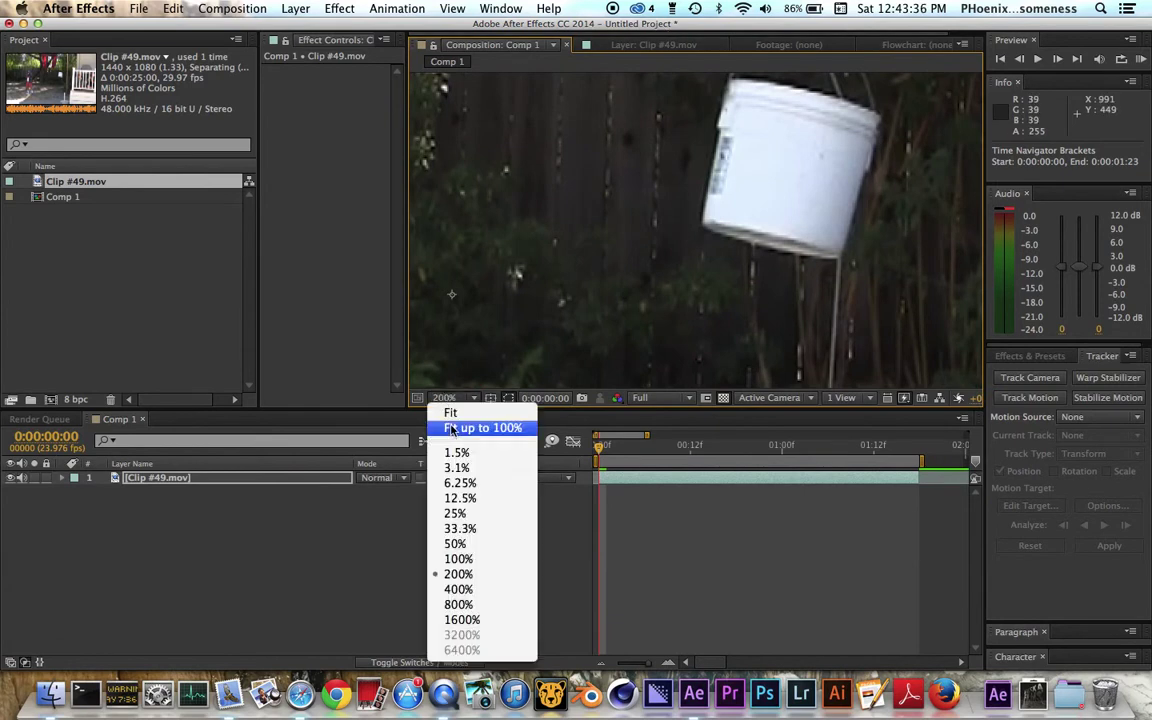
click(455, 413)
Reshape Tracker 1's feature and search regions around the lower-left corner of the bucket in the Clip #49.mov layer
click(648, 46)
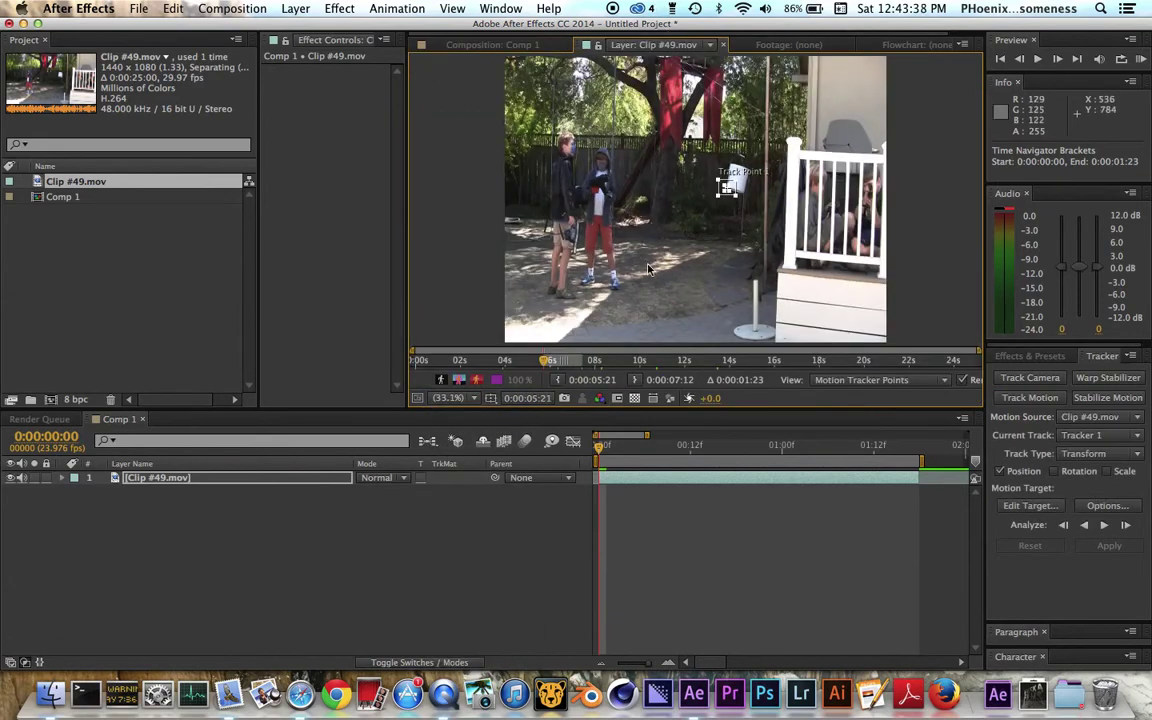
key(z)
click(727, 187)
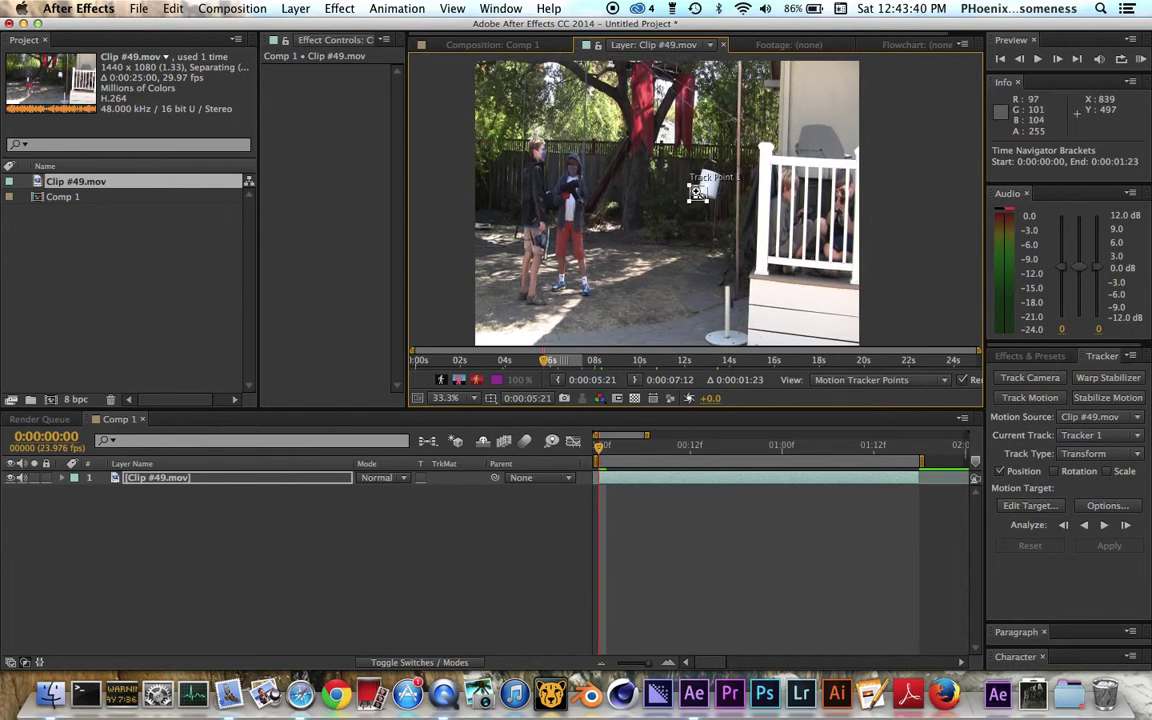
click(703, 192)
click(700, 196)
key(v)
drag(736, 230, 746, 232)
drag(697, 197, 707, 204)
click(695, 182)
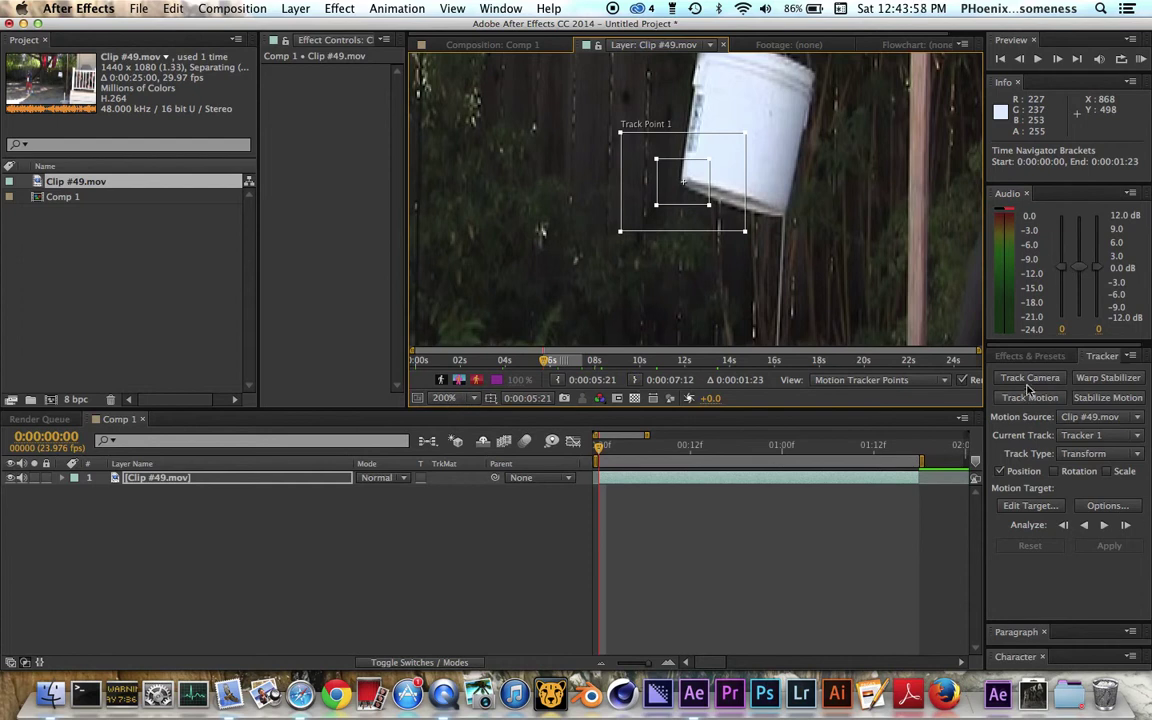
Fit the layer footage to the viewer and start a second motion track on Clip #49.mov for the bucket
click(463, 399)
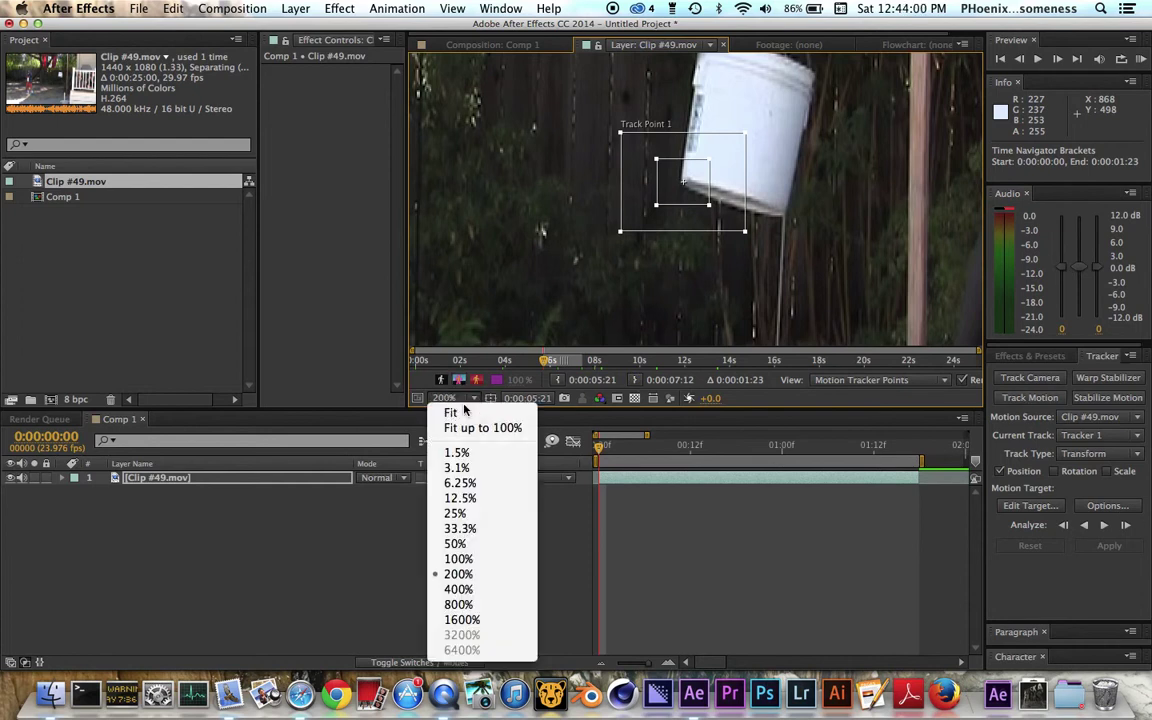
click(455, 407)
click(1035, 396)
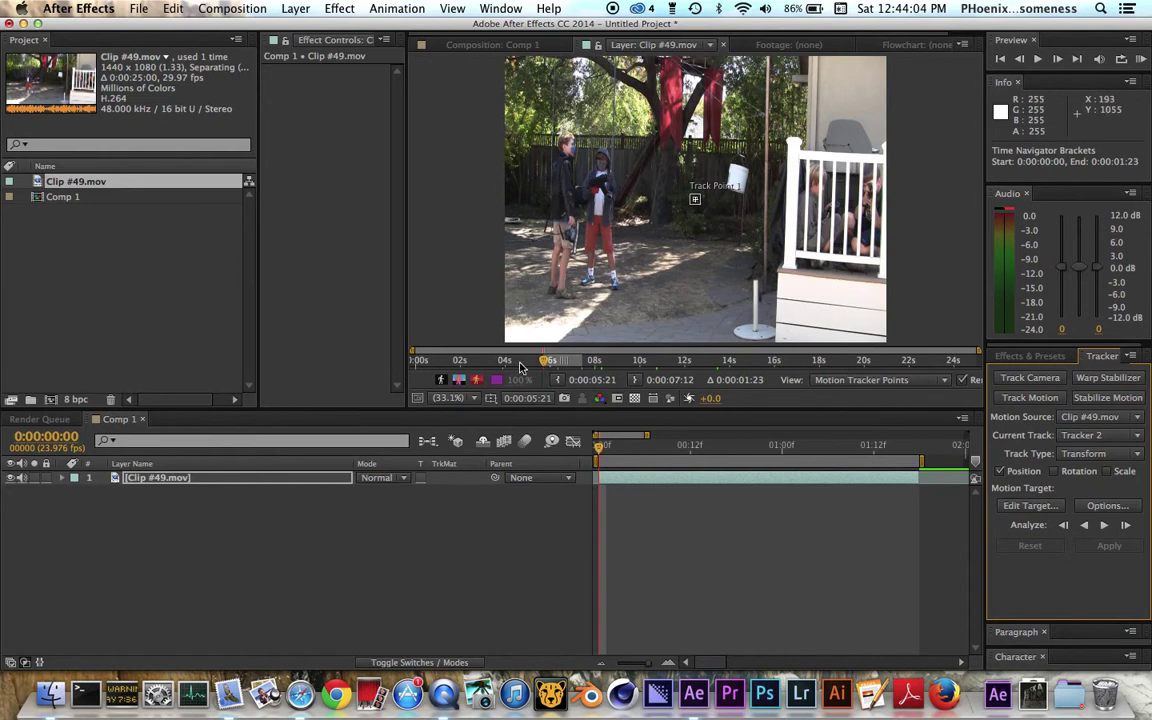
key(z)
click(734, 188)
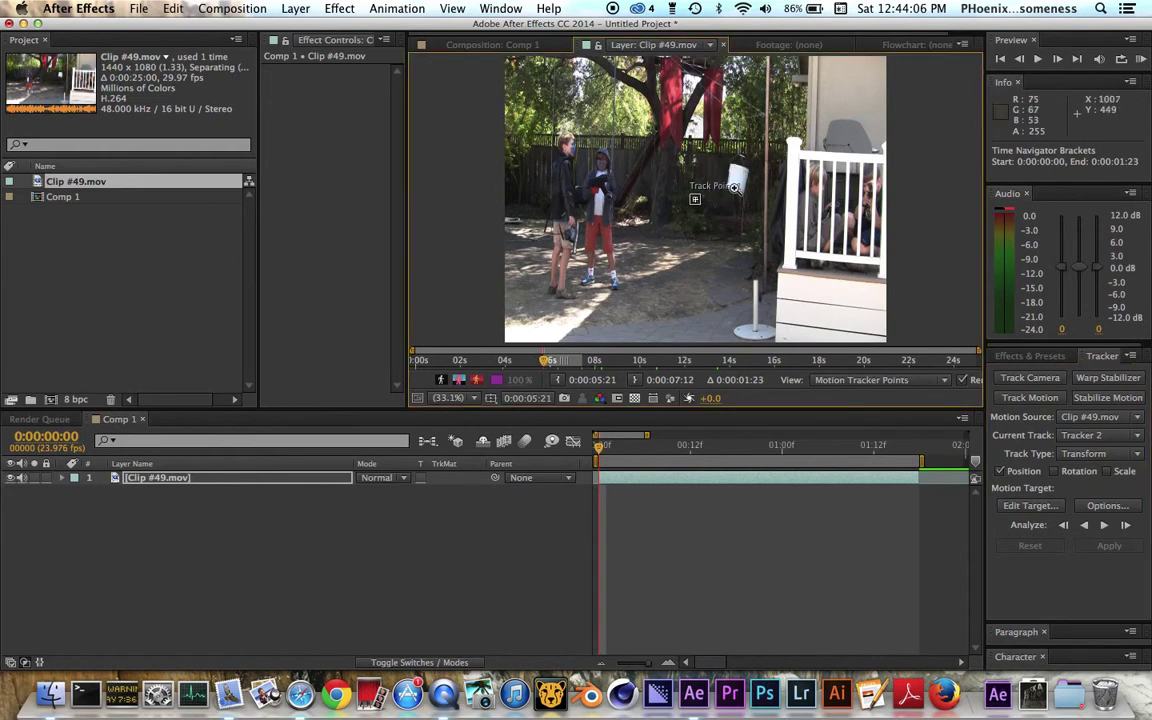
click(674, 211)
click(721, 167)
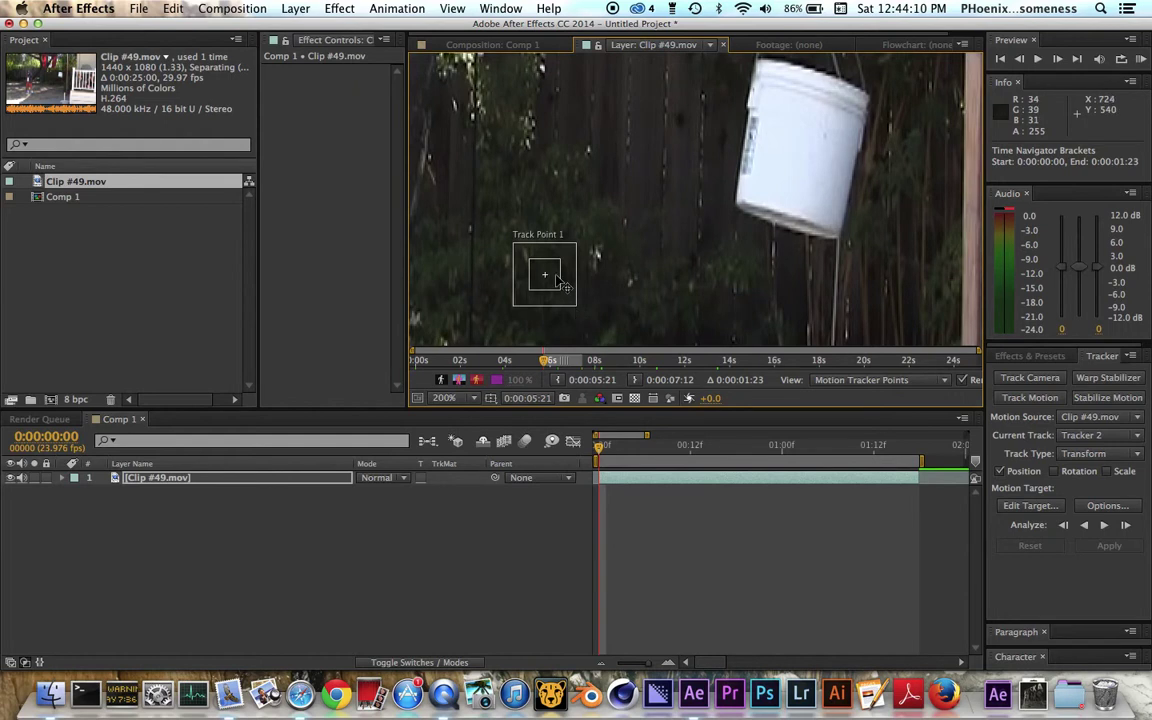
Try Track Point 1 of Tracker 2 on the bucket's lower-left corner and on the dark background and ground
drag(558, 278, 752, 217)
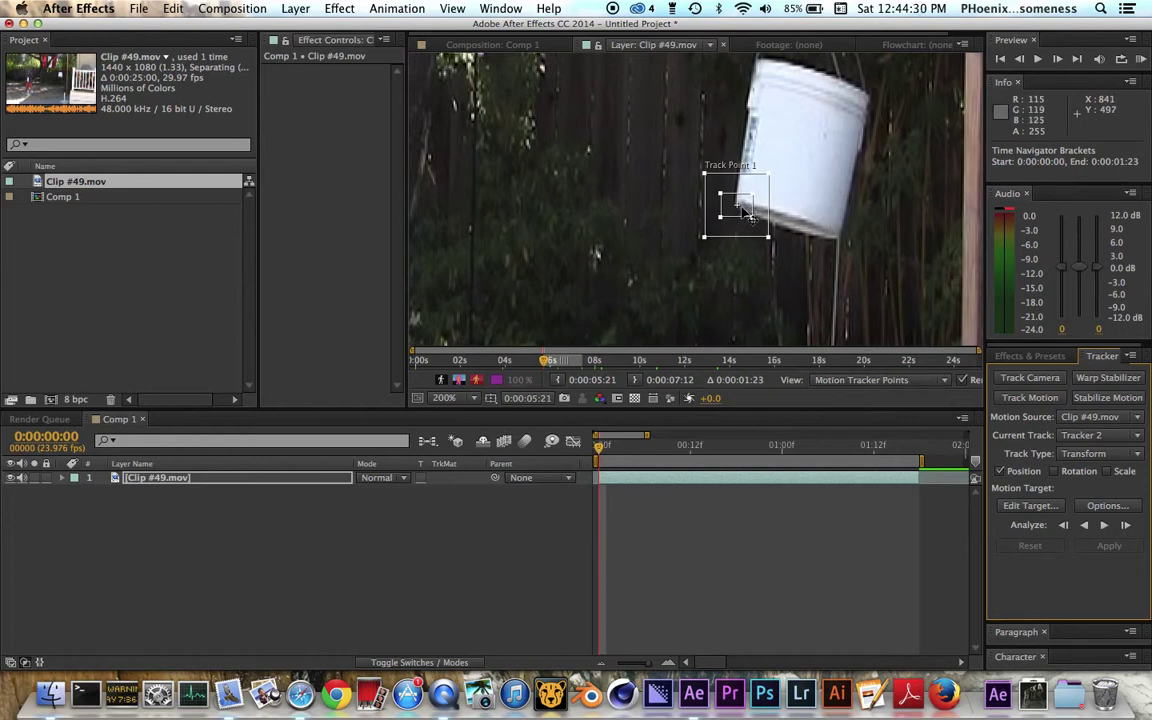
drag(745, 207, 558, 287)
scroll(627, 290, down, 8)
scroll(627, 291, up, 7)
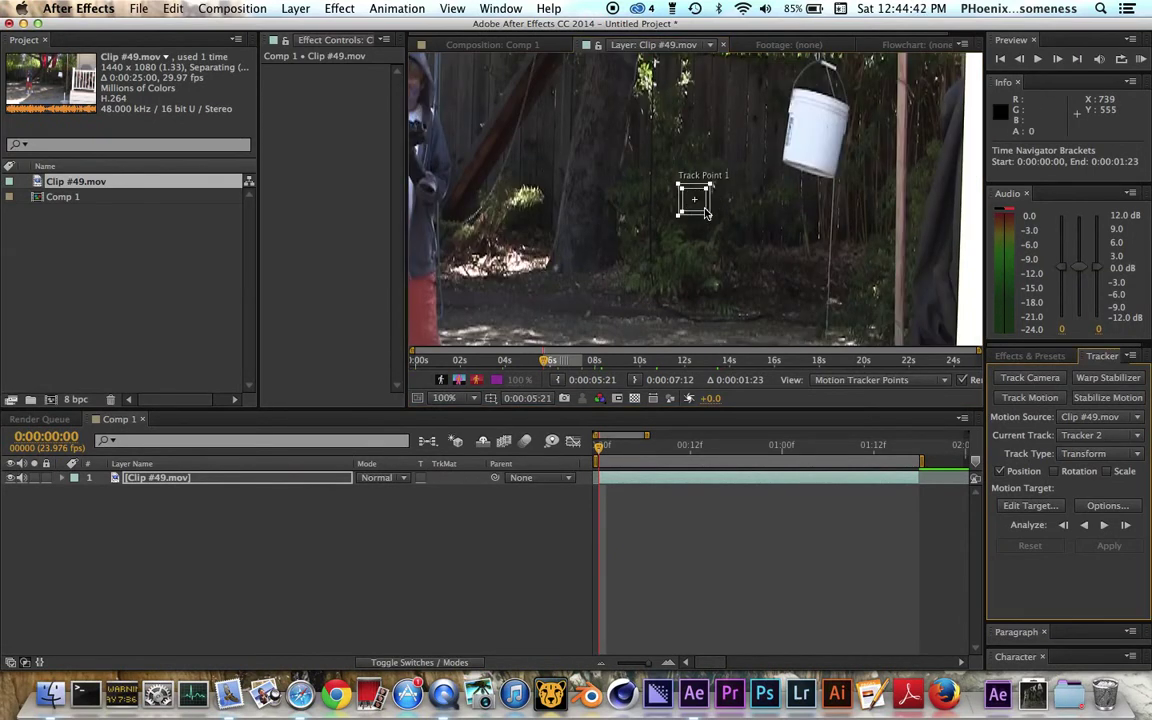
drag(707, 210, 611, 298)
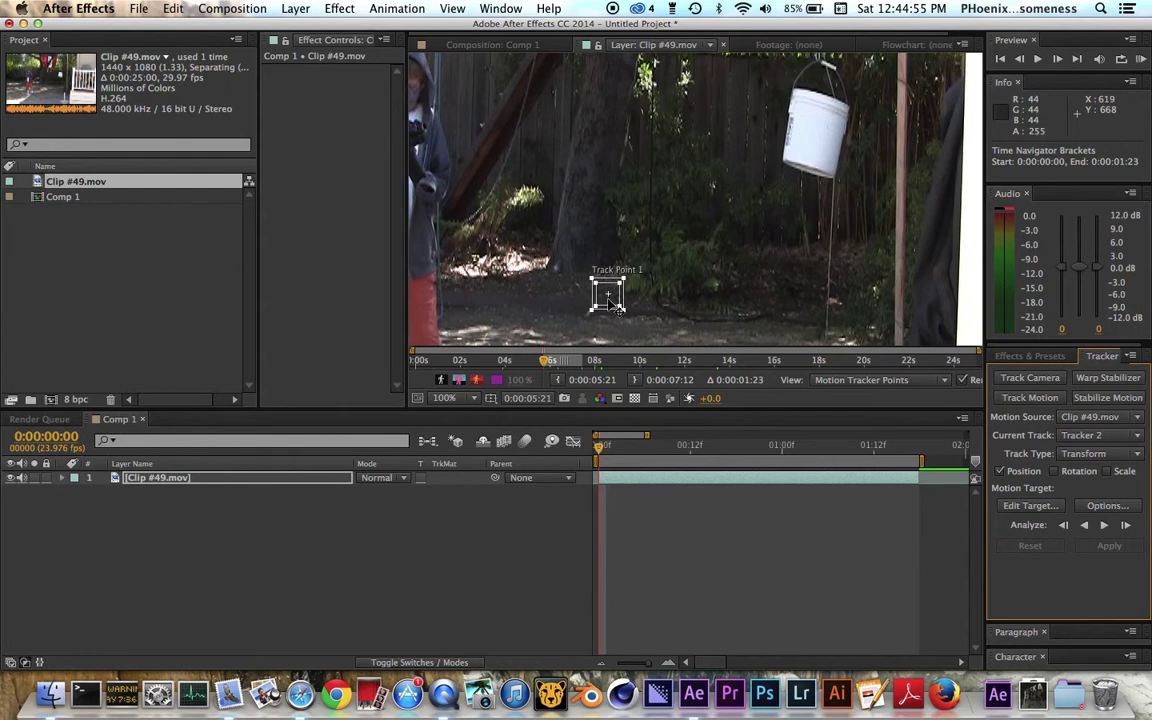
Place Track Point 1 on the bucket's lower-left corner and shrink its feature region tightly around that corner
drag(609, 300, 791, 171)
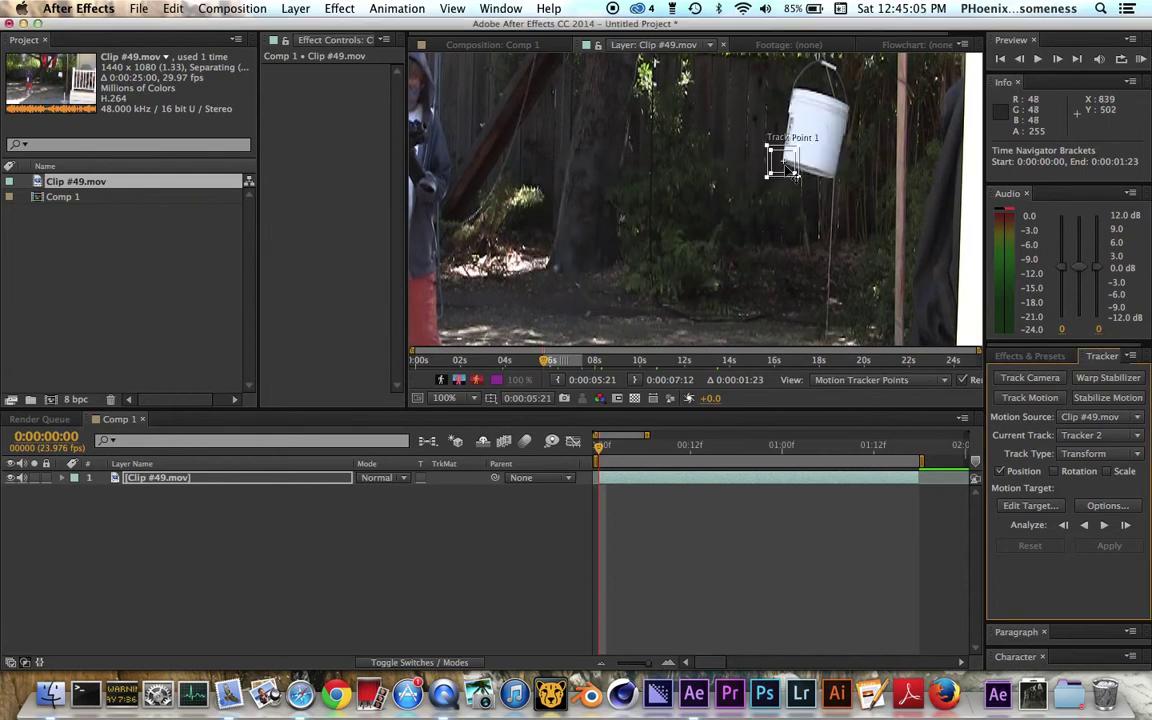
key(z)
click(786, 167)
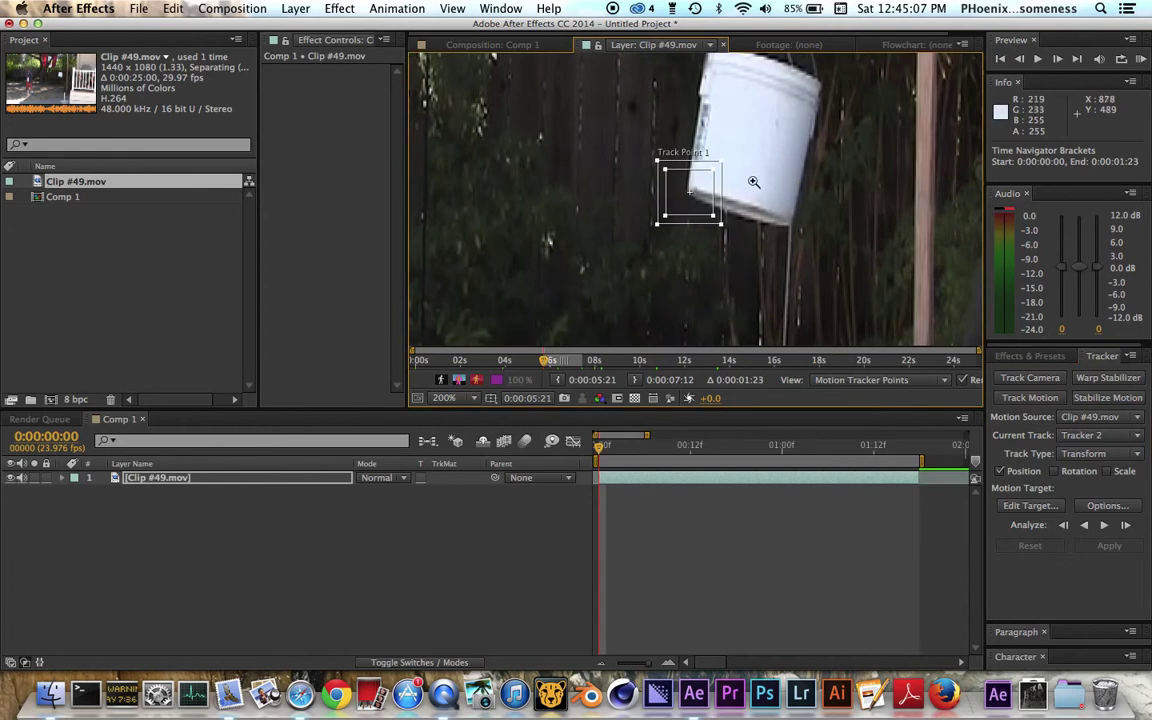
mouse_move(712, 214)
mouse_down()
mouse_move(697, 195)
mouse_move(764, 249)
mouse_move(694, 195)
mouse_move(700, 203)
mouse_up()
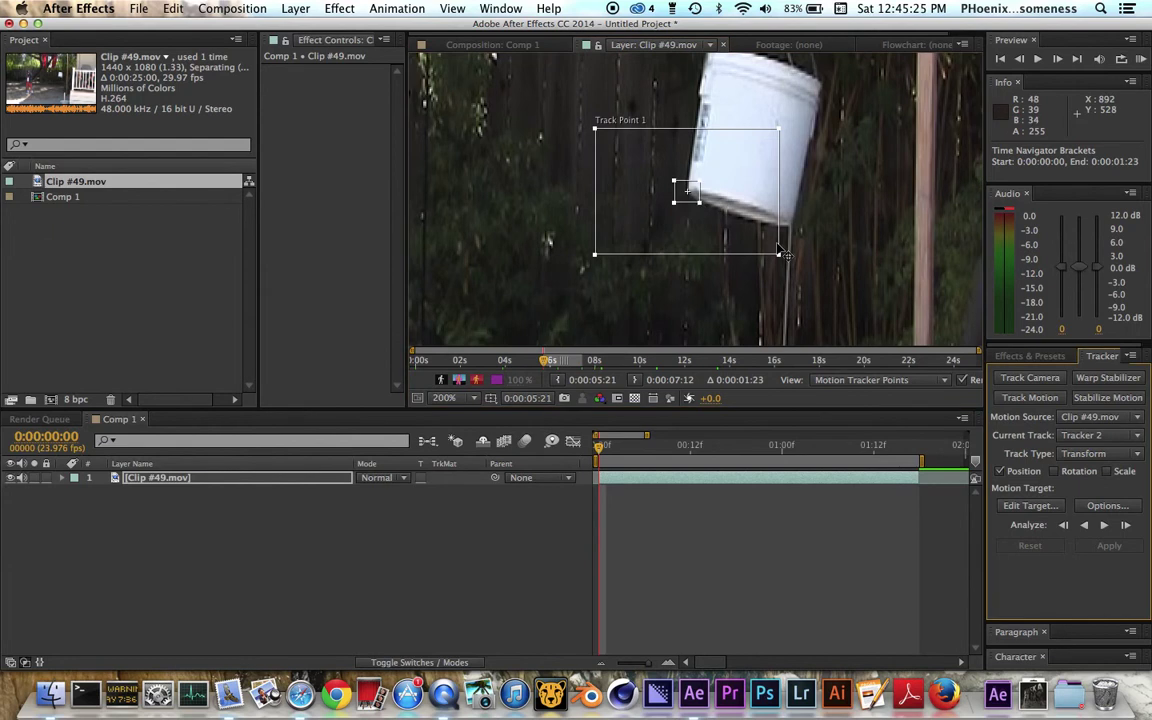
Resize and shift Track Point 1's search region into a moderate rectangle around the bucket's lower-left corner
drag(776, 256, 737, 224)
drag(684, 196, 873, 309)
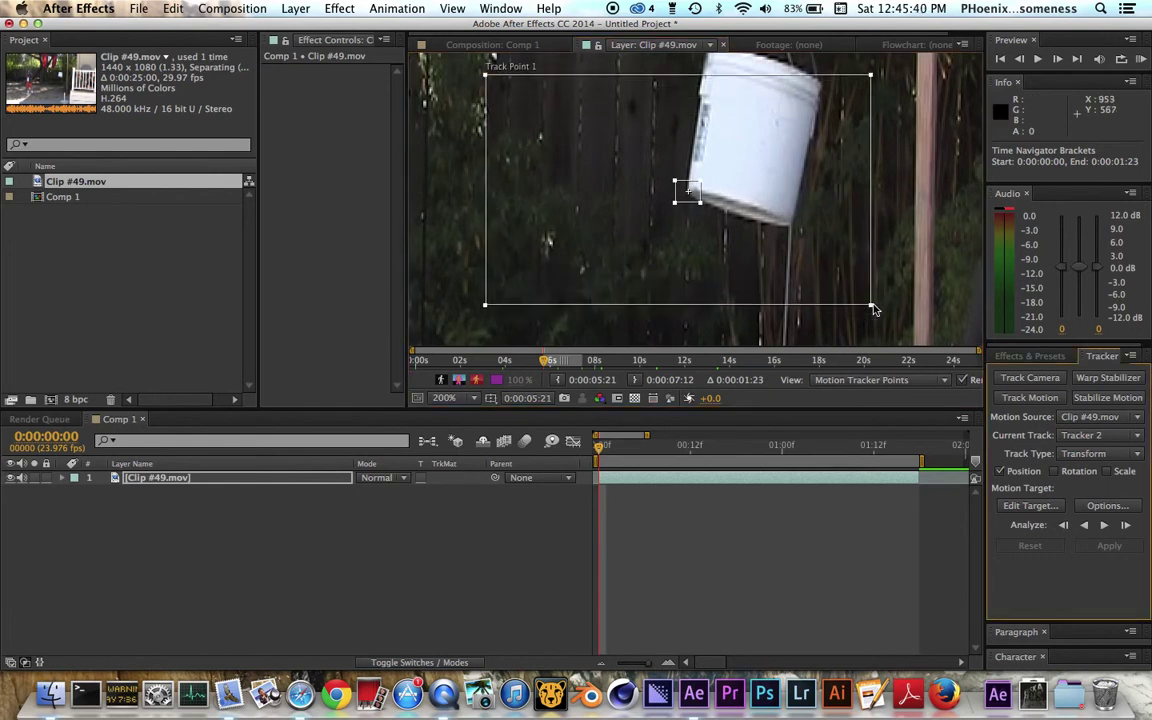
drag(873, 309, 729, 222)
drag(650, 191, 653, 189)
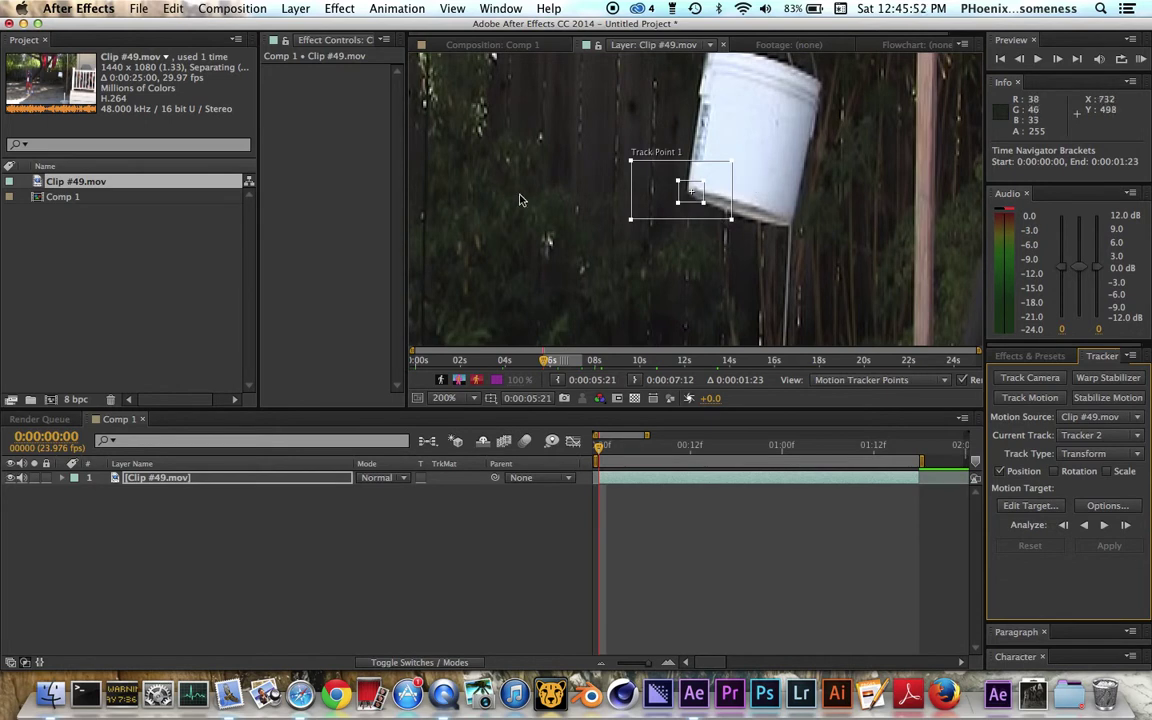
mouse_move(631, 219)
mouse_down()
mouse_move(571, 226)
mouse_move(496, 195)
mouse_move(602, 234)
mouse_move(637, 233)
mouse_move(639, 217)
mouse_up()
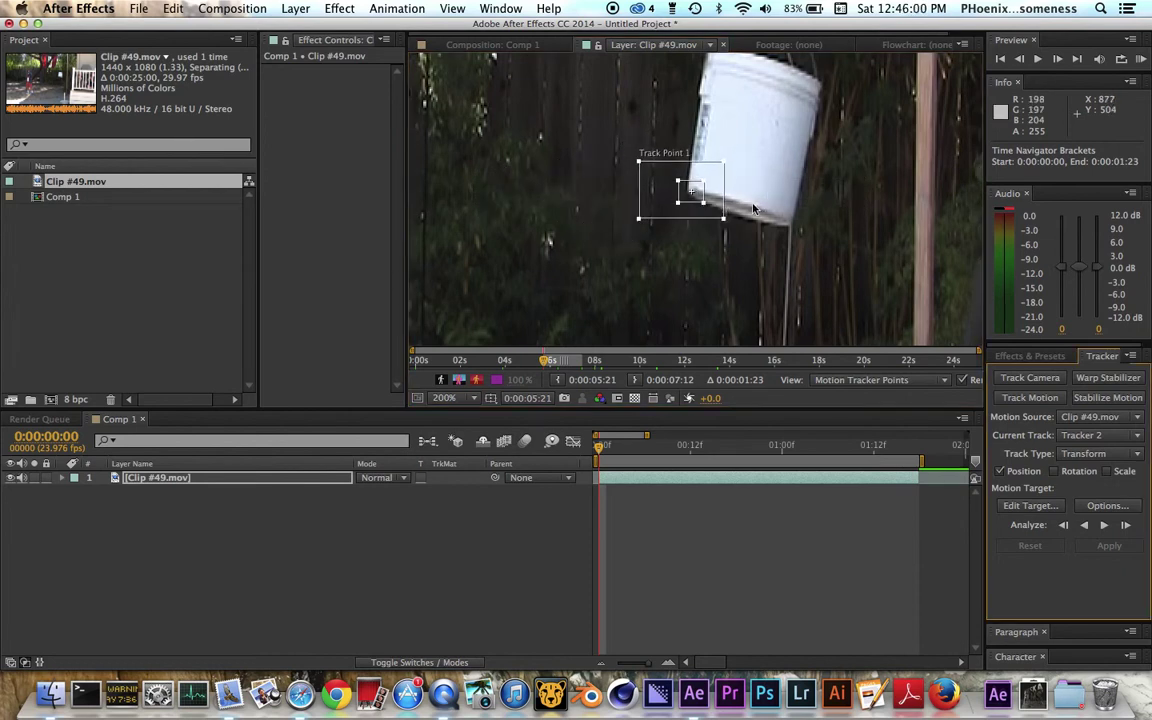
drag(724, 217, 730, 221)
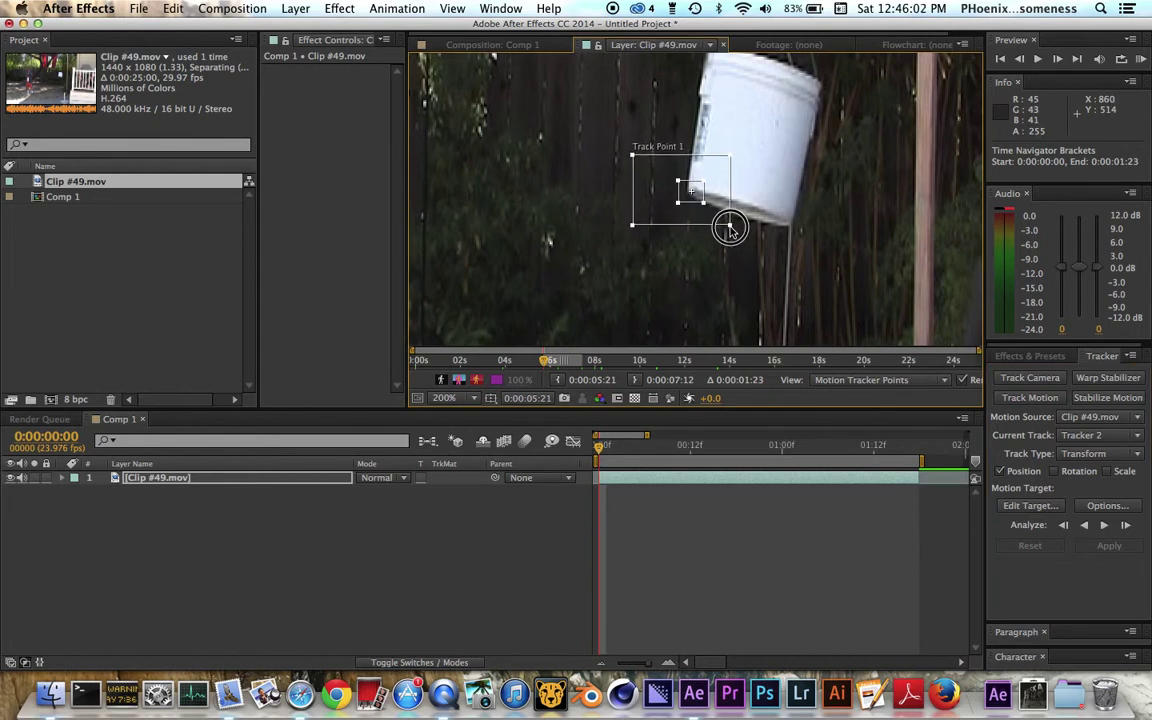
drag(634, 203, 649, 203)
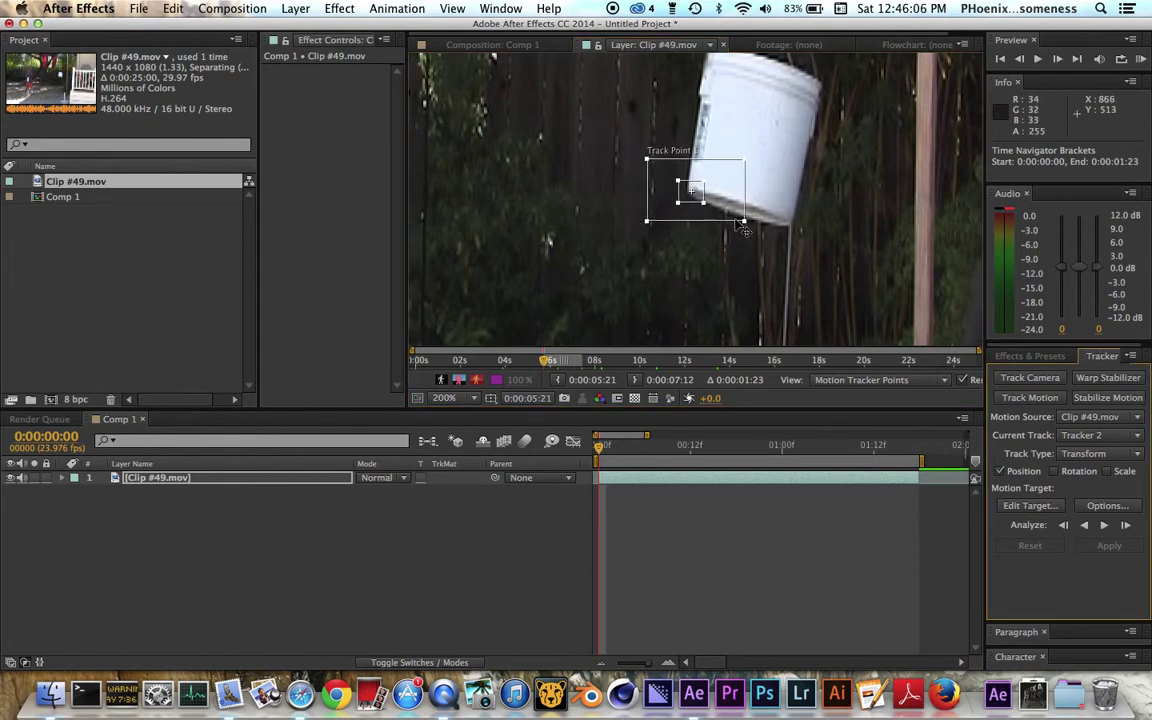
drag(745, 215, 740, 214)
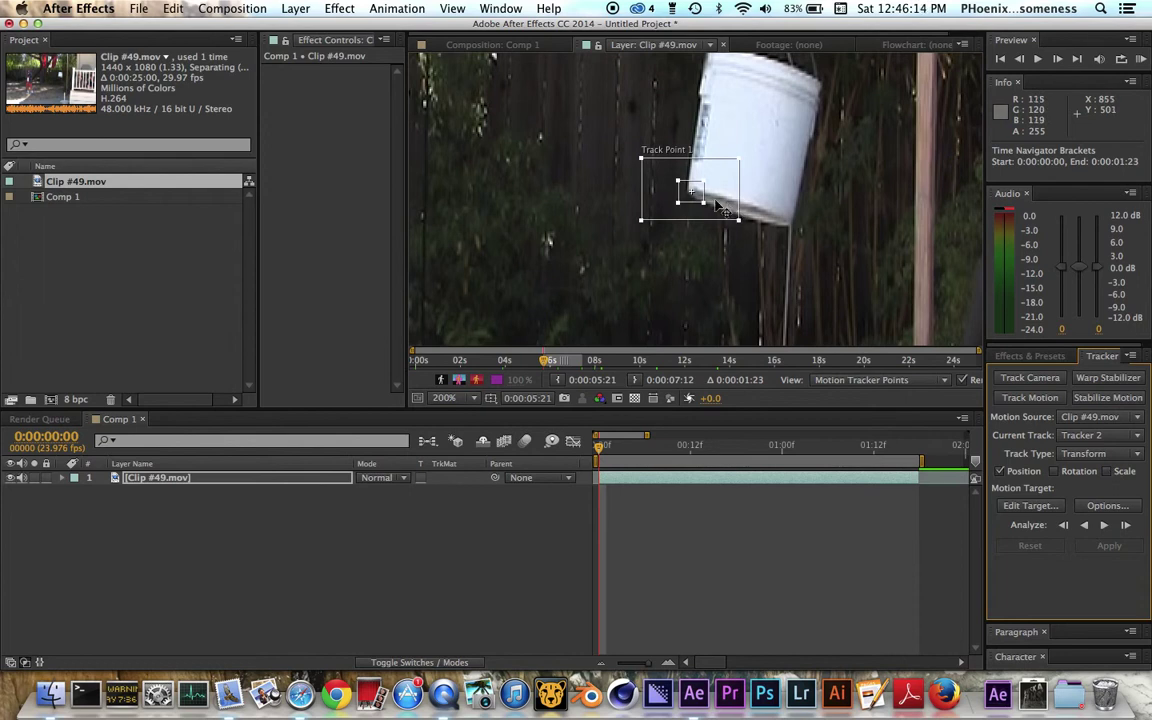
Analyze the bucket's motion forward through the clip, and scrub the footage back to 0:00:00:00
click(1105, 527)
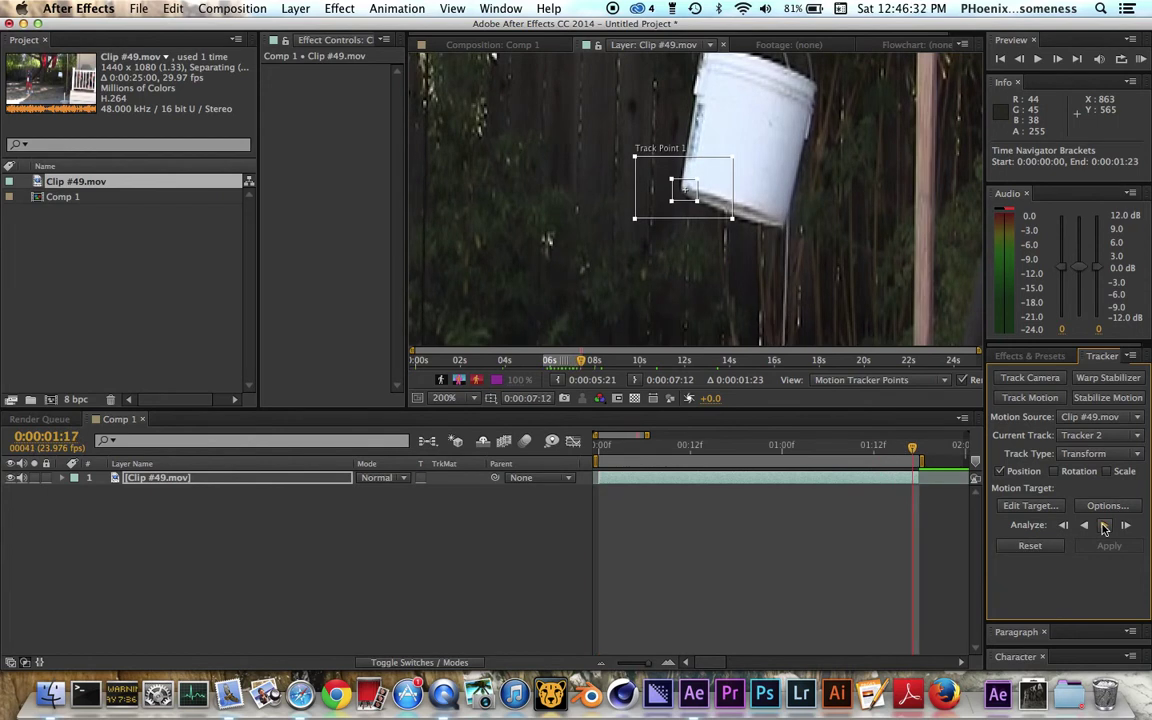
drag(918, 452, 712, 460)
click(490, 45)
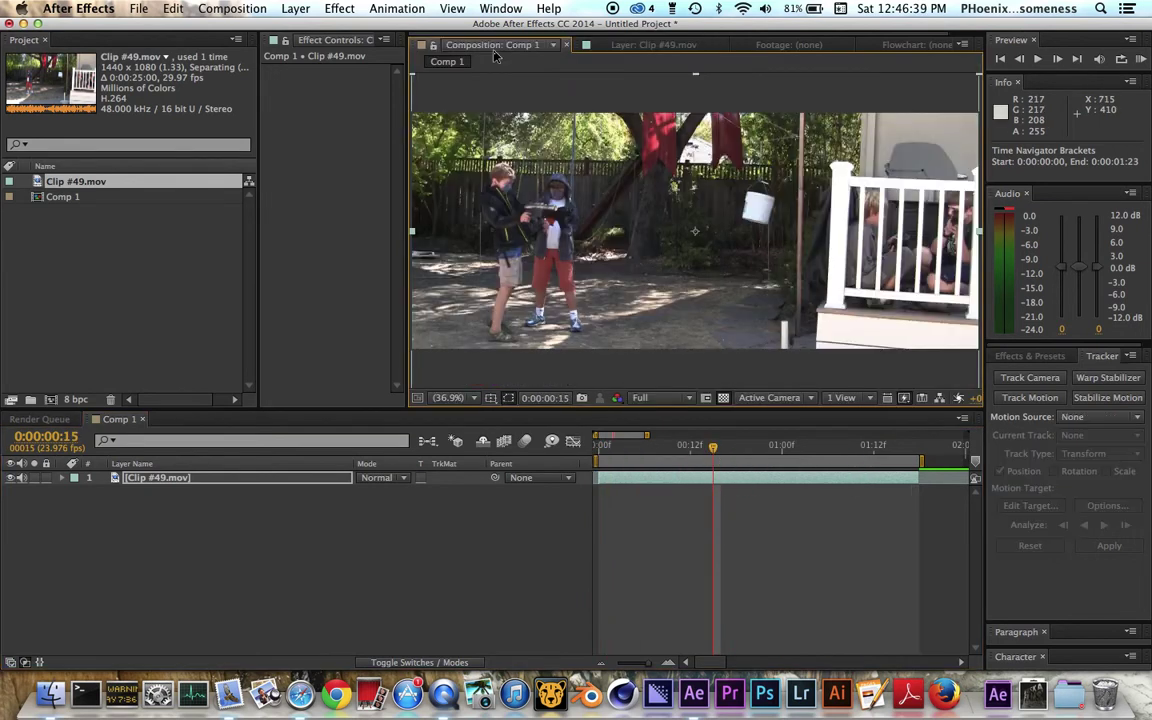
drag(684, 444, 571, 452)
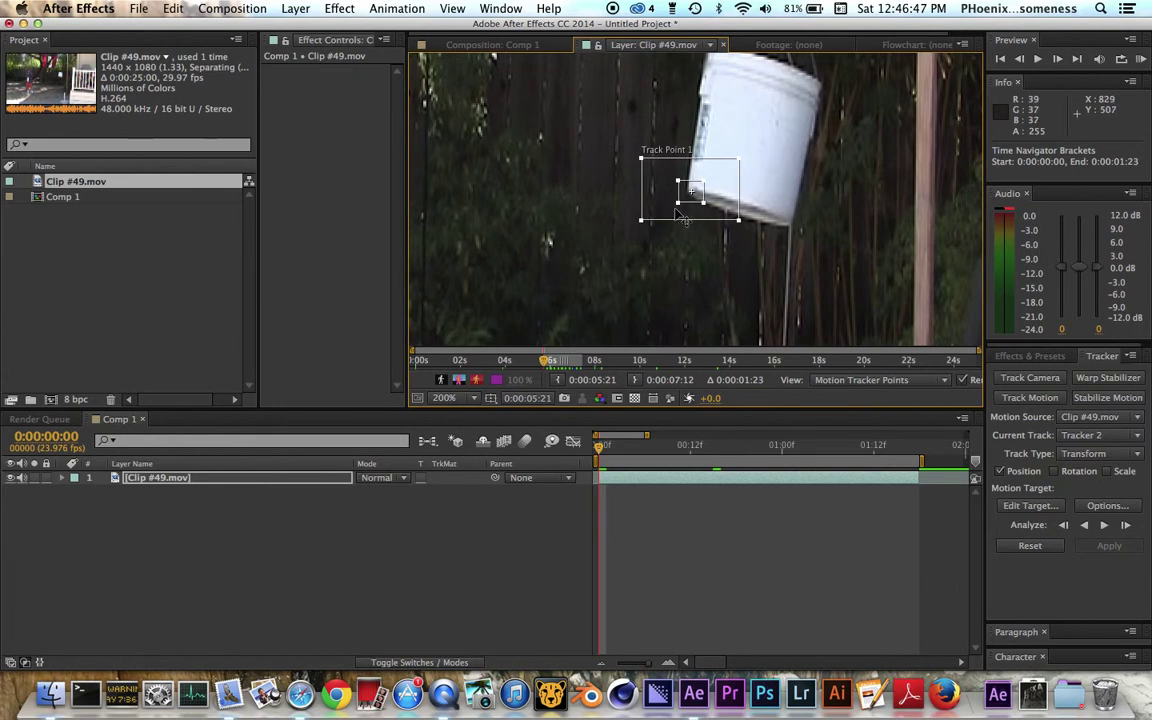
Fit the tracked layer footage to the viewer and return to the Comp 1 composition view
click(460, 403)
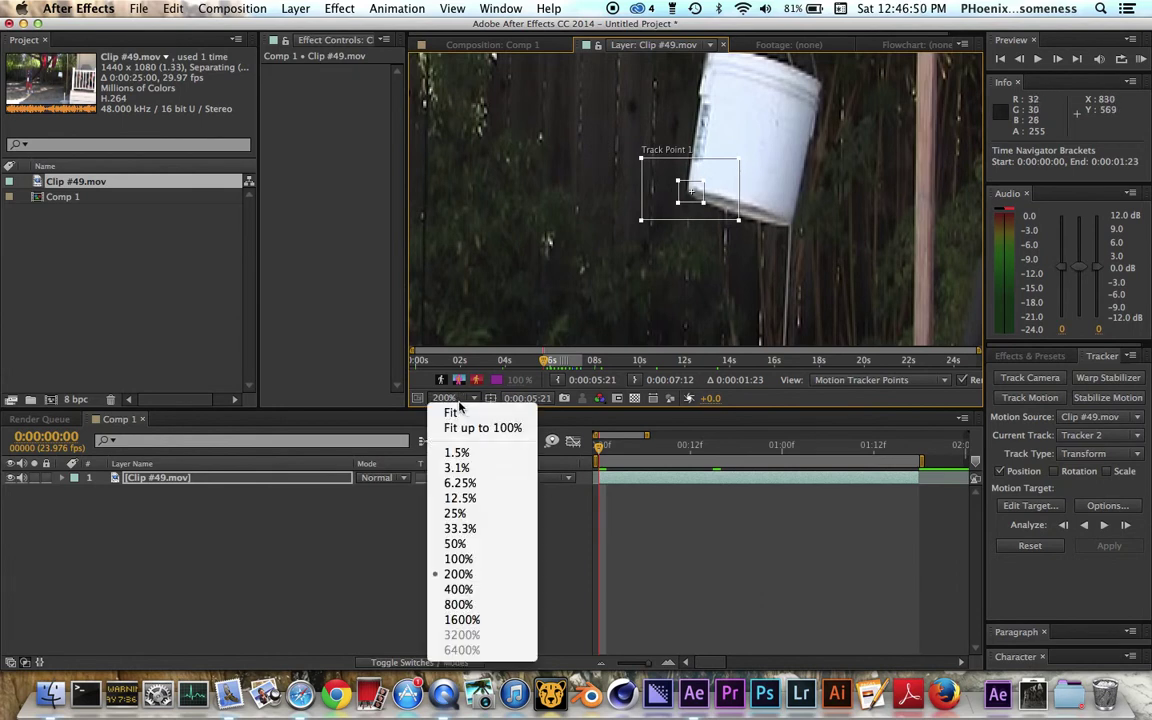
click(448, 410)
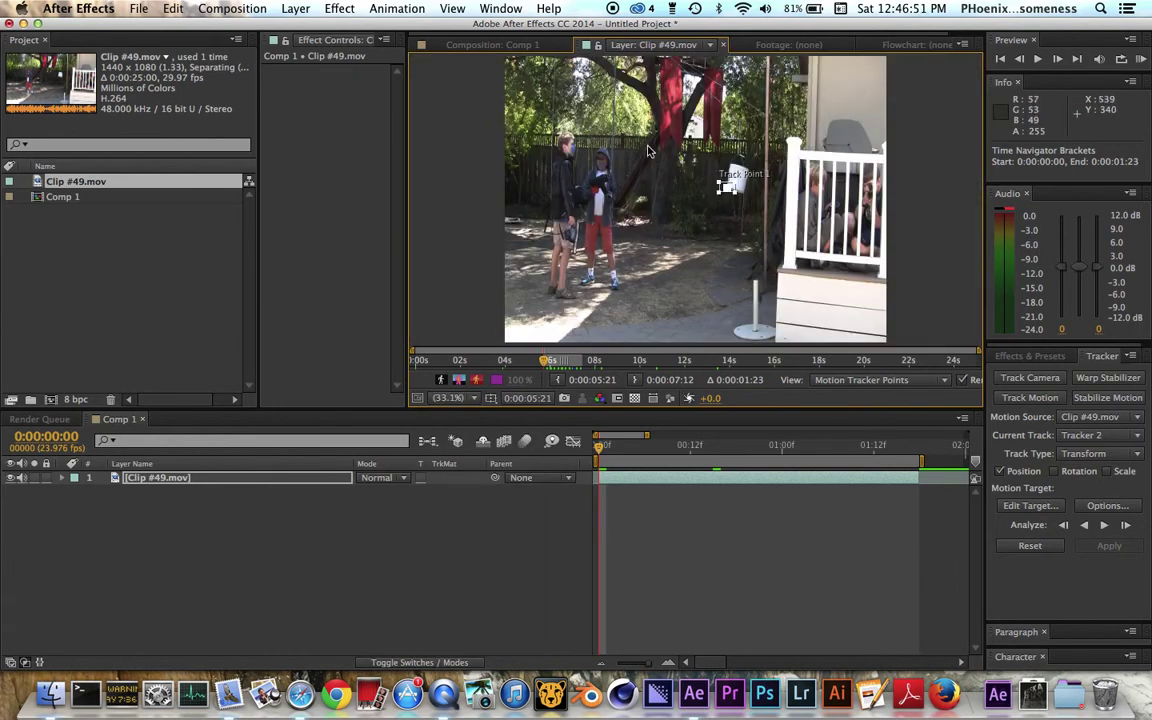
click(507, 46)
Create a null object in Comp 1
click(170, 478)
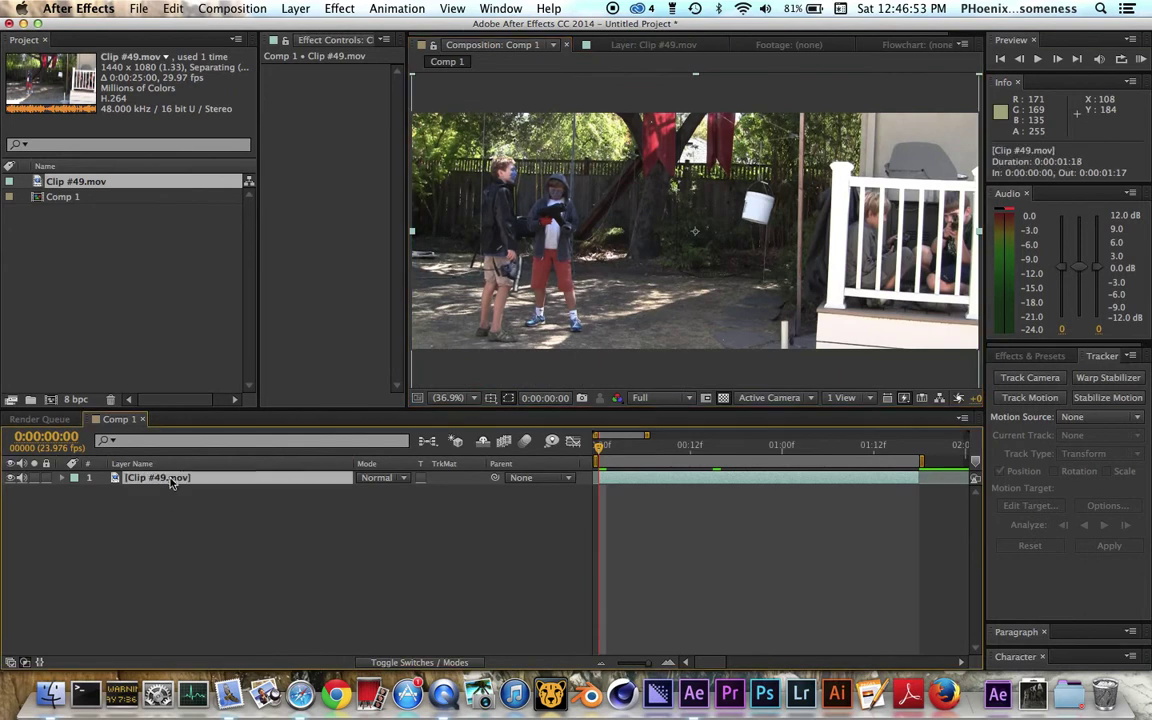
right_click(170, 495)
mouse_move(198, 503)
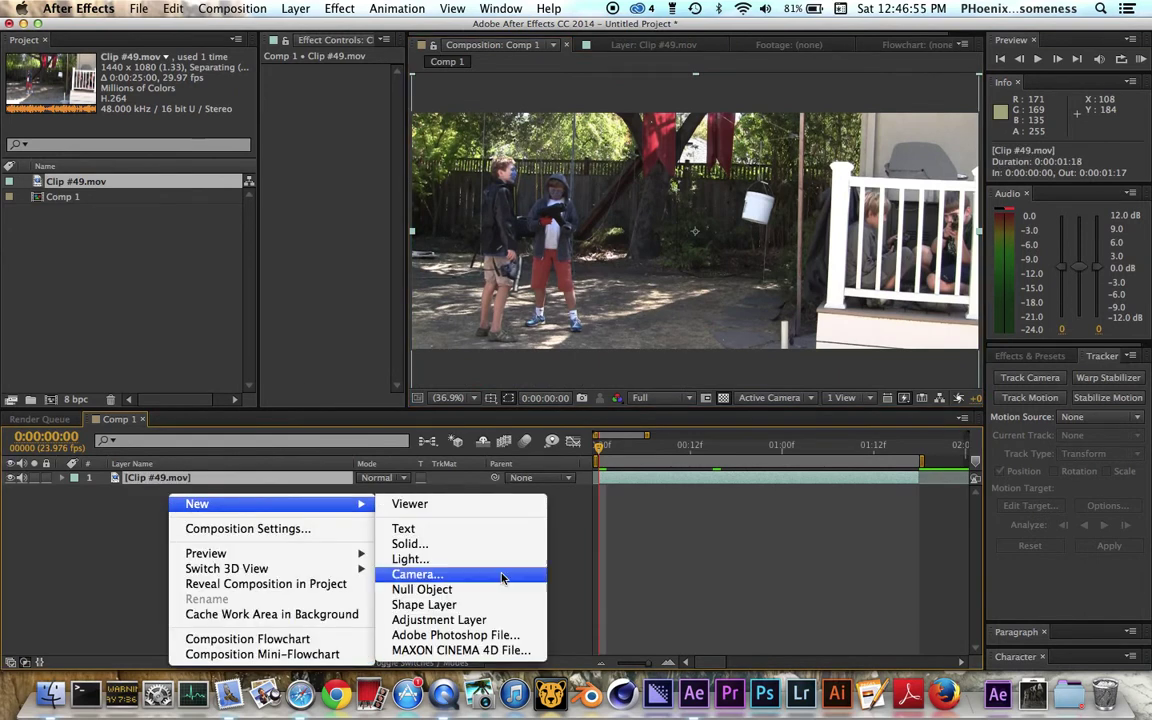
click(438, 592)
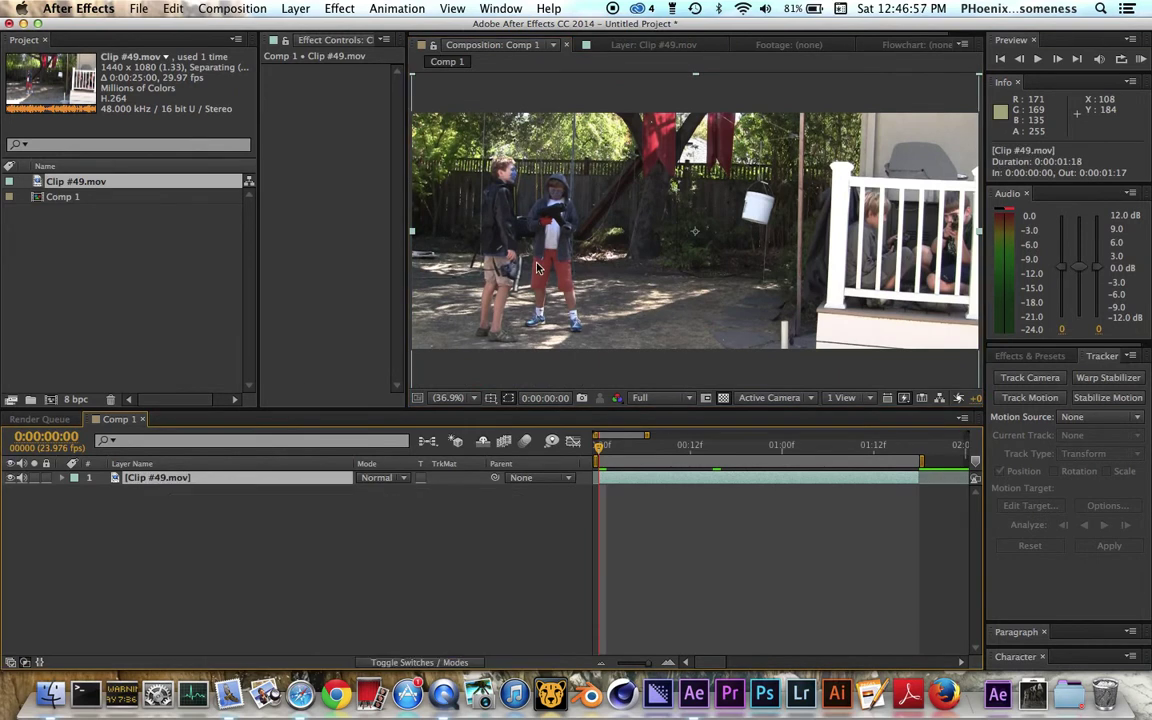
Move the null object to just below the hanging bucket, at position about 1101, 348.5
drag(705, 249, 560, 228)
key(Return)
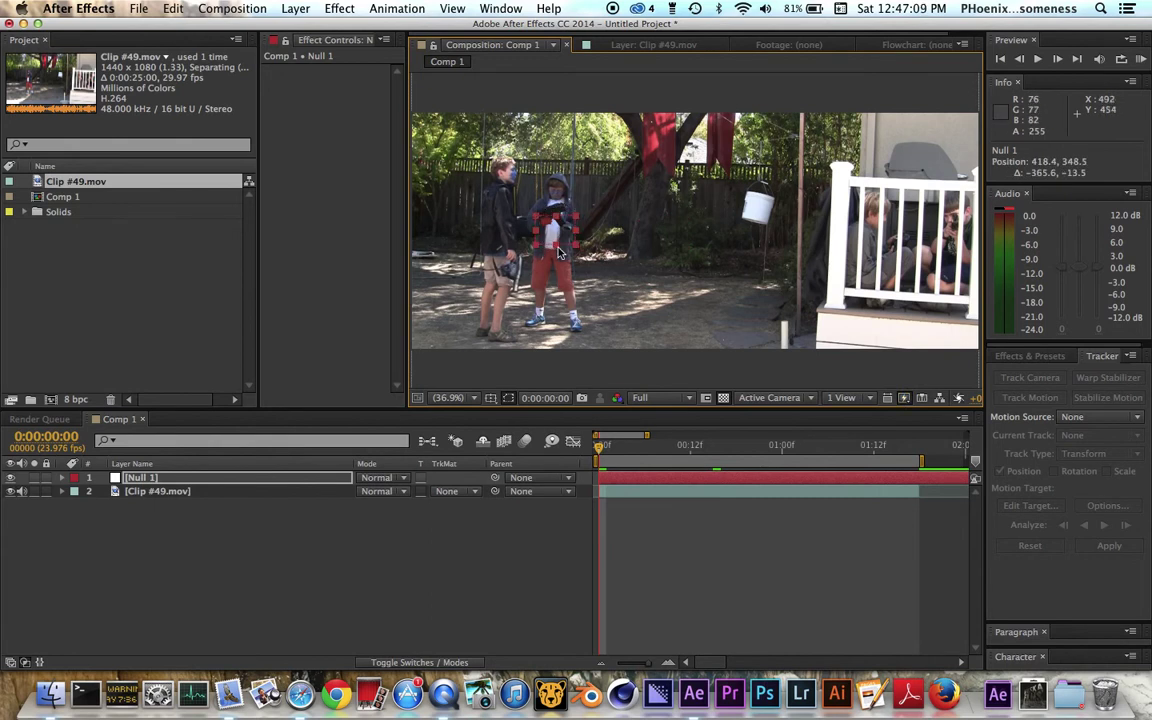
drag(572, 236, 745, 238)
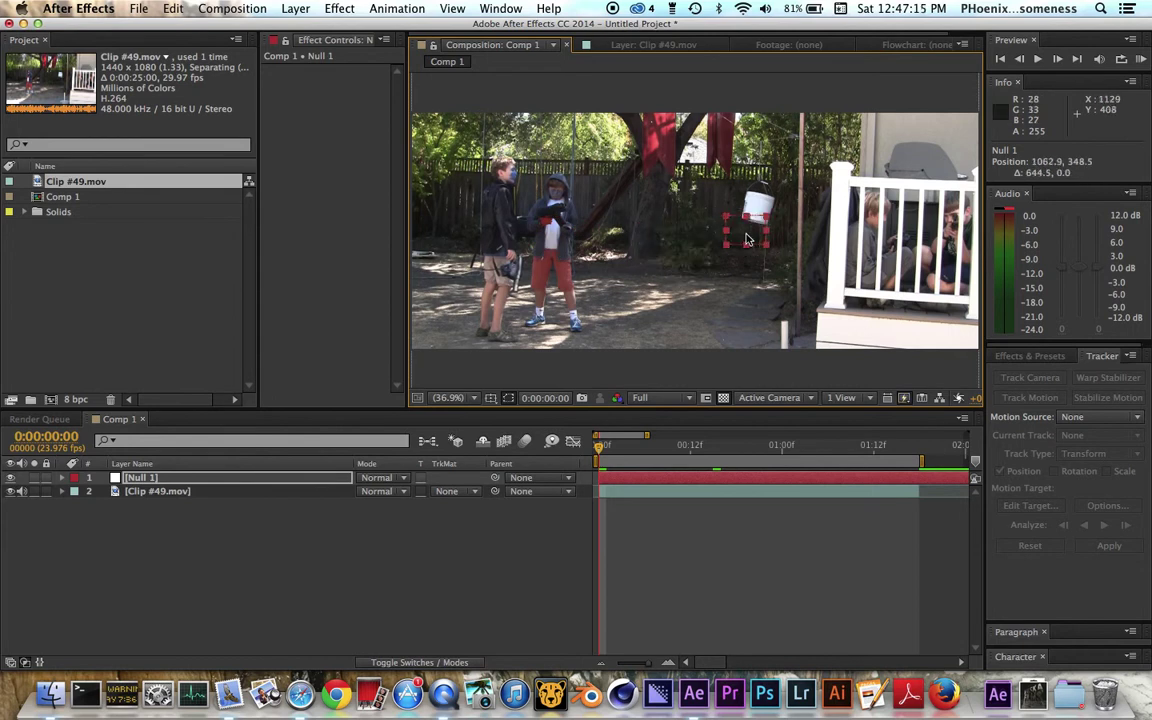
drag(745, 238, 759, 238)
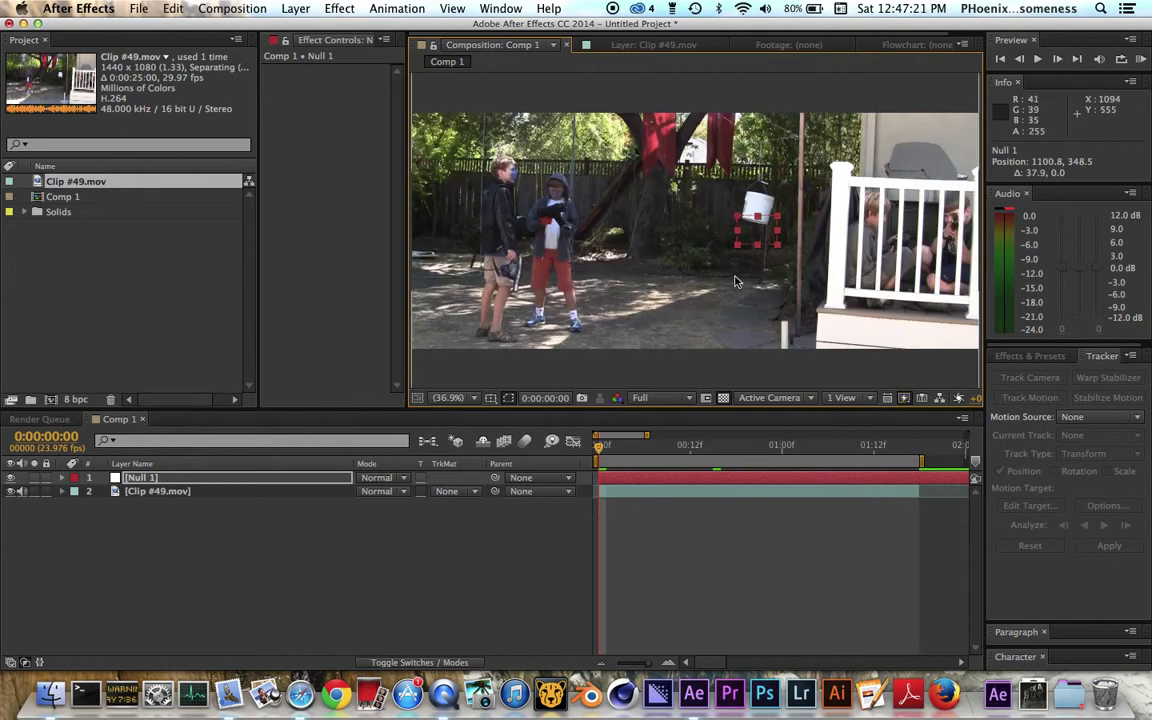
scroll(757, 255, up, 3)
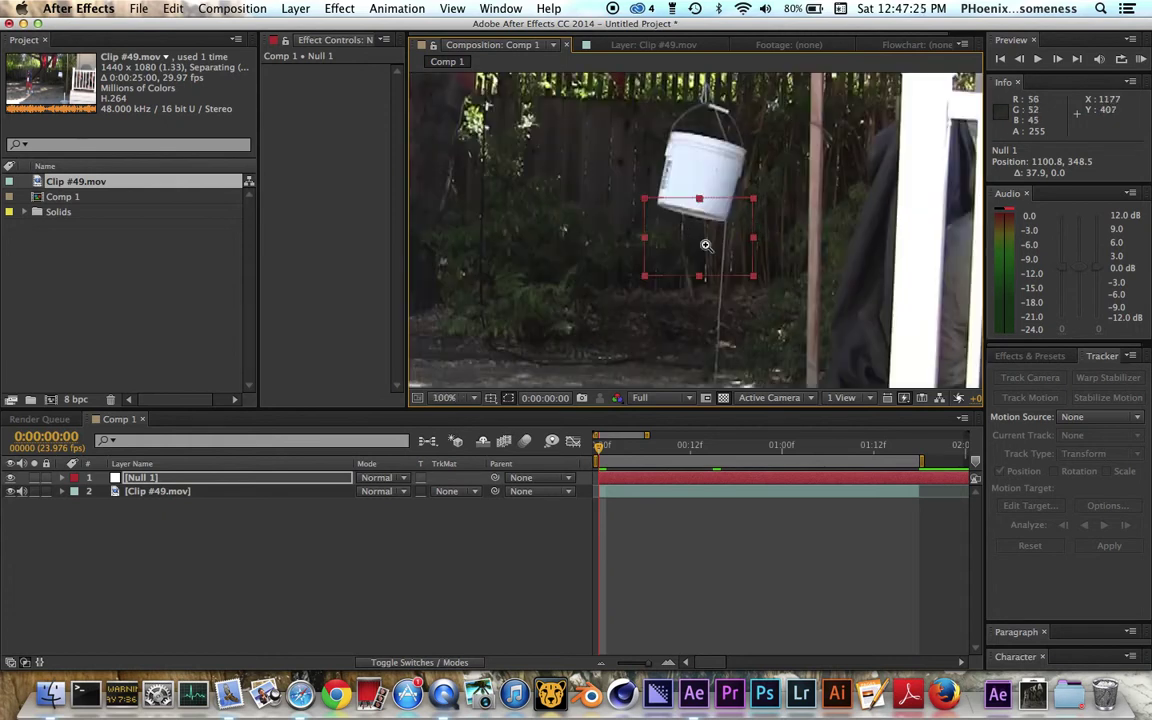
Fit the composition to the viewer and delete the null object from Comp 1
click(447, 398)
click(450, 414)
click(221, 478)
key(Delete)
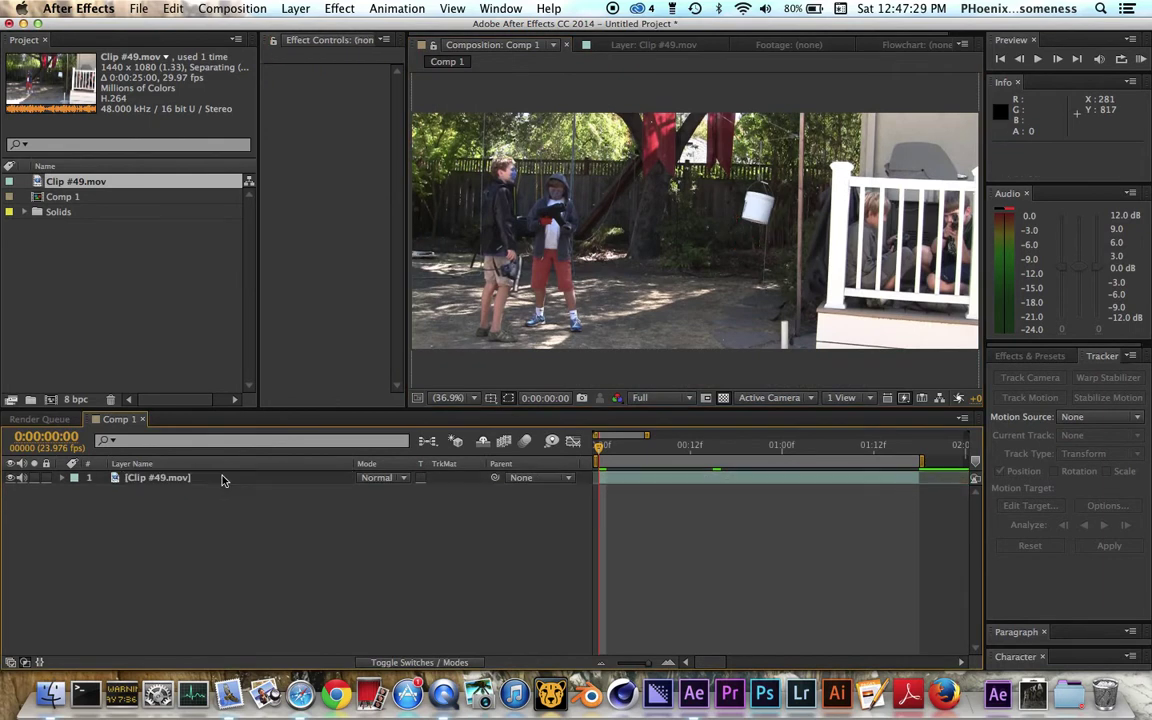
Create a new null object in Comp 1 above the Clip #49.mov layer
click(222, 478)
right_click(214, 496)
mouse_move(400, 504)
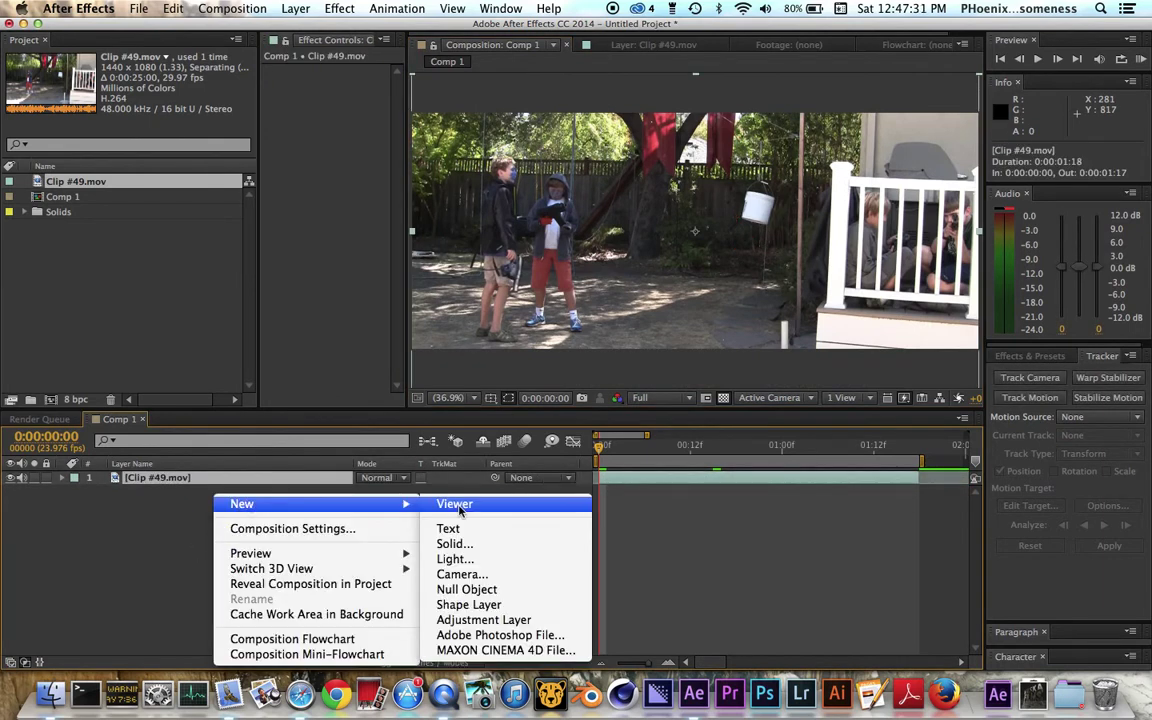
click(194, 595)
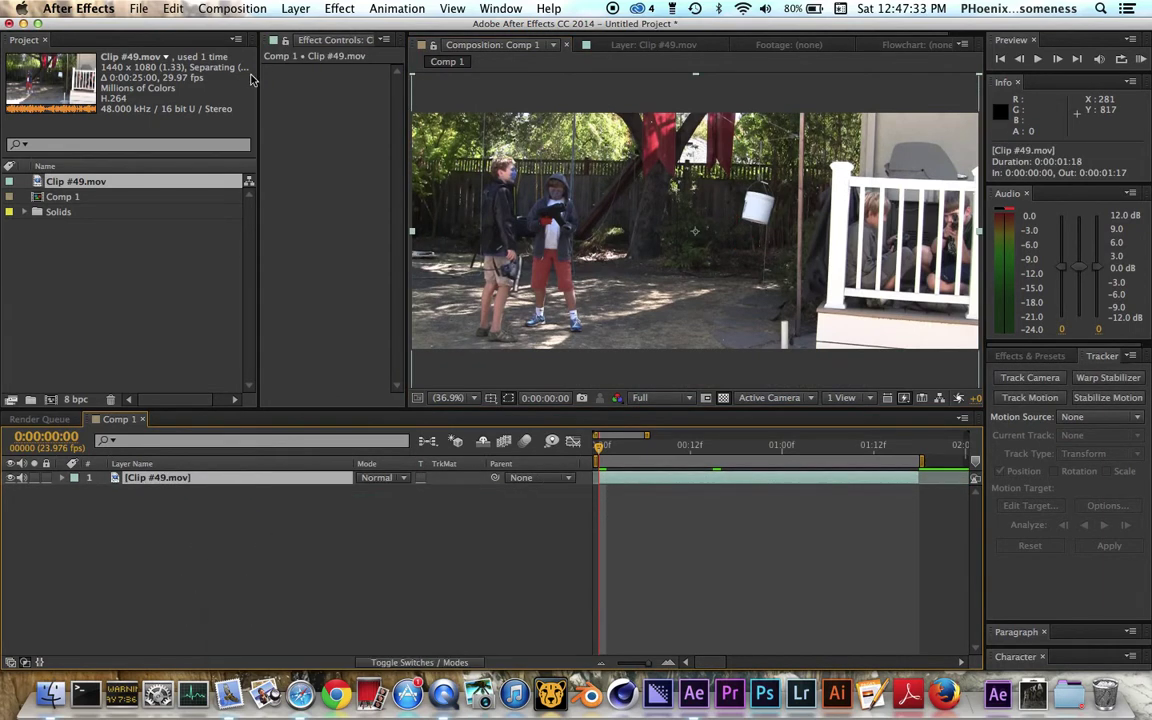
click(295, 8)
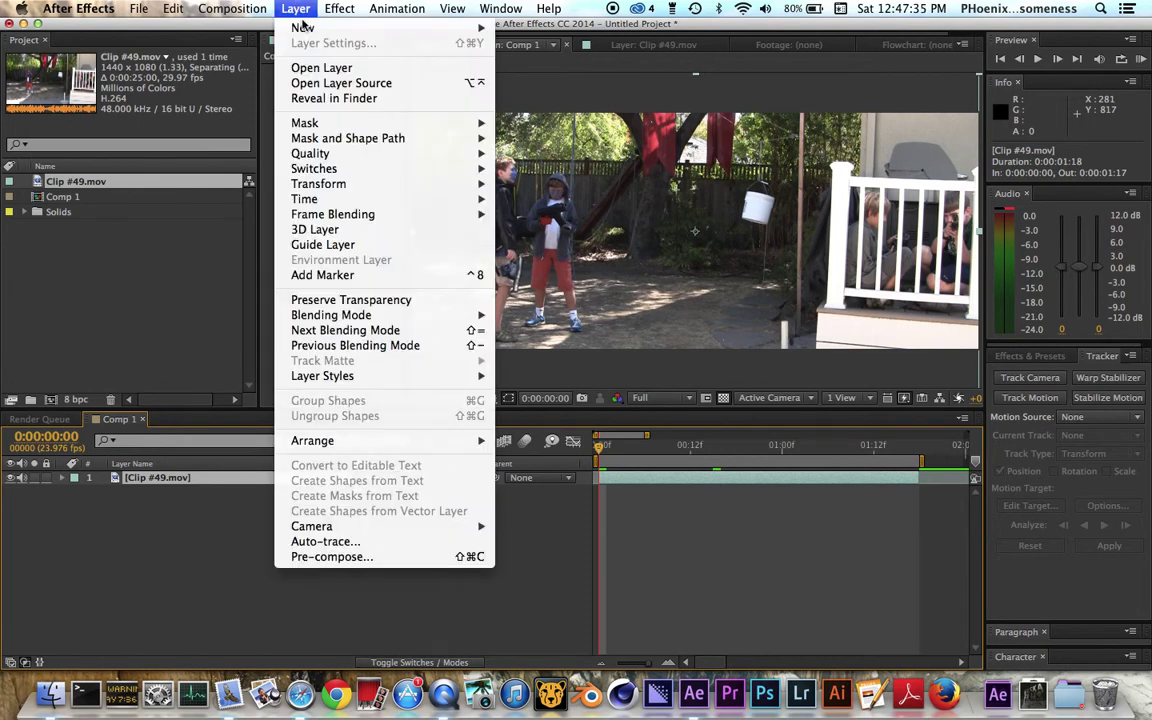
mouse_move(302, 27)
click(545, 92)
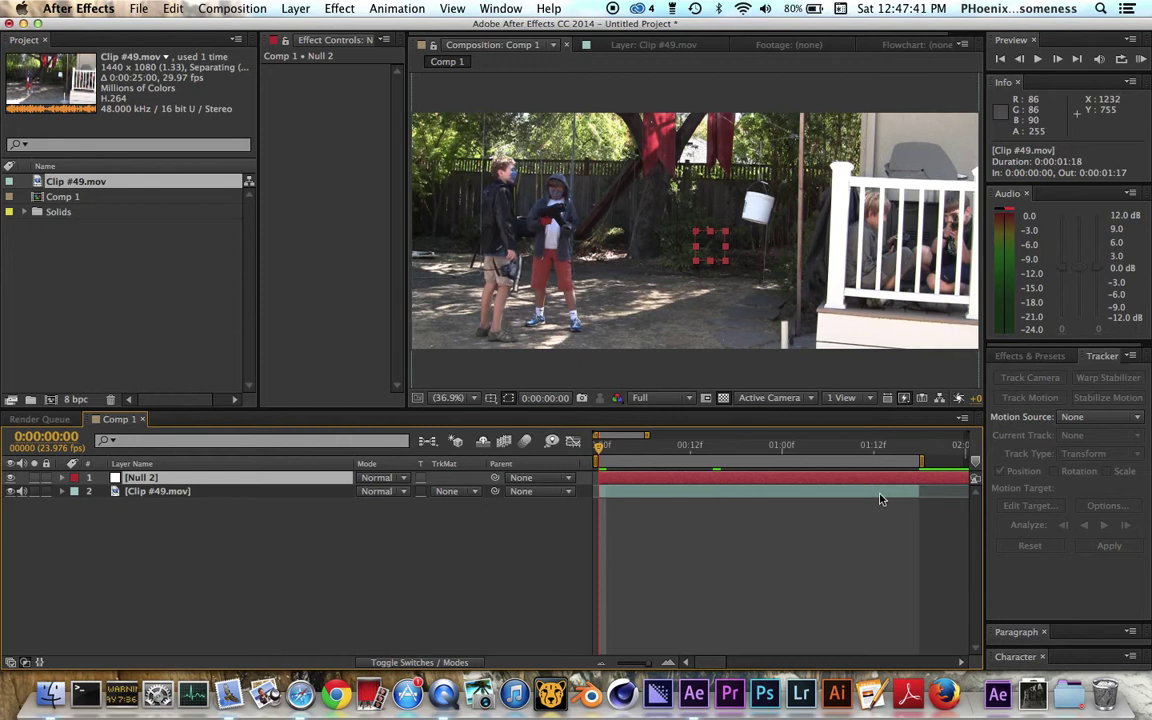
Return to the Clip #49.mov layer view and select Track Point 1 at the bucket's lower corner
click(652, 44)
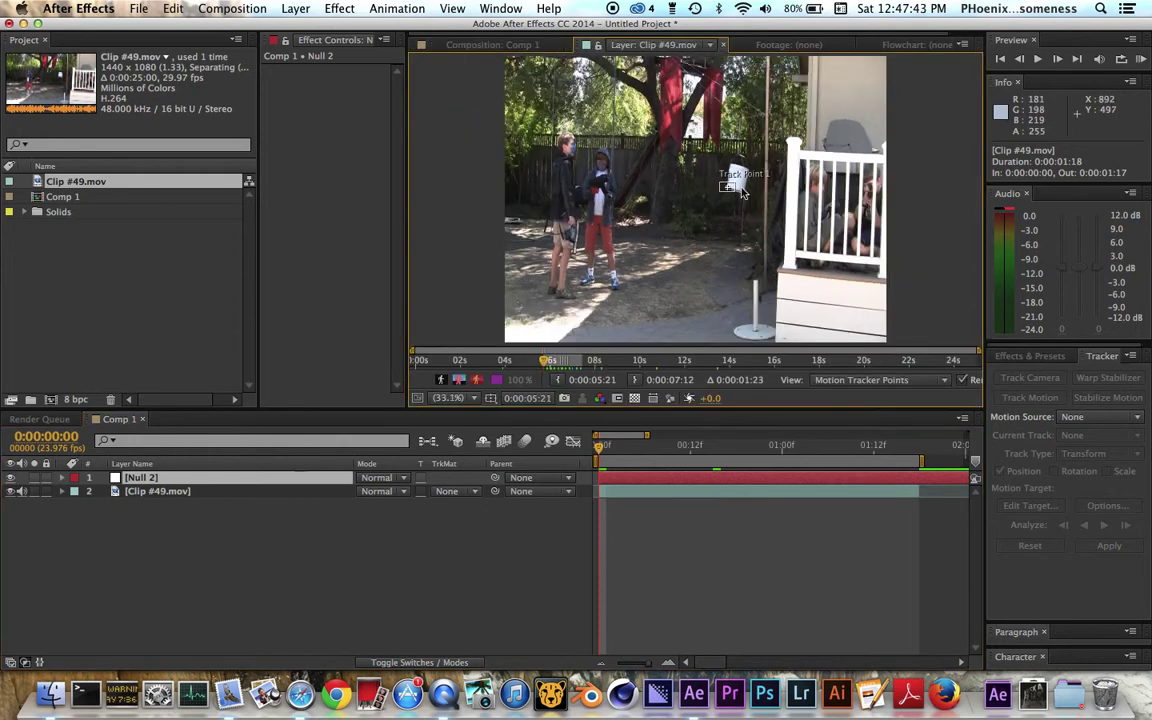
key(z)
click(737, 192)
click(698, 201)
key(v)
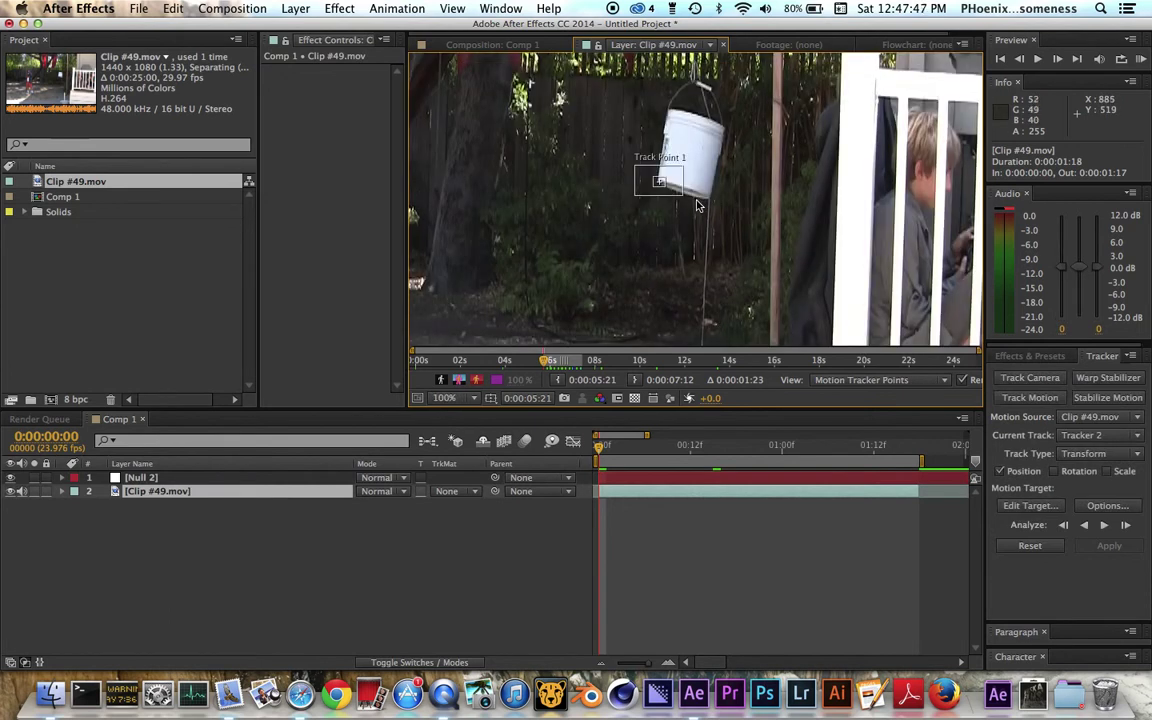
click(675, 182)
mouse_move(600, 448)
mouse_down()
mouse_move(684, 452)
mouse_move(596, 452)
mouse_up()
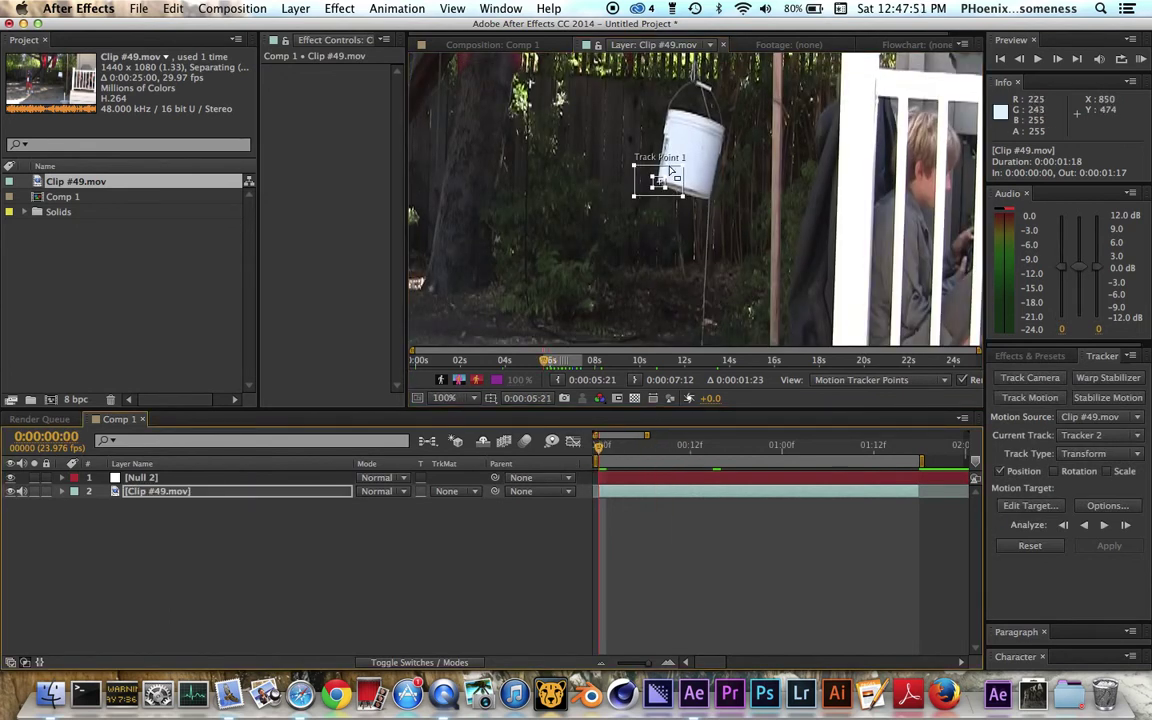
click(609, 246)
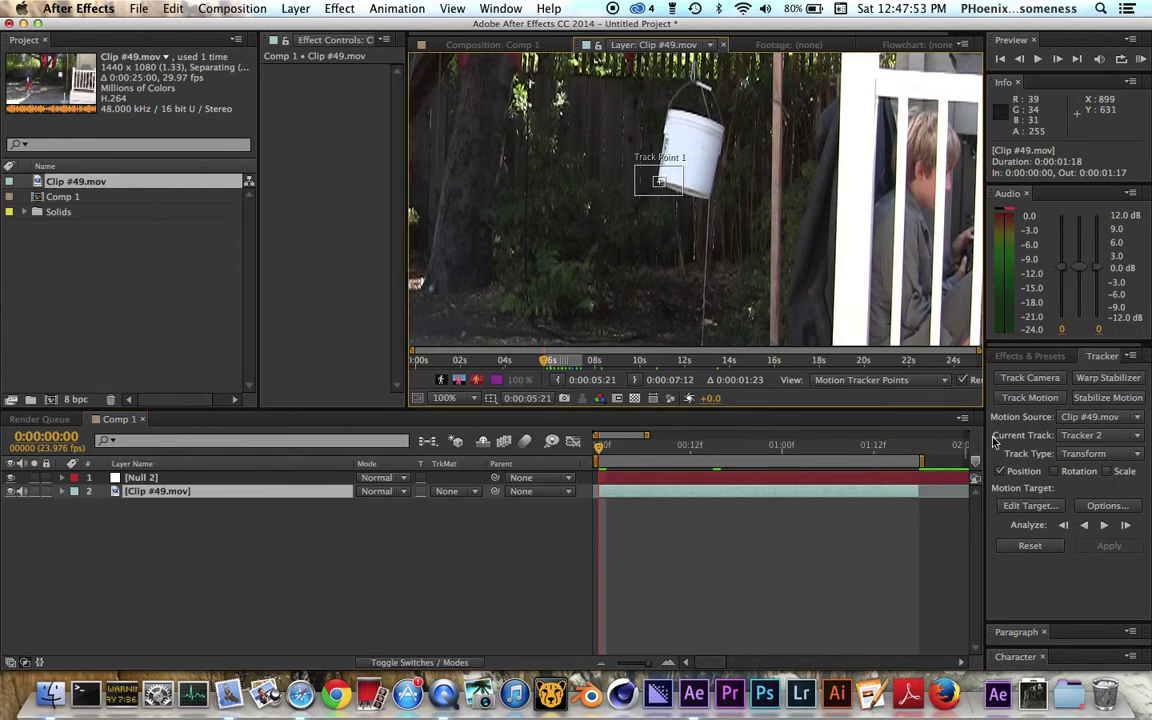
click(659, 180)
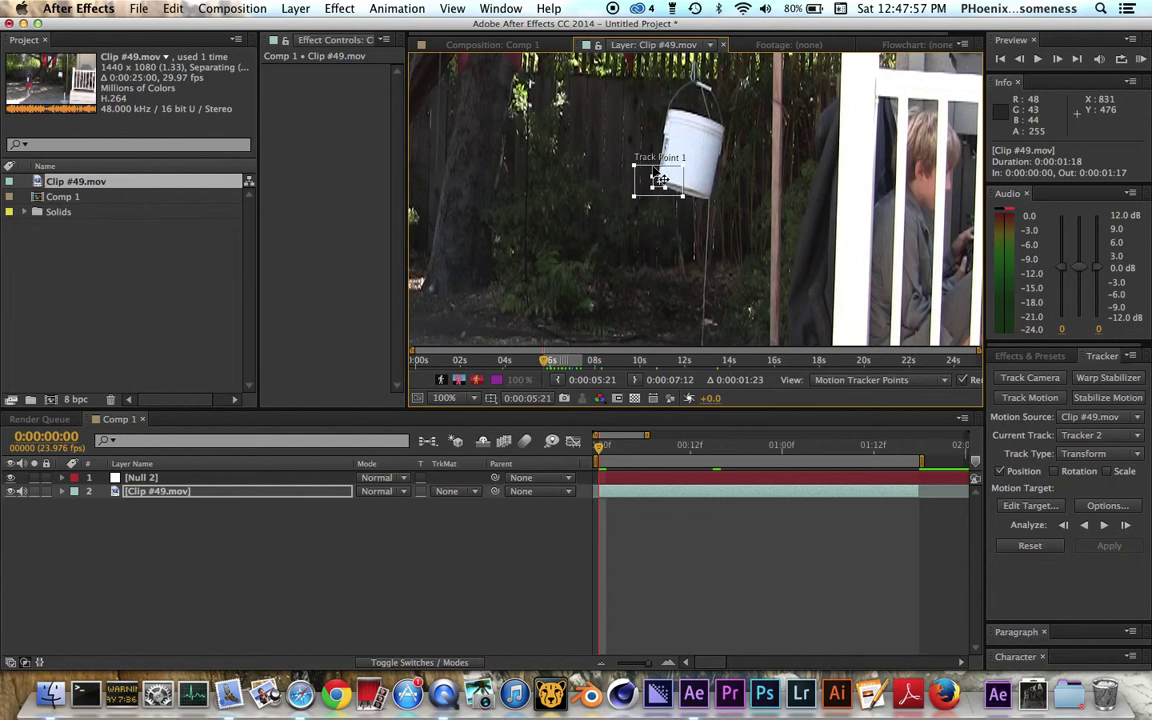
Set the tracker's motion target to the Null 2 layer
click(1030, 507)
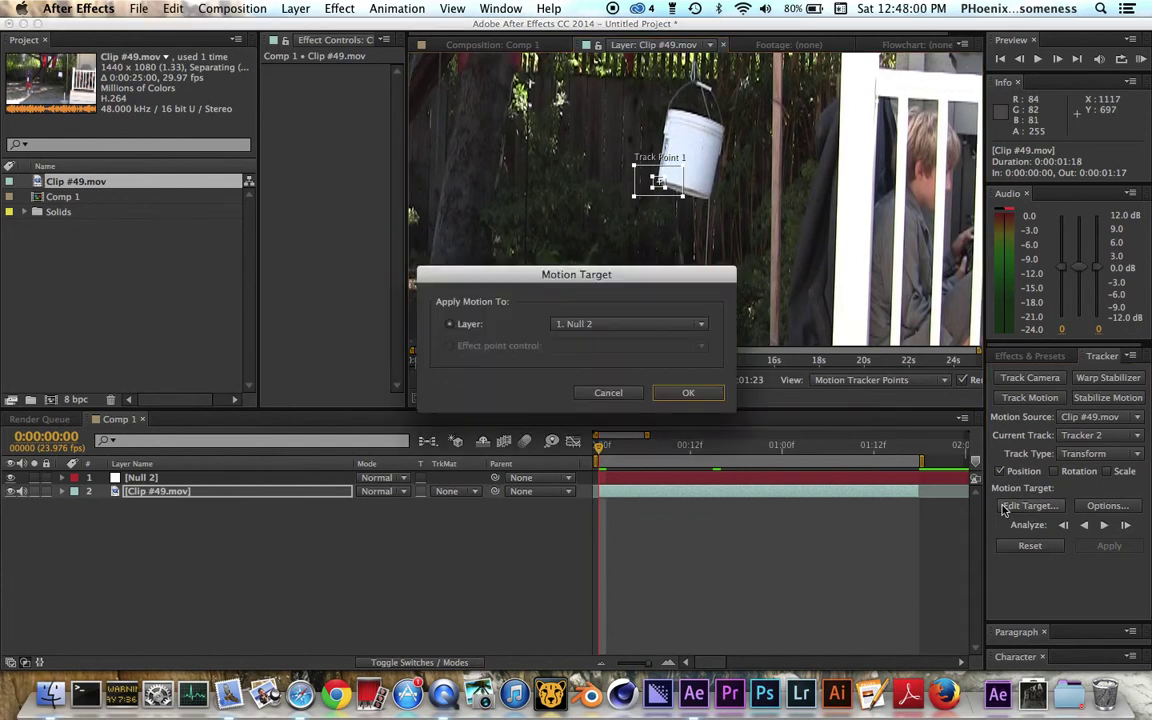
click(652, 327)
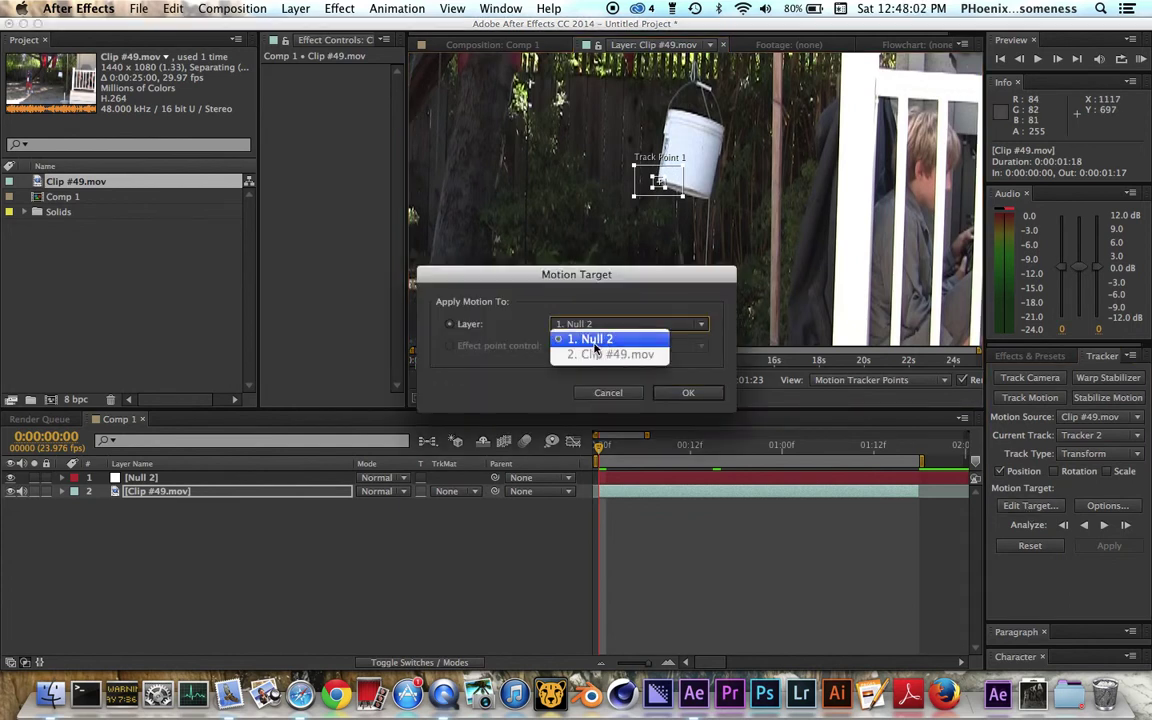
click(595, 341)
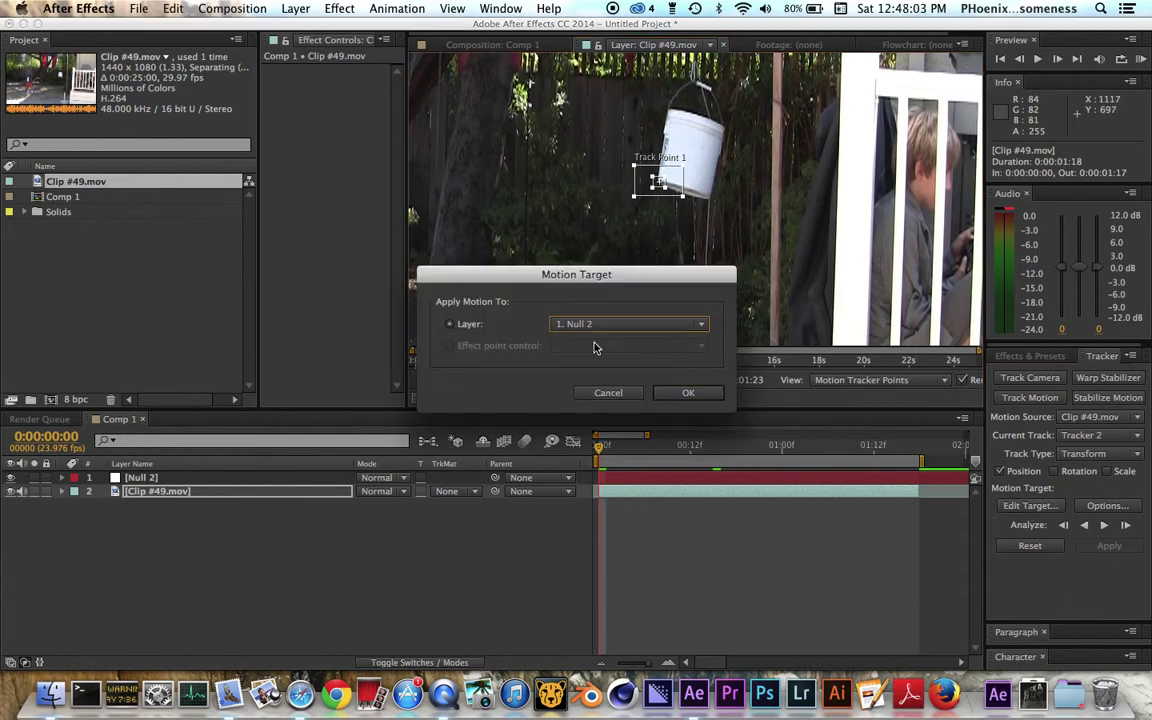
click(686, 393)
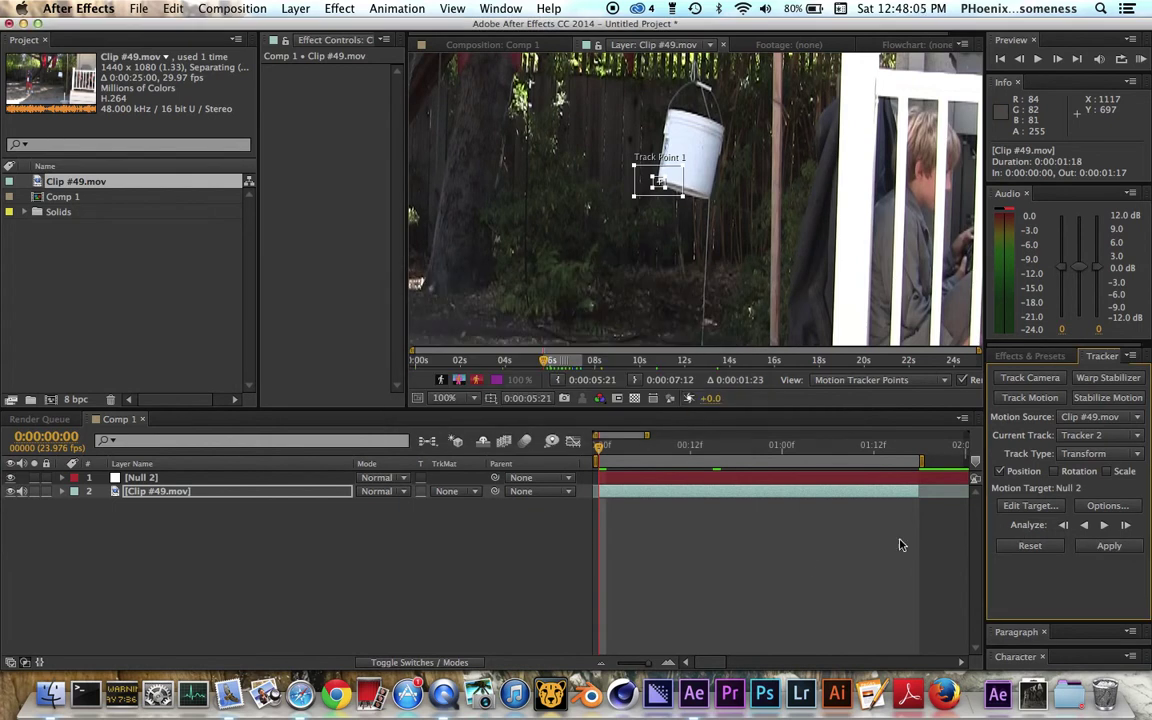
Apply the tracking data to the null in the X and Y dimensions and collapse the Clip #49.mov layer's properties
click(1110, 546)
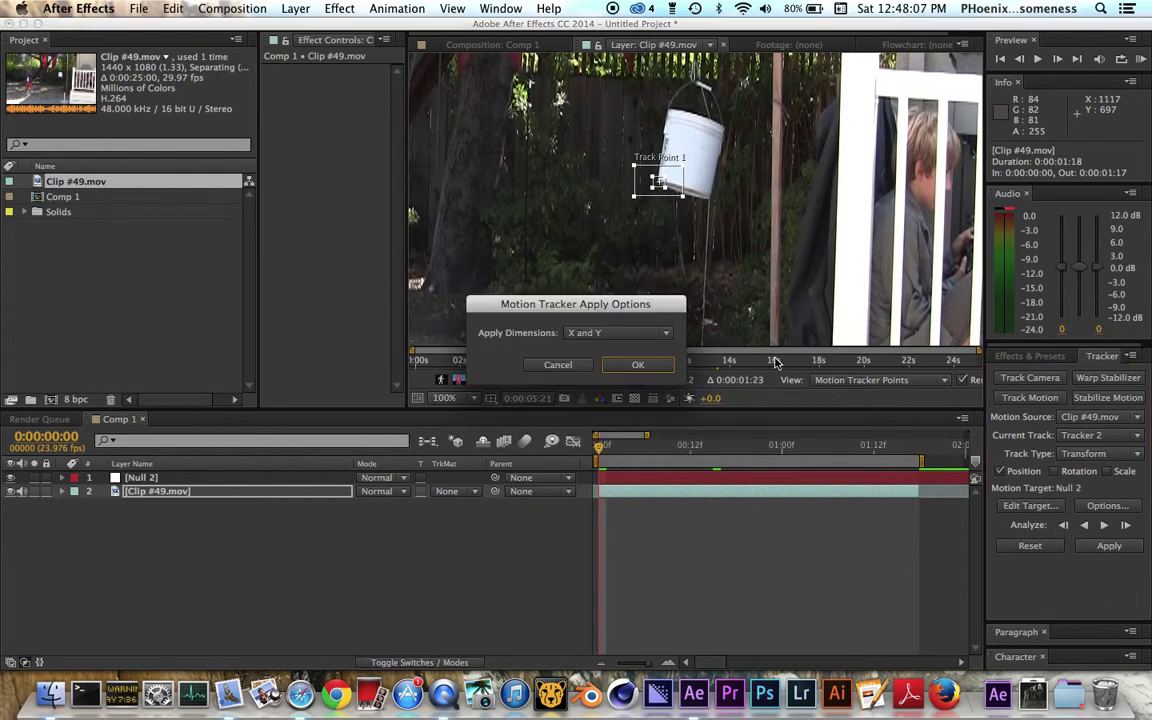
click(617, 334)
click(603, 347)
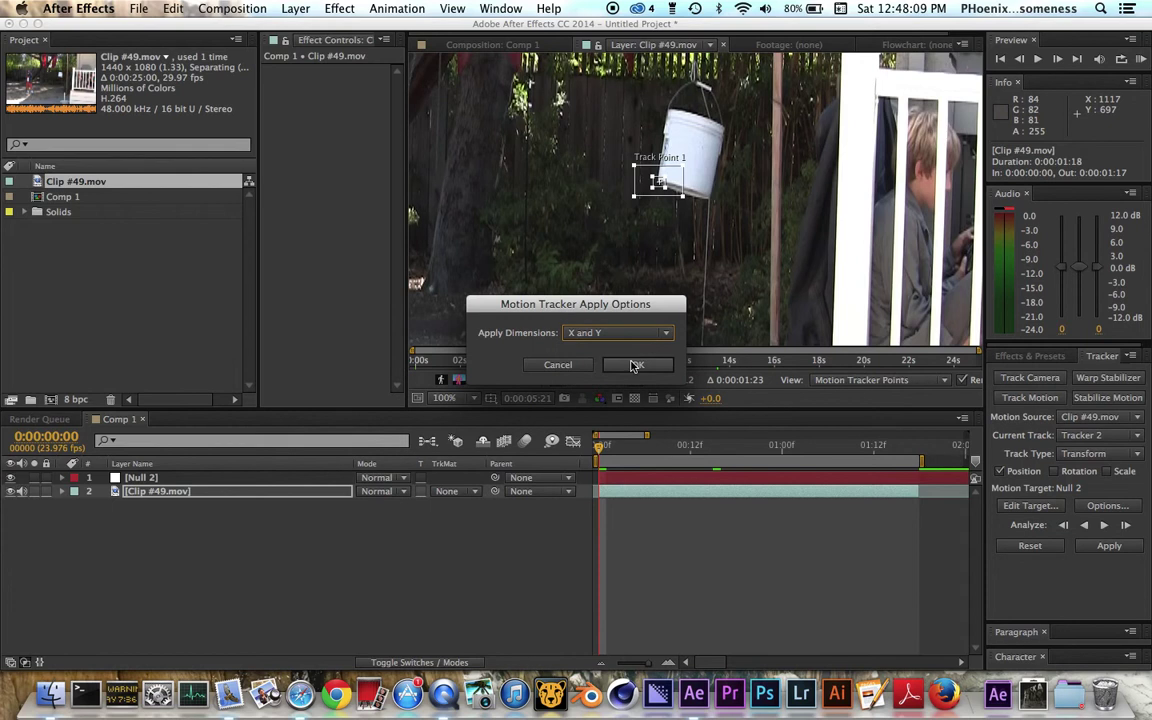
click(636, 366)
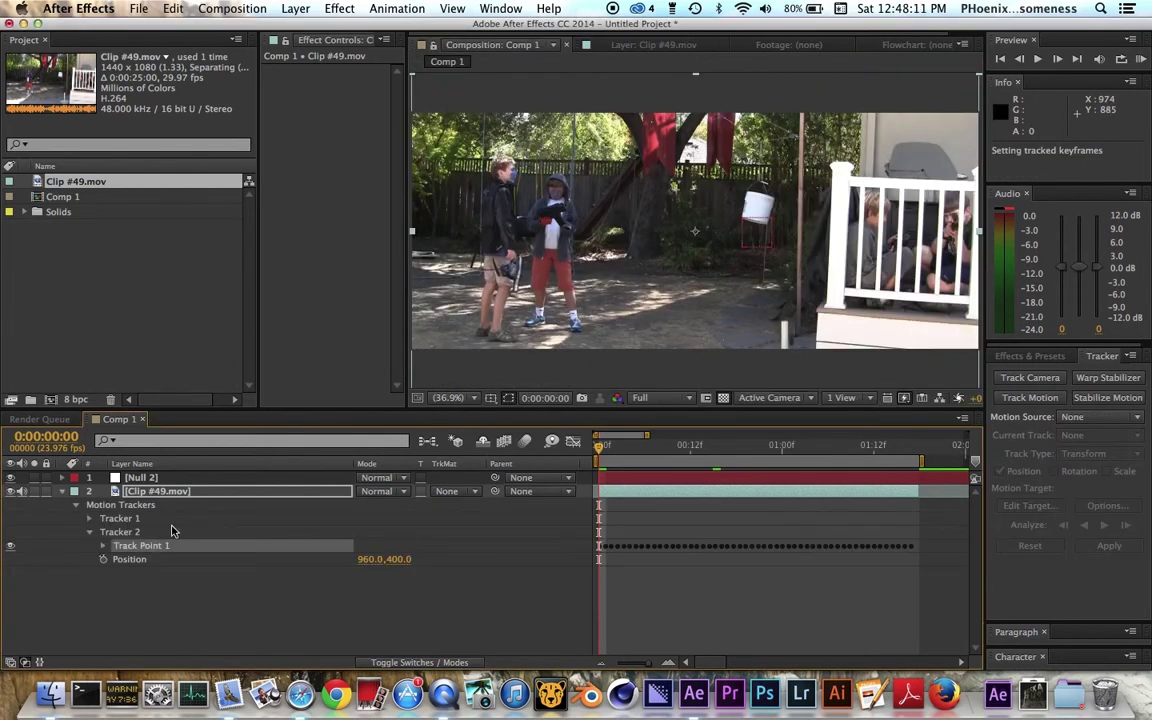
click(62, 491)
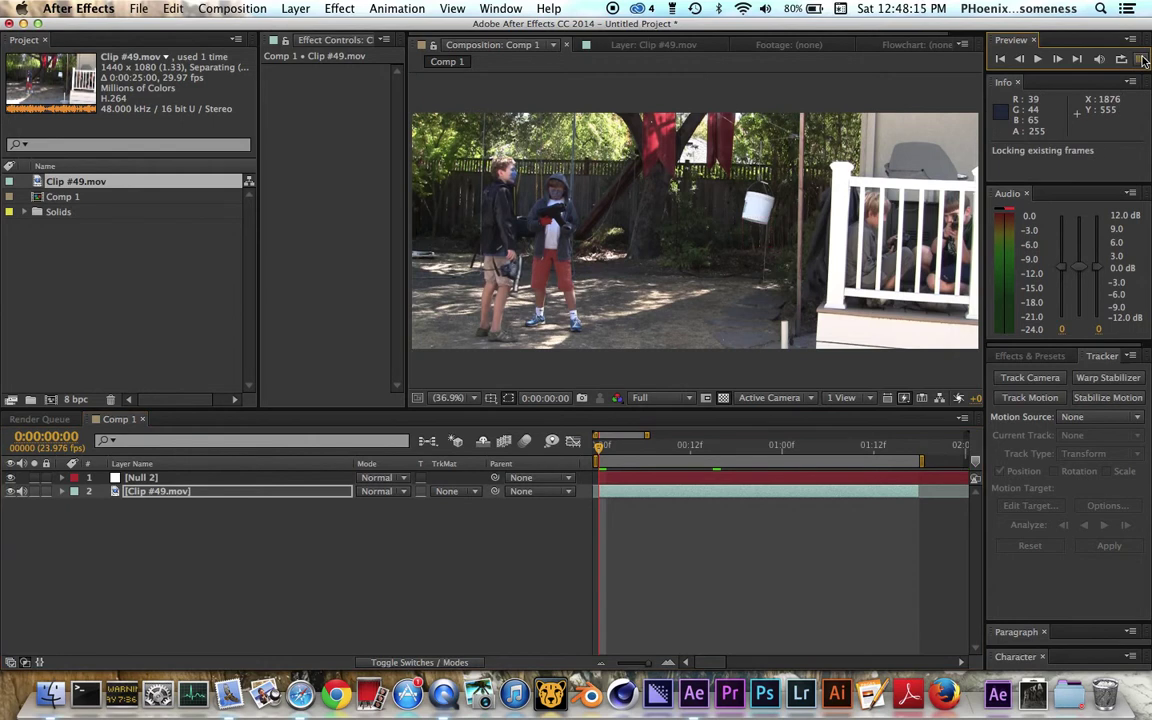
Preview Comp 1 from the start and move the playhead to 0:00:00:05
click(690, 424)
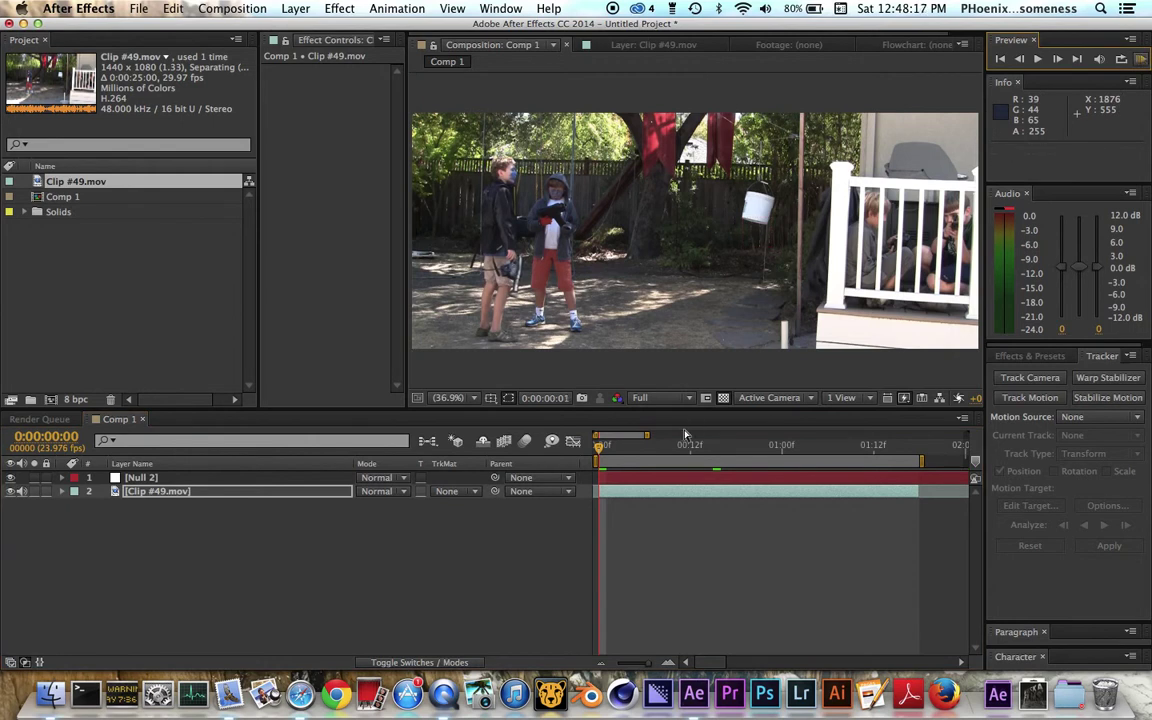
click(599, 448)
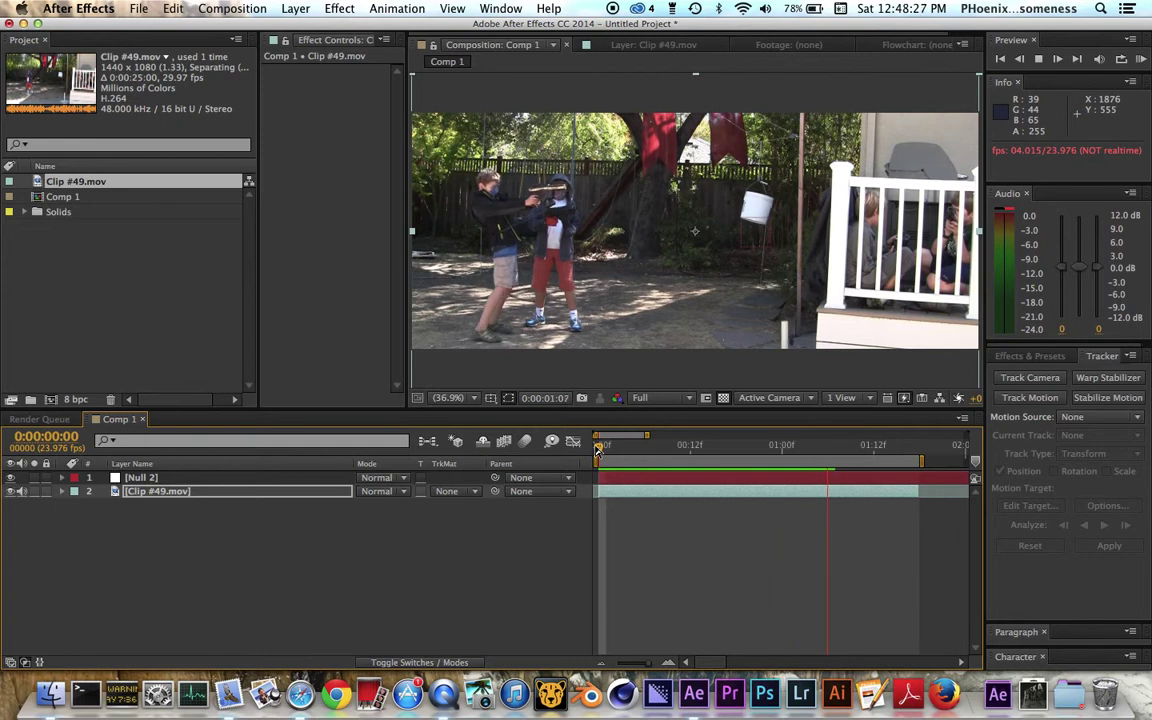
key(space)
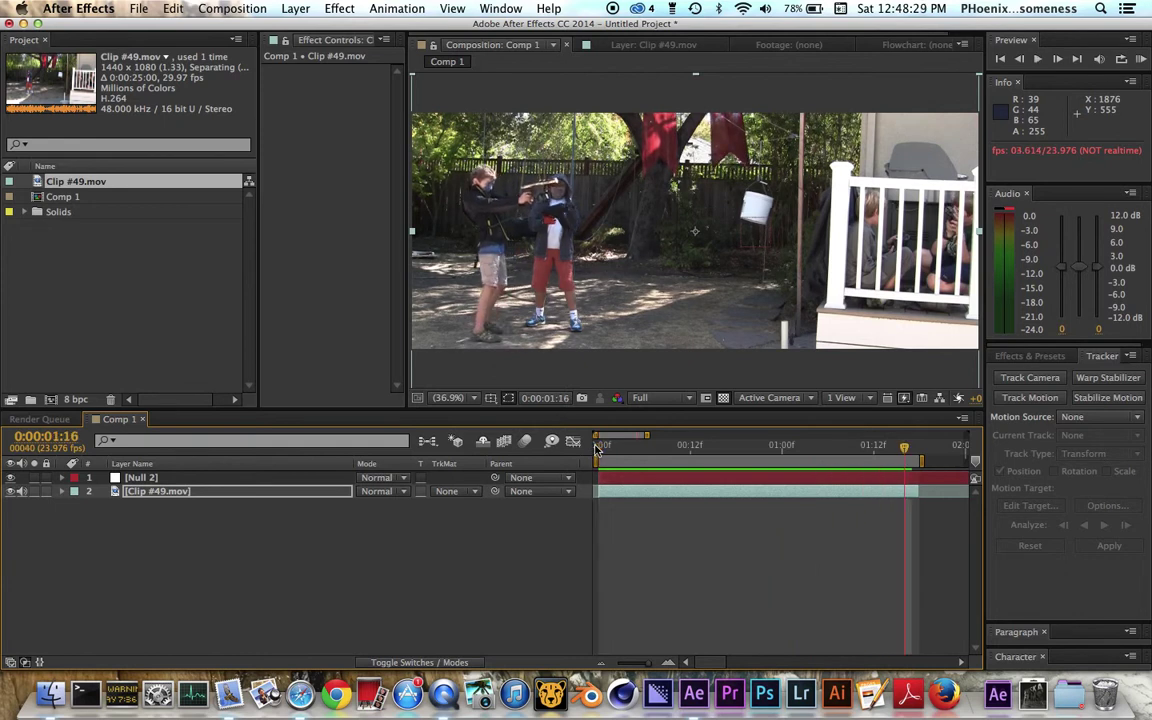
drag(596, 450, 637, 449)
Select the null and play Comp 1 at 400% zoom to check how its corner follows the bucket, then fit the view
click(172, 477)
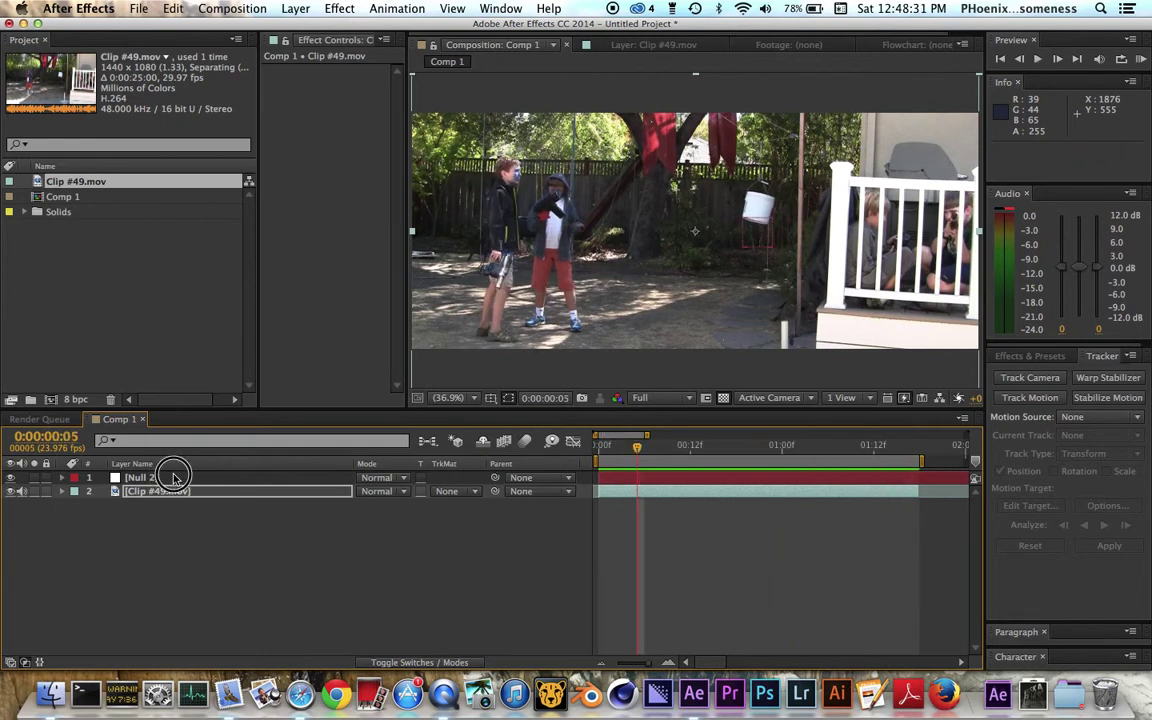
key(z)
click(741, 212)
click(715, 246)
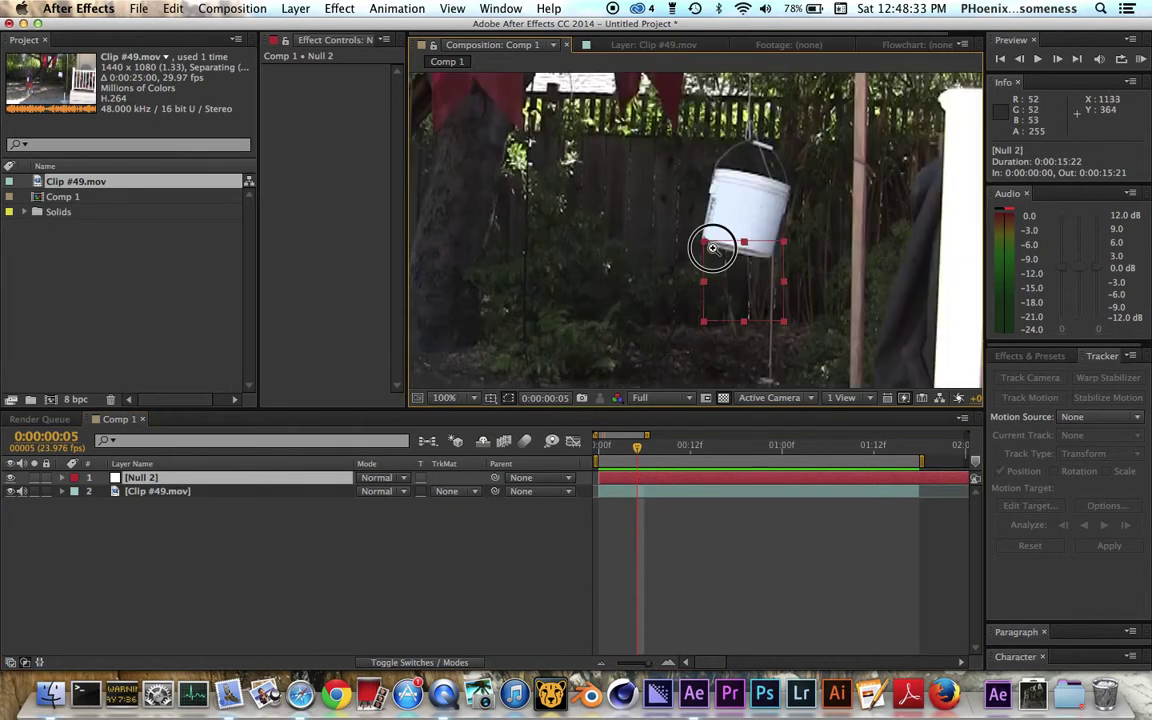
click(681, 241)
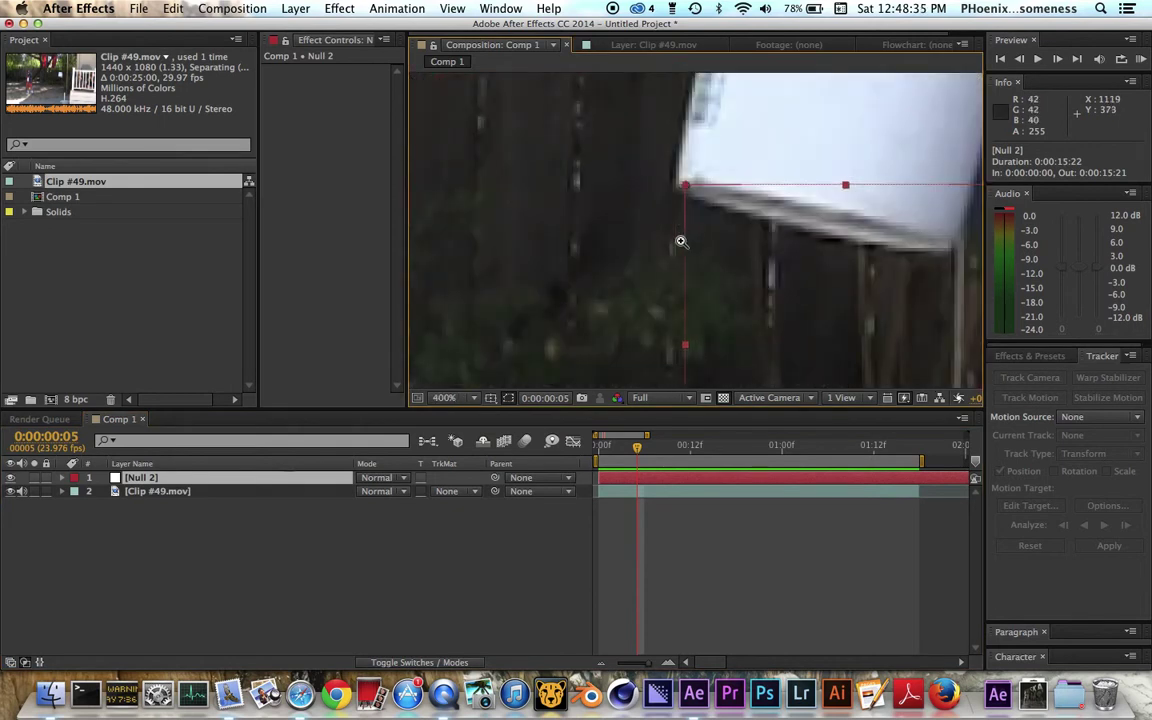
drag(637, 446, 558, 441)
key(space)
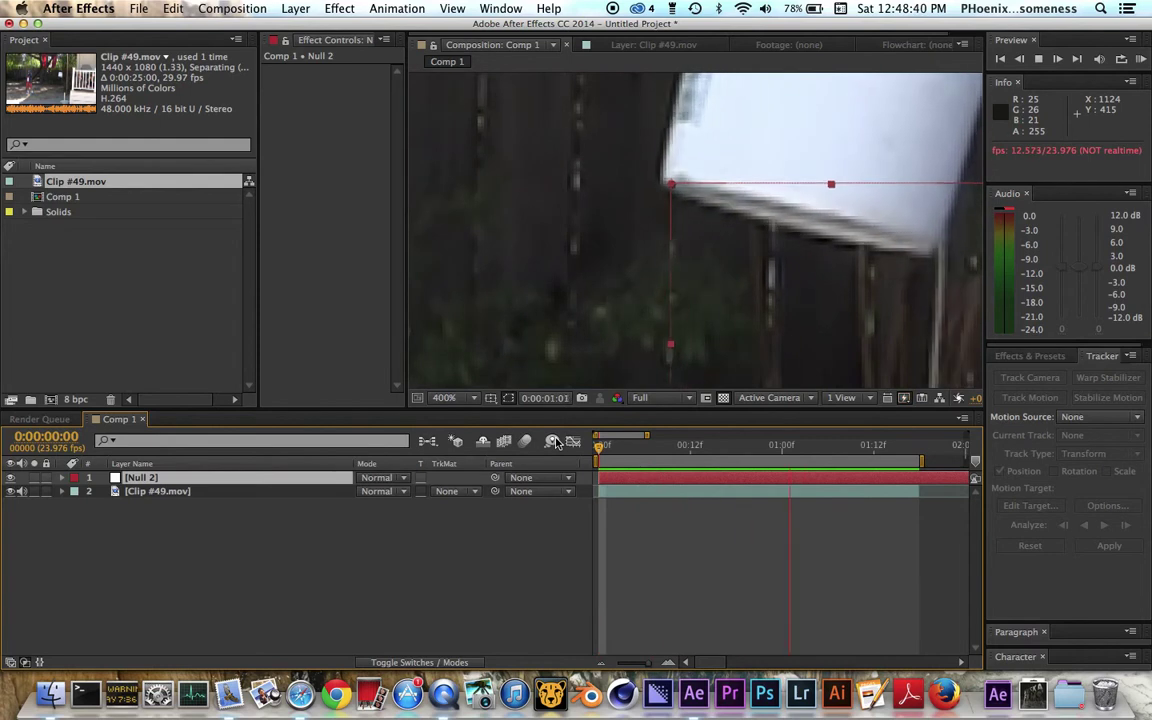
click(445, 399)
click(452, 412)
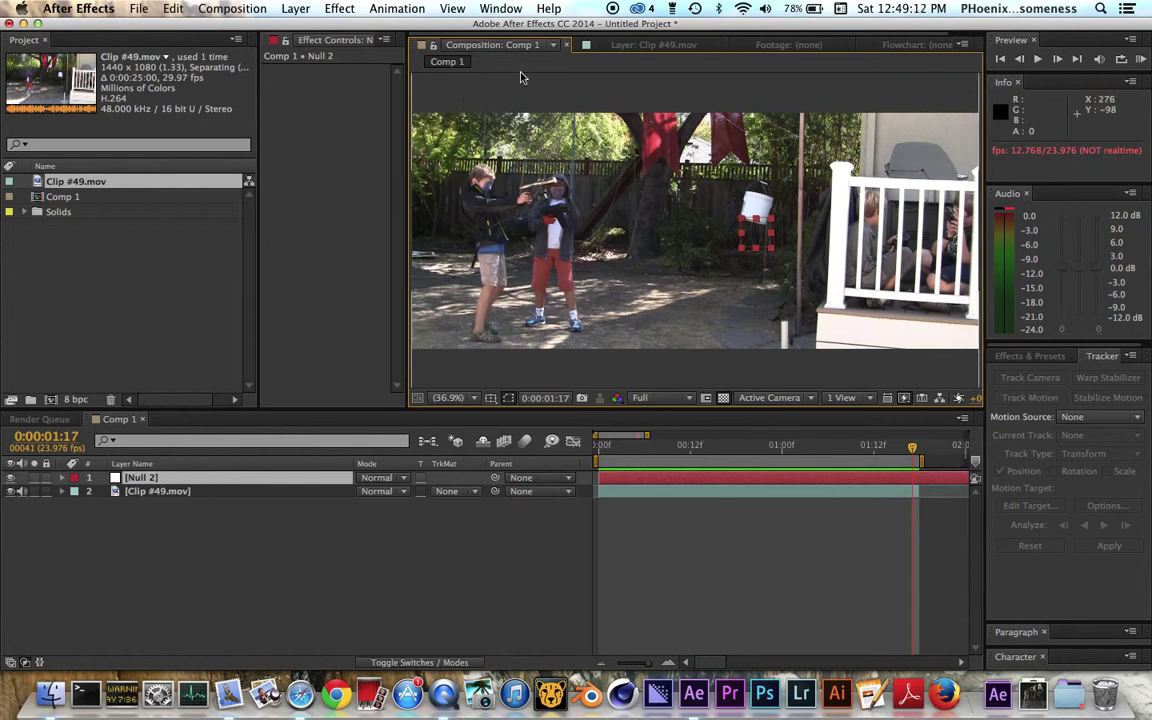
Show the Tools panel above the workspace, enlarge the composition viewer and narrow the Project panel
click(504, 8)
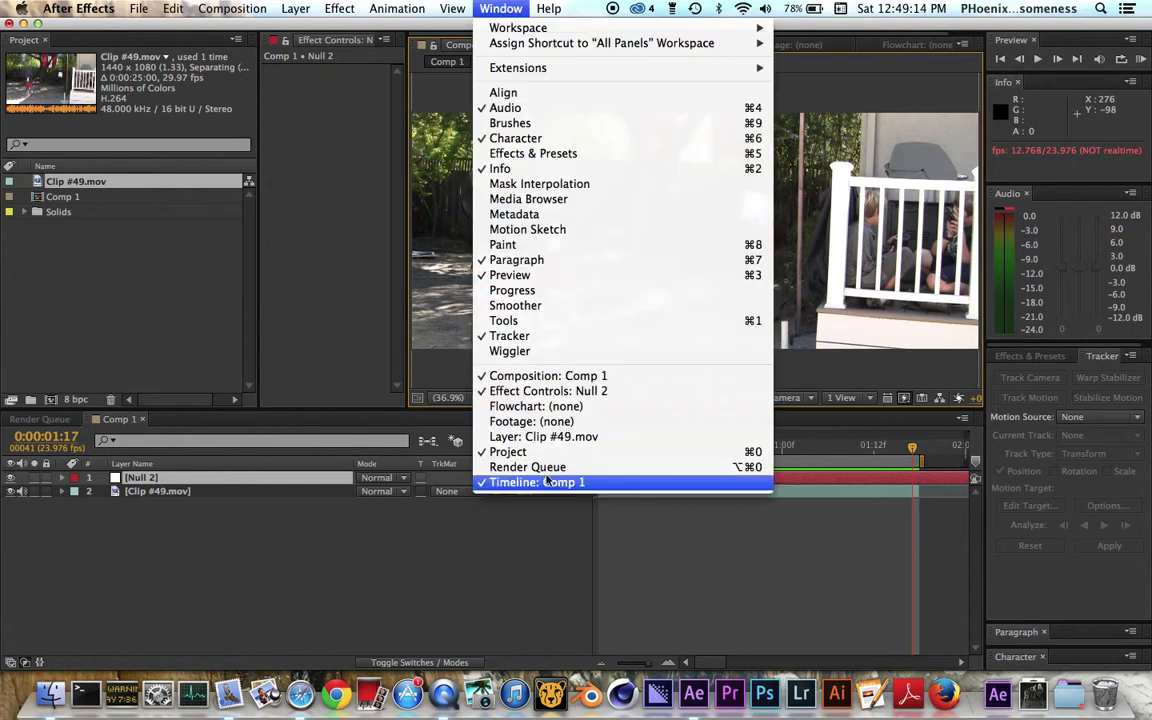
click(516, 325)
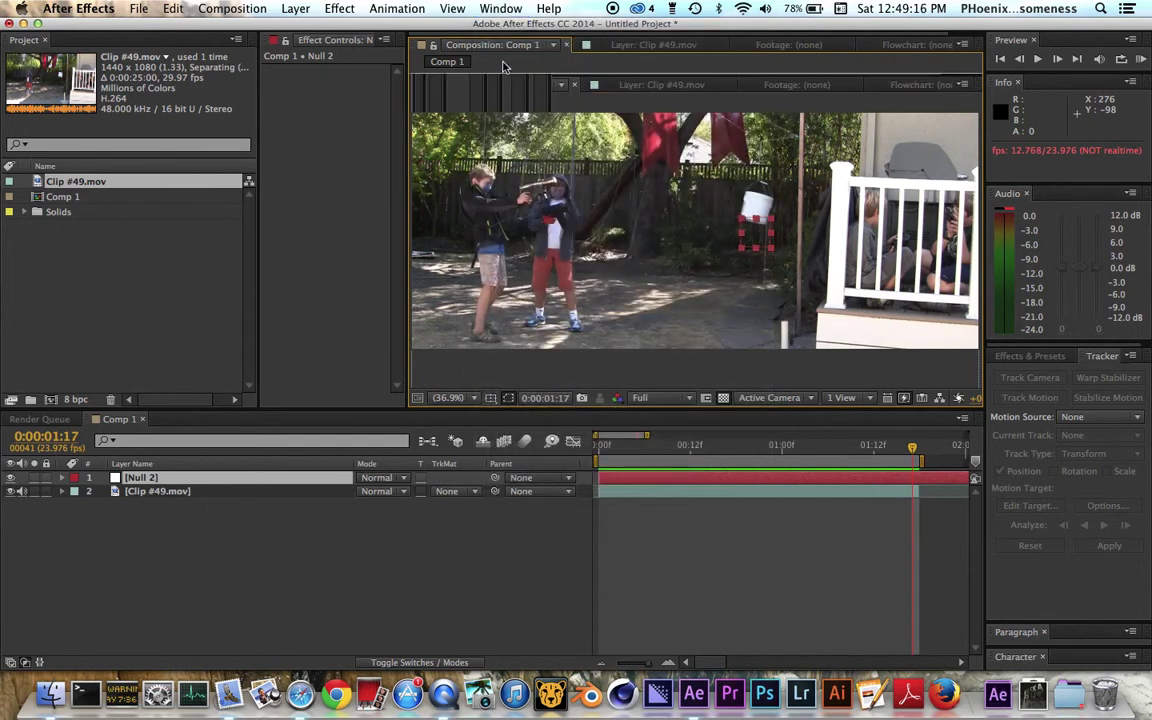
drag(351, 114, 352, 66)
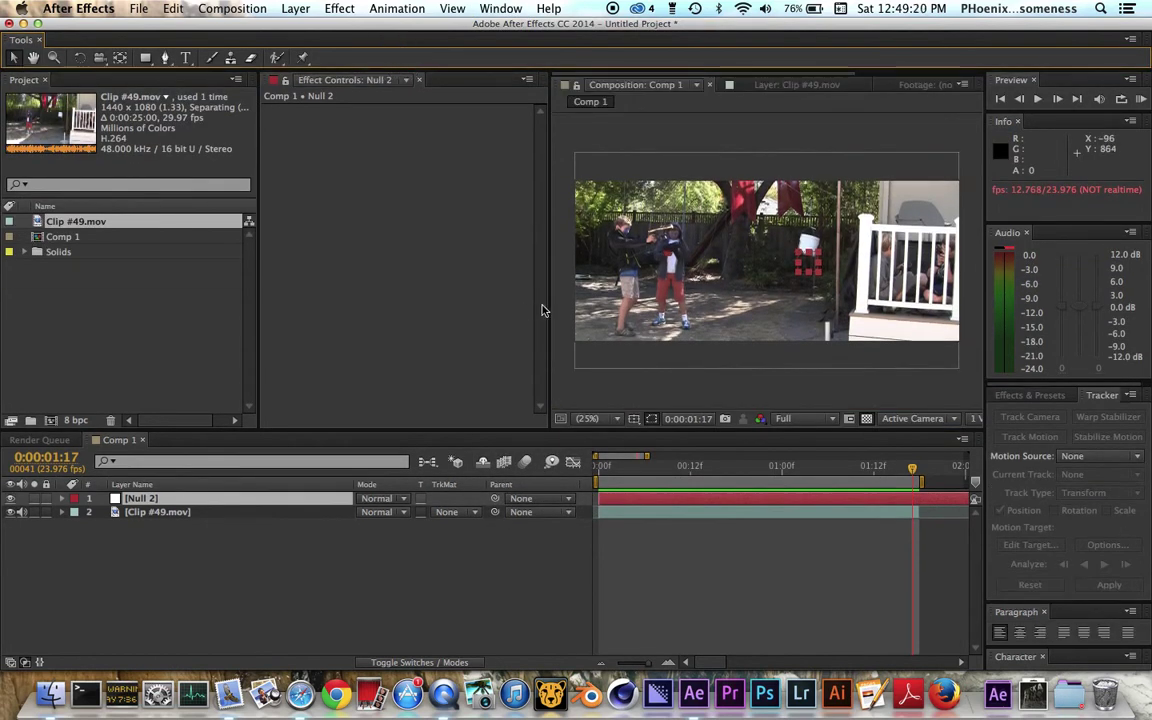
drag(549, 309, 408, 316)
drag(258, 288, 214, 285)
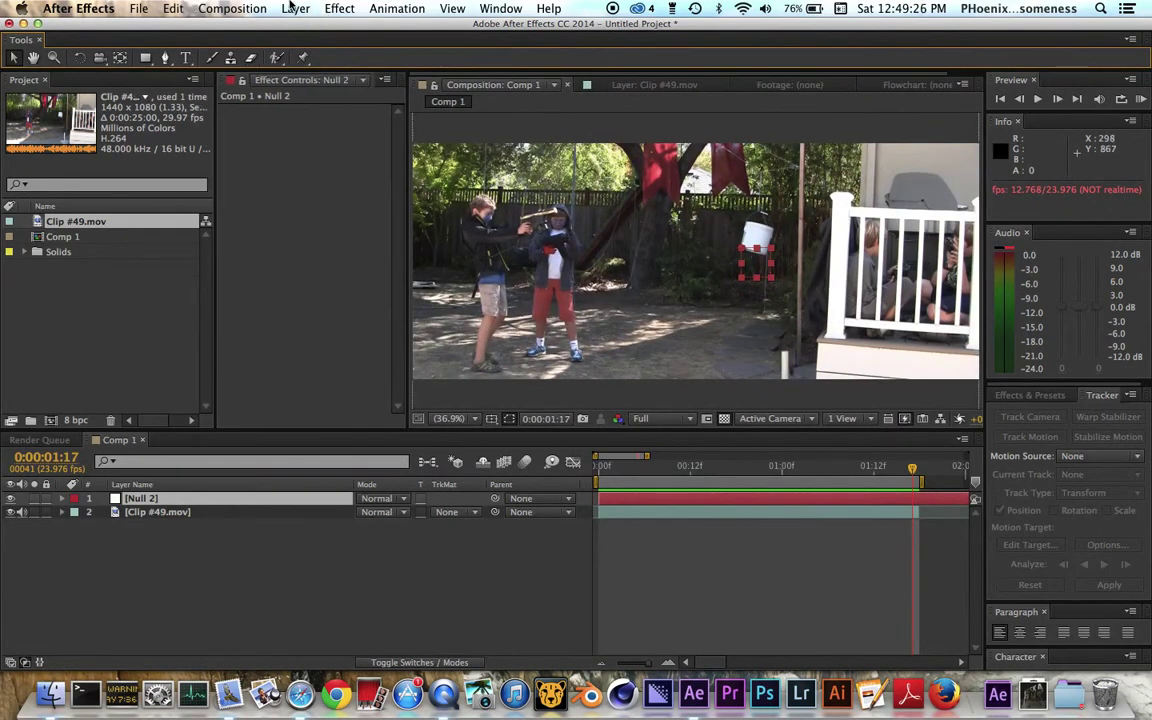
Add a text layer reading "TExt" over the lower part of the hanging bucket and select it
click(184, 59)
click(711, 256)
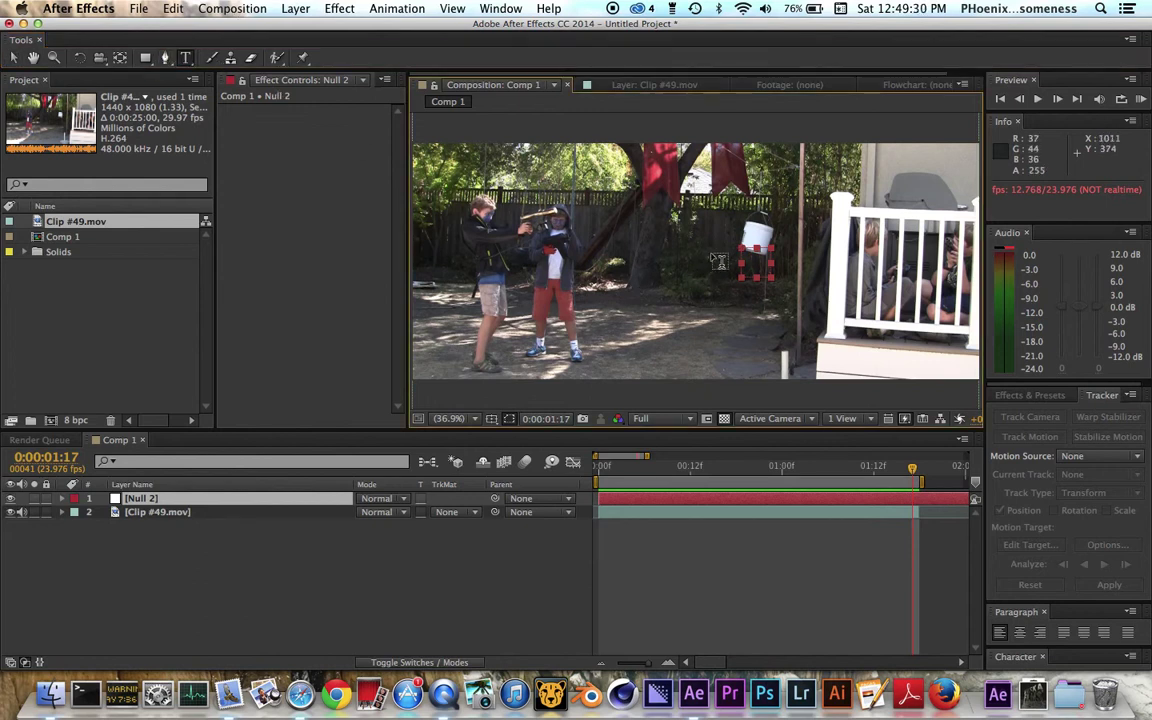
click(717, 261)
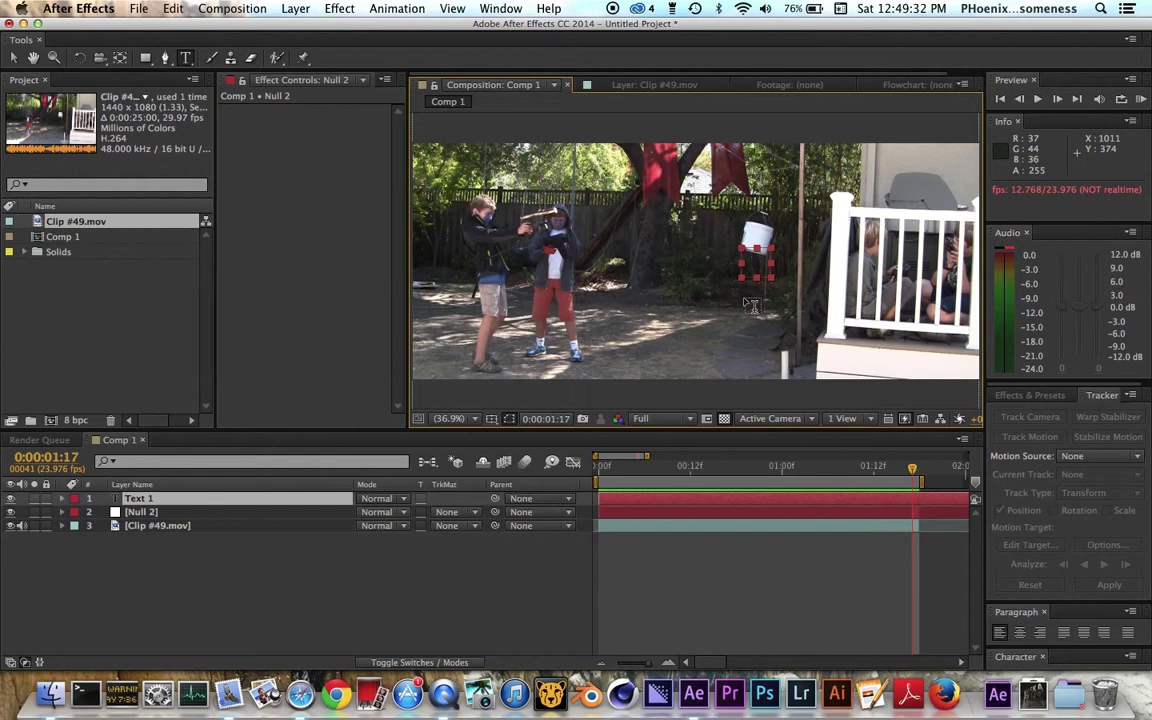
click(714, 260)
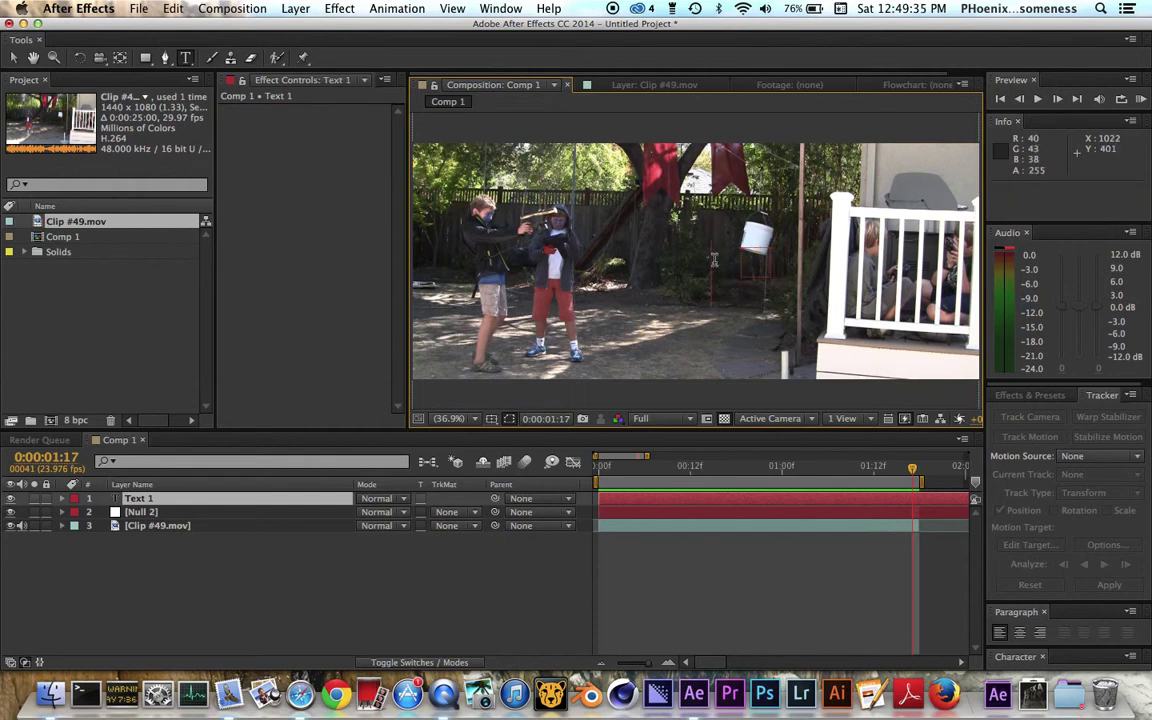
text(TExt)
mouse_move(801, 281)
mouse_down()
mouse_move(720, 283)
mouse_move(797, 281)
mouse_up()
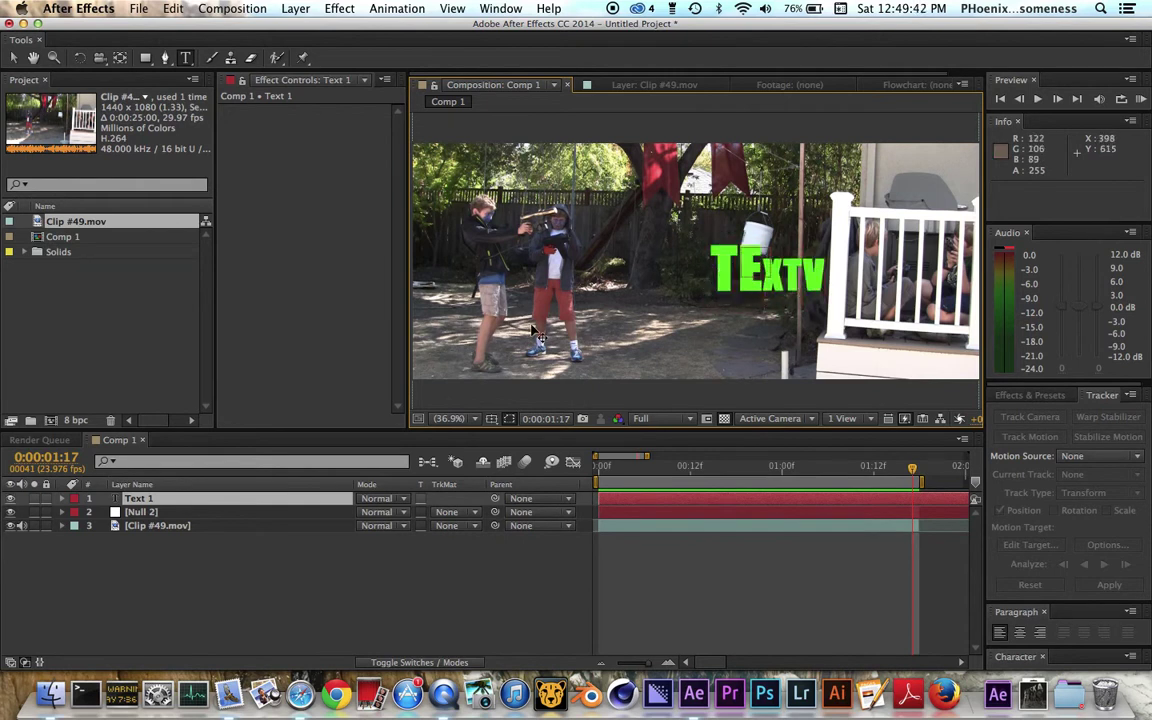
click(14, 57)
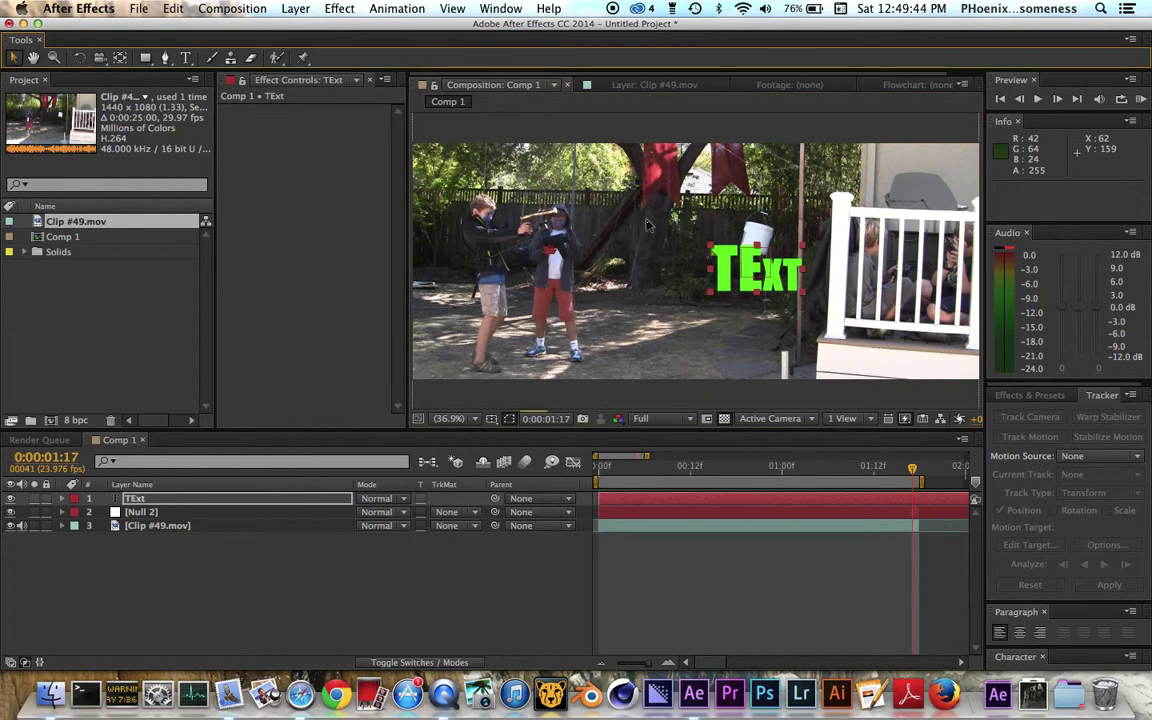
click(313, 501)
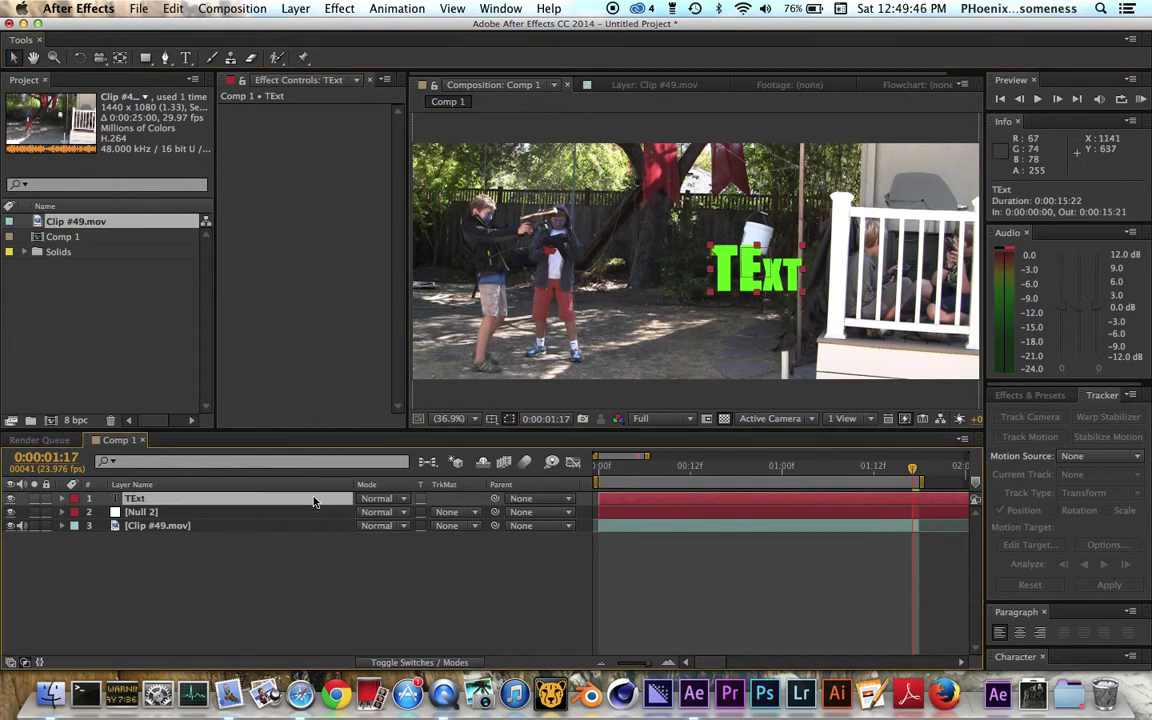
Nudge the TExt layer to position 991.5, 391.2 just below the bucket and parent it to Null 2
click(495, 499)
mouse_move(495, 499)
mouse_down()
mouse_move(165, 512)
mouse_move(507, 501)
mouse_up()
key(z)
click(744, 241)
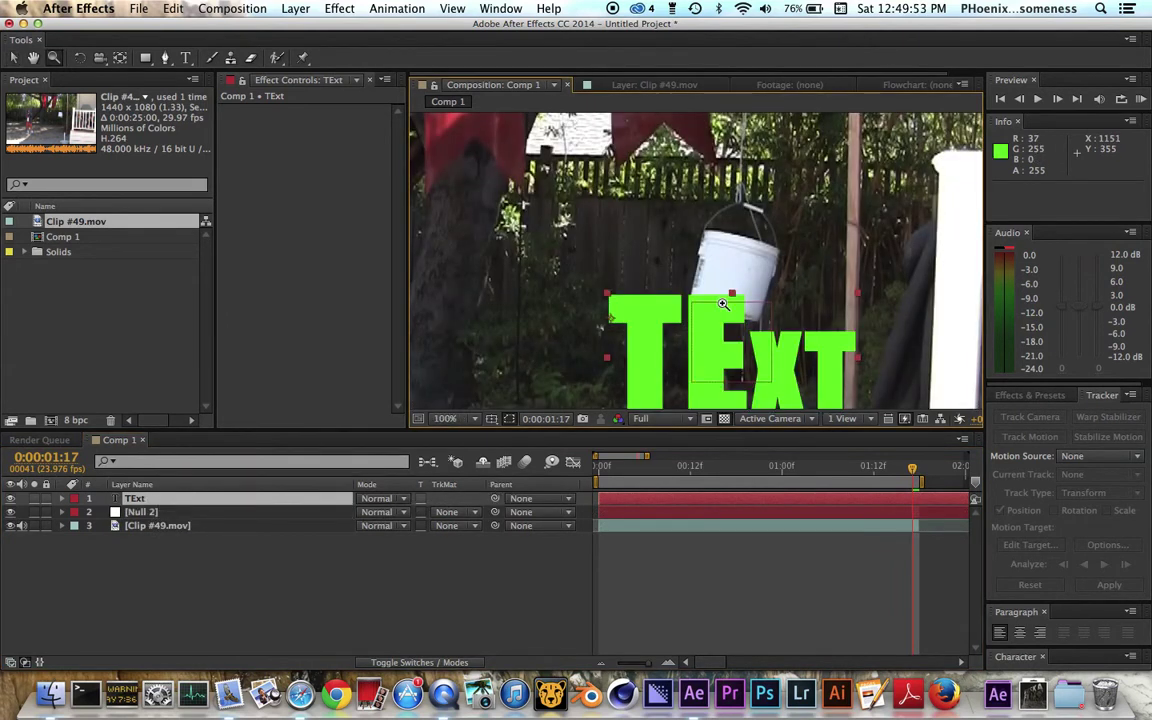
key(v)
mouse_move(708, 338)
mouse_down()
mouse_move(709, 375)
mouse_move(697, 345)
mouse_up()
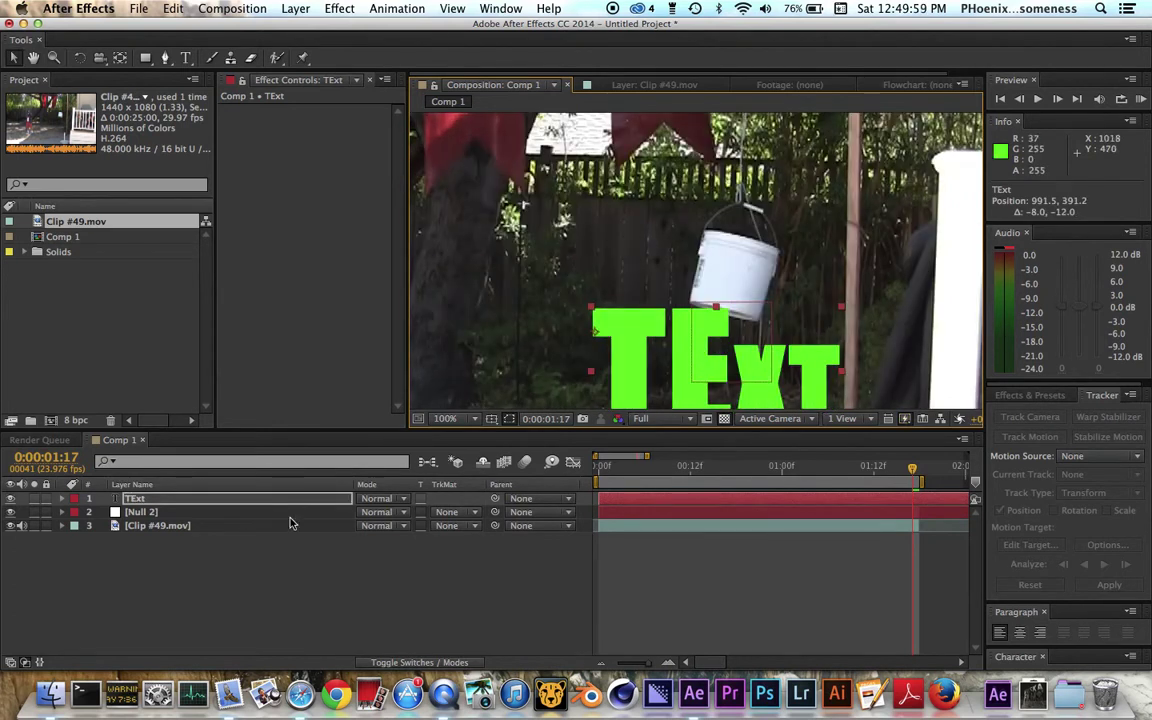
drag(494, 498, 255, 514)
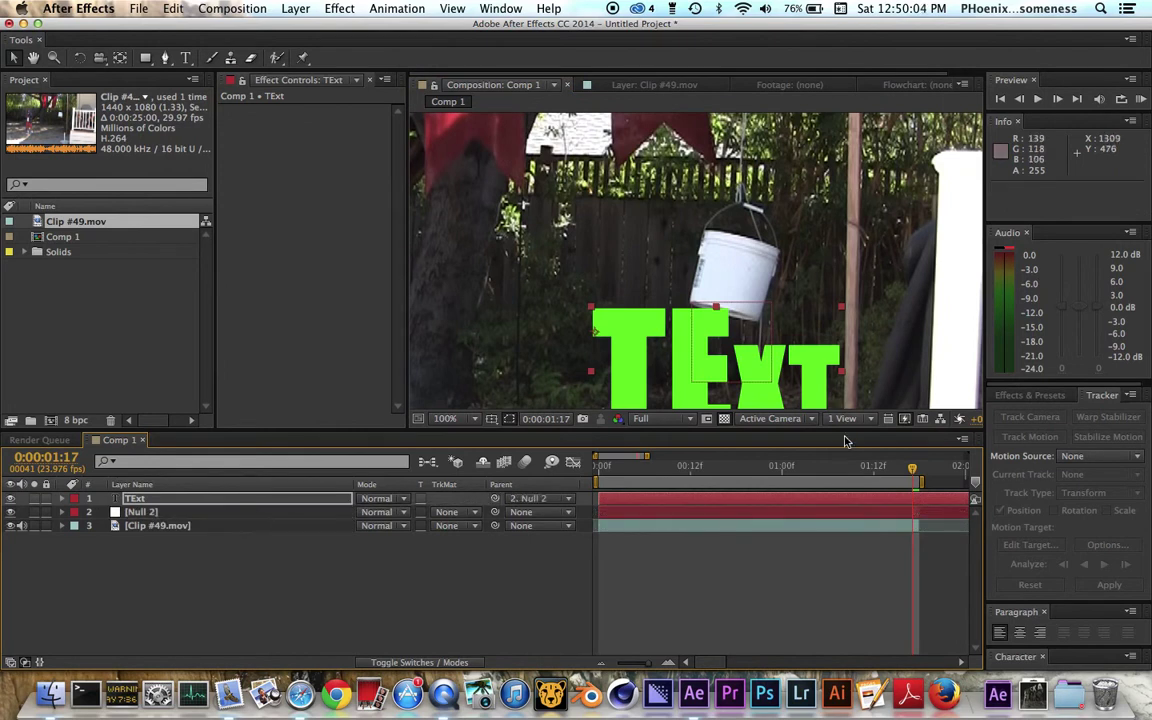
Preview Comp 1 with the parented text, then delete the TExt layer
click(1143, 100)
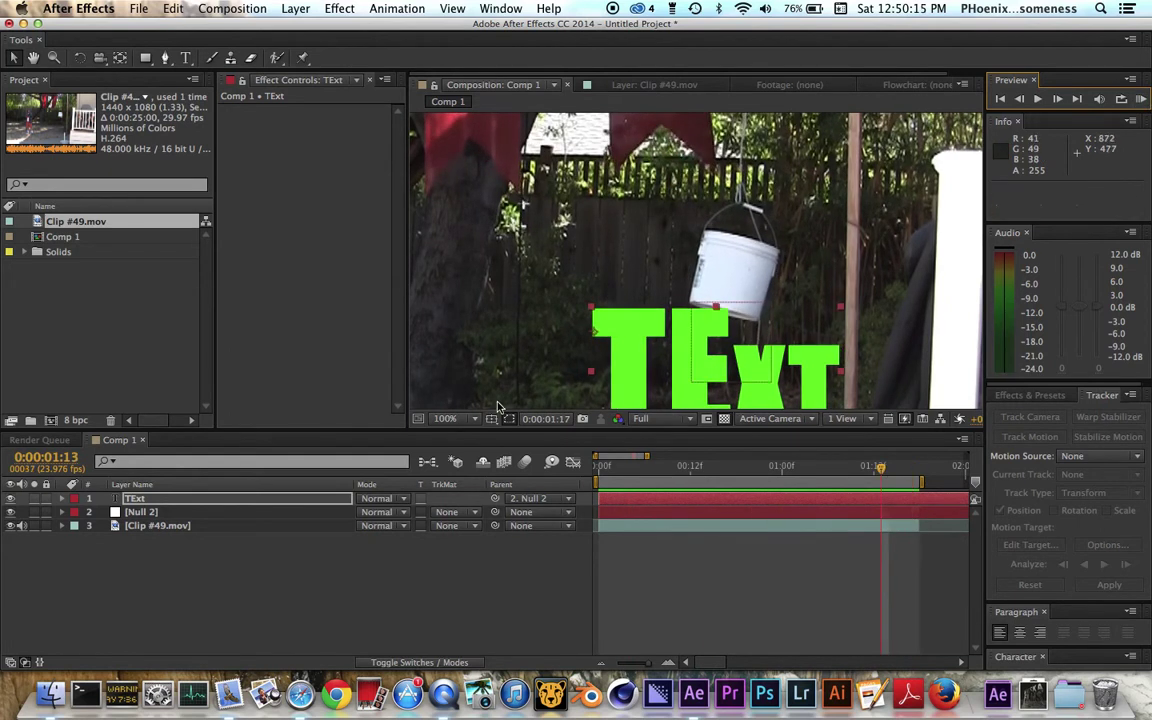
click(447, 418)
click(455, 417)
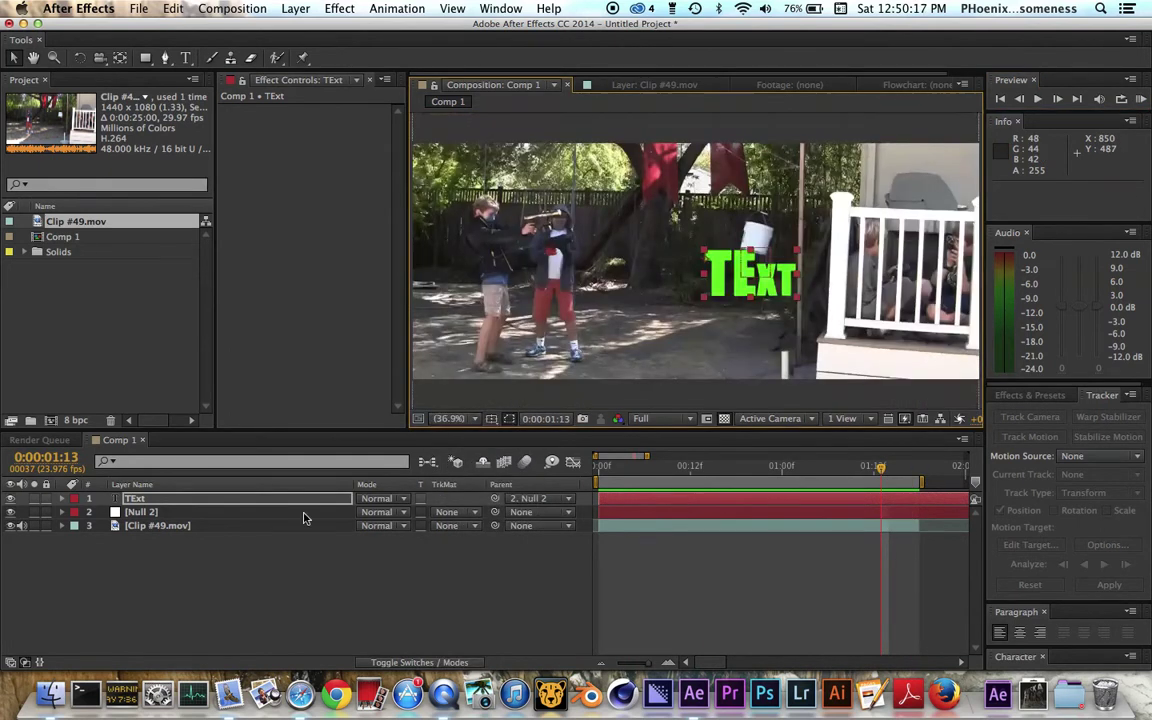
click(145, 498)
key(Delete)
Remove the Position keyframes from Null 2 and move the null away from the bucket toward the tree
click(148, 499)
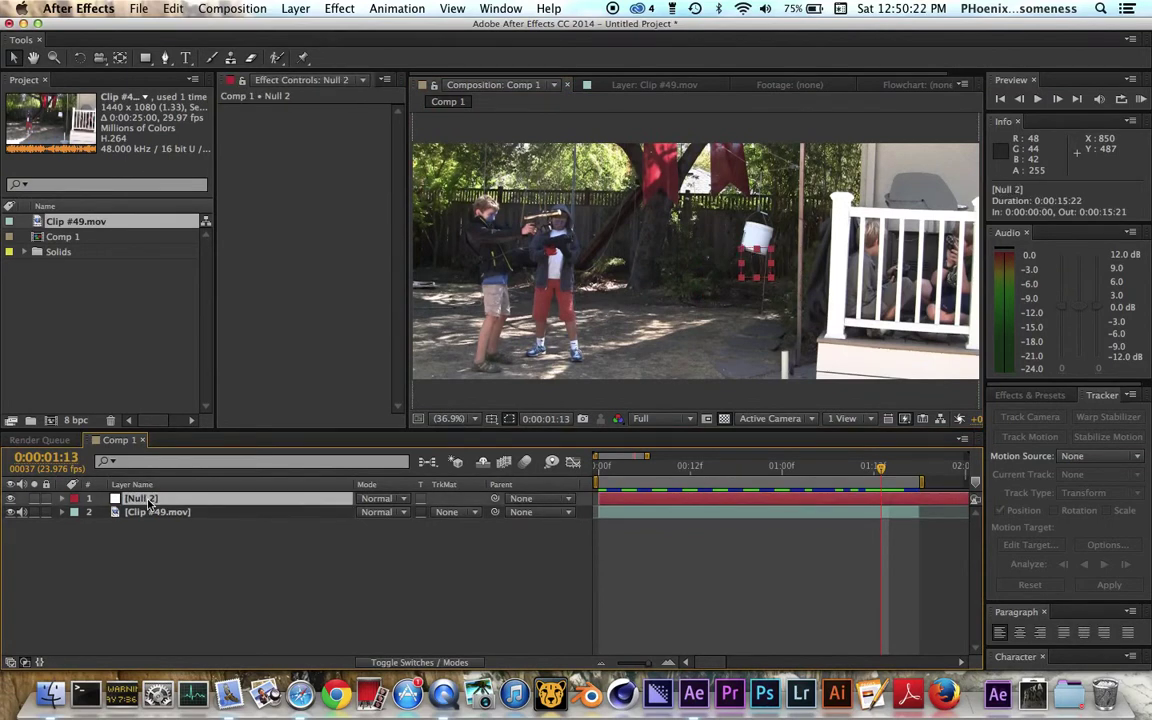
key(p)
click(105, 512)
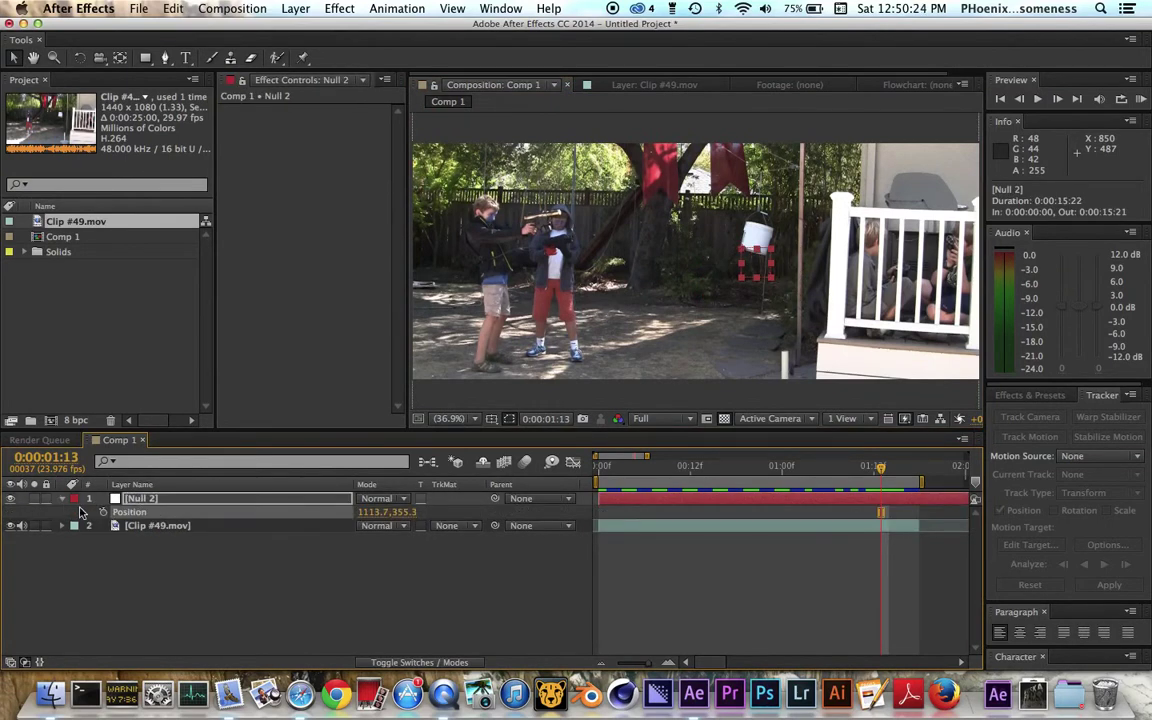
click(62, 503)
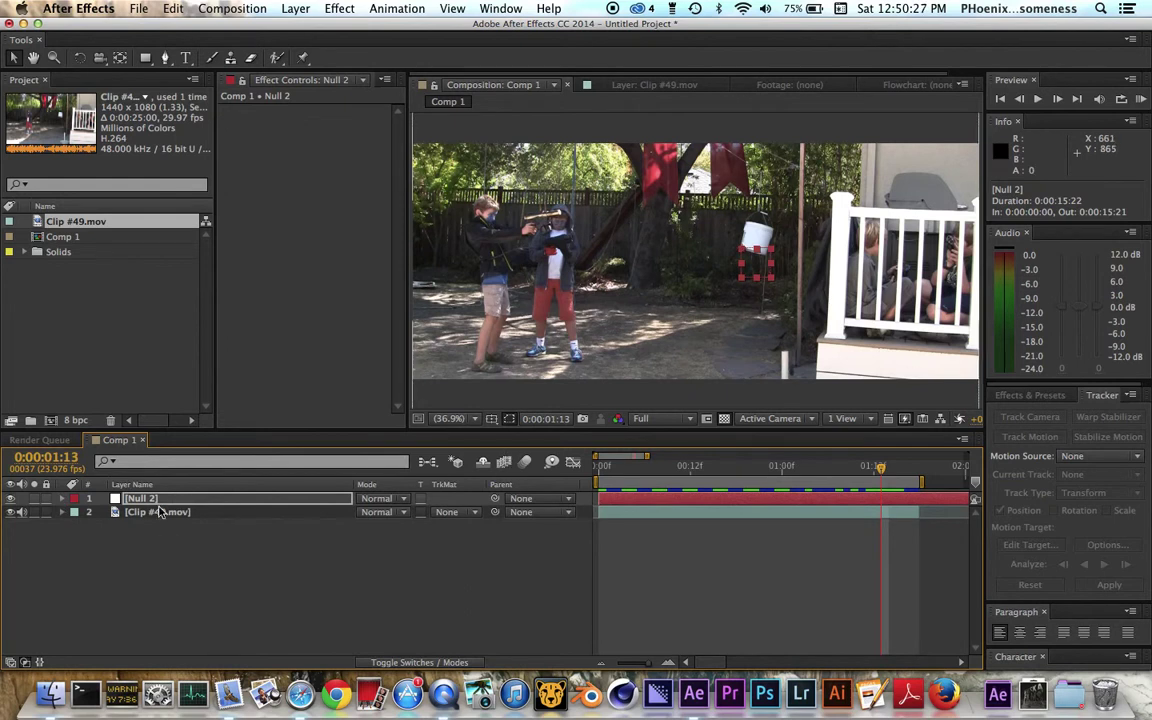
drag(756, 262, 698, 266)
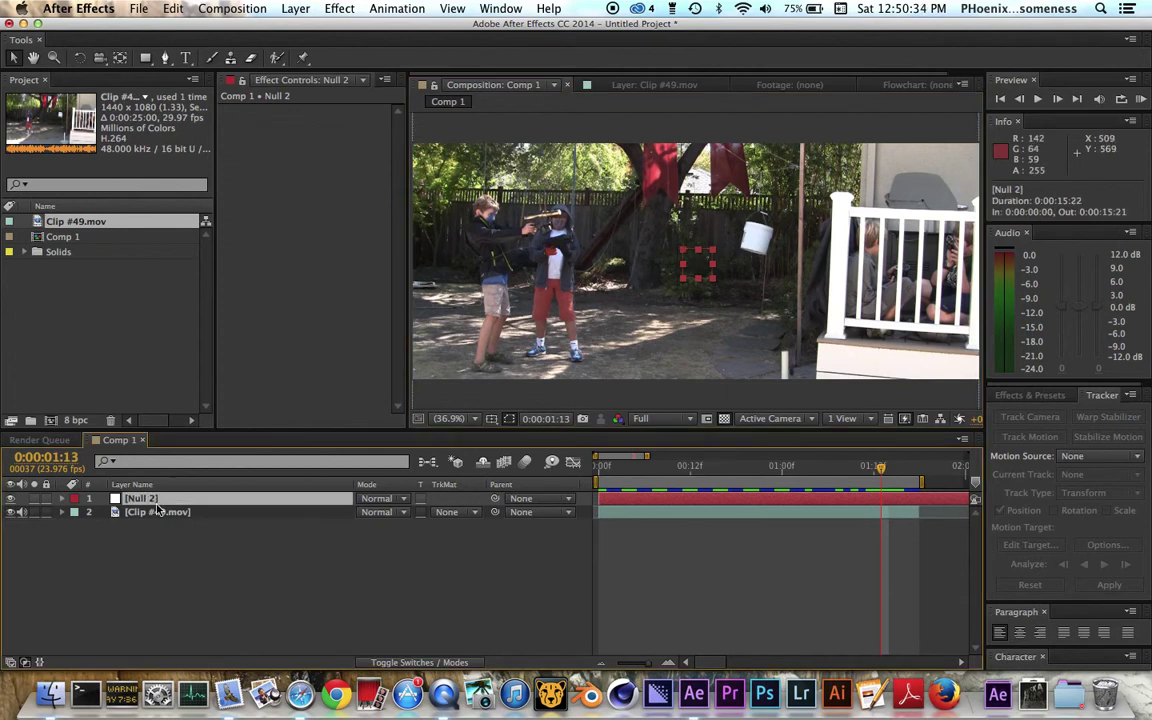
Start a new motion track on the Clip #49.mov layer and fit Track Point 1 to the bucket's lower-left corner
click(155, 511)
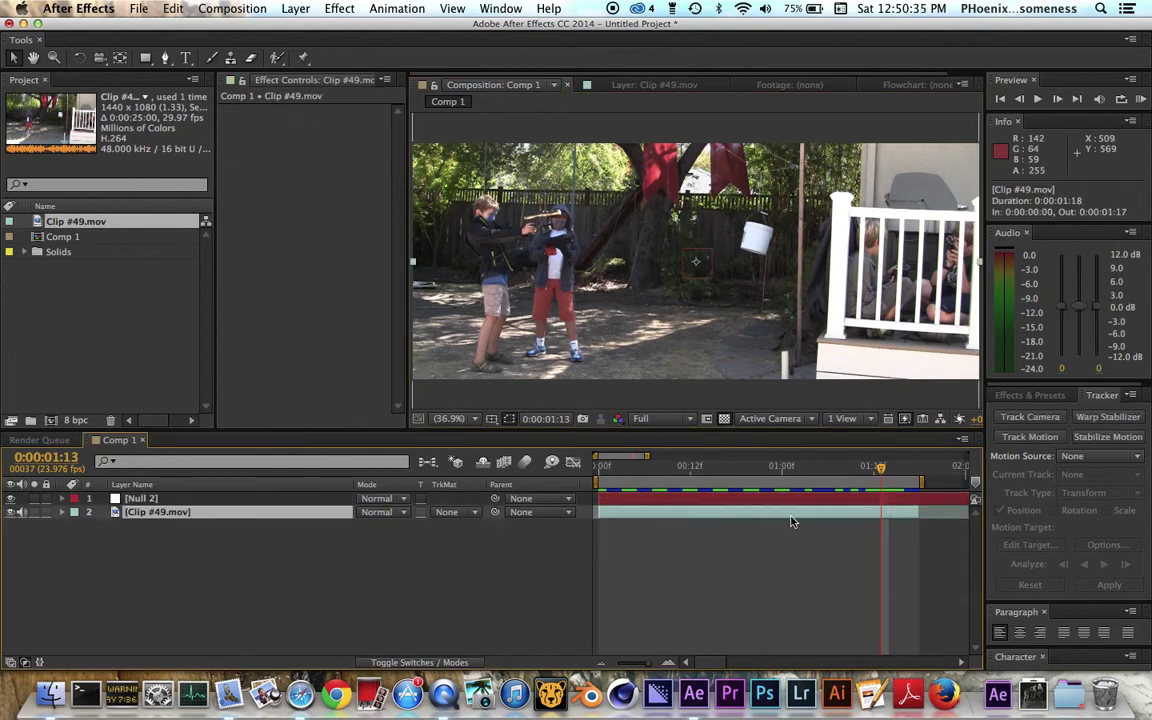
click(1038, 440)
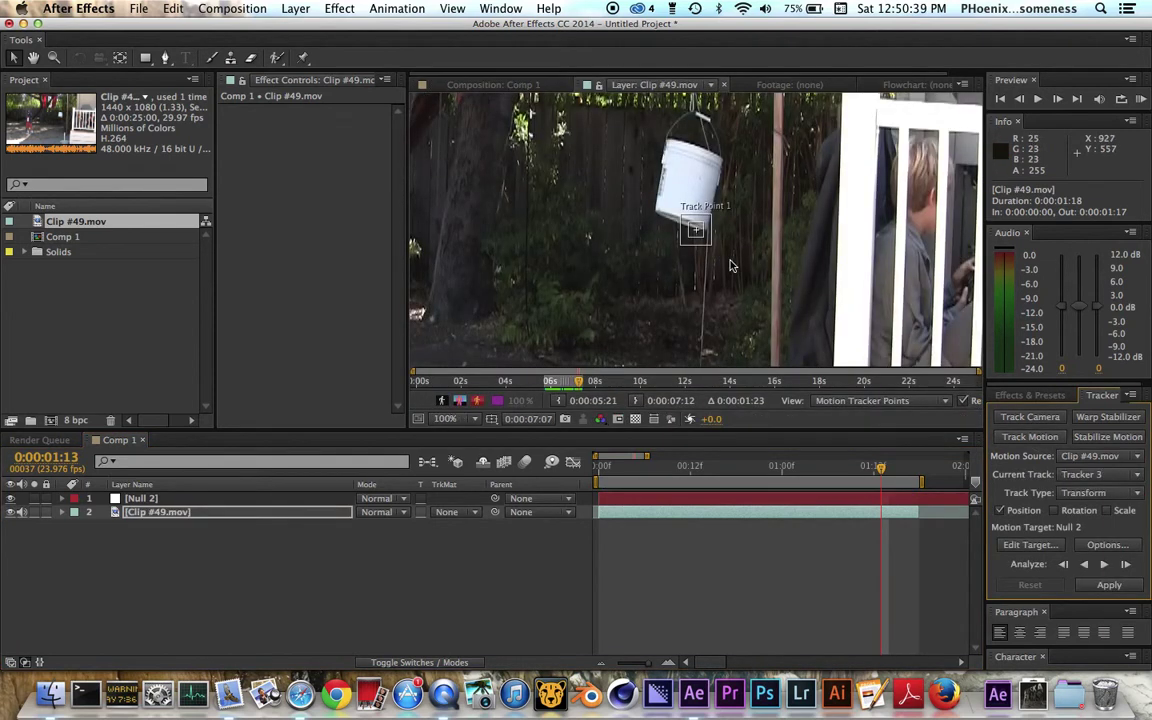
key(z)
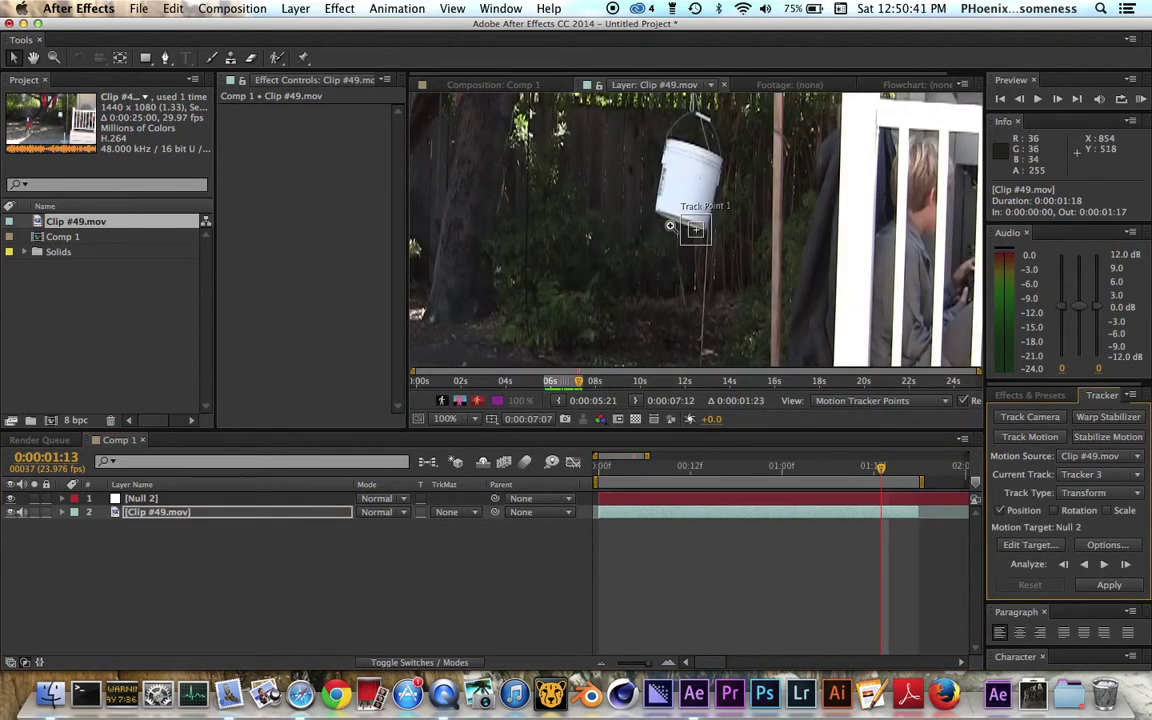
click(661, 215)
key(v)
drag(744, 255, 692, 232)
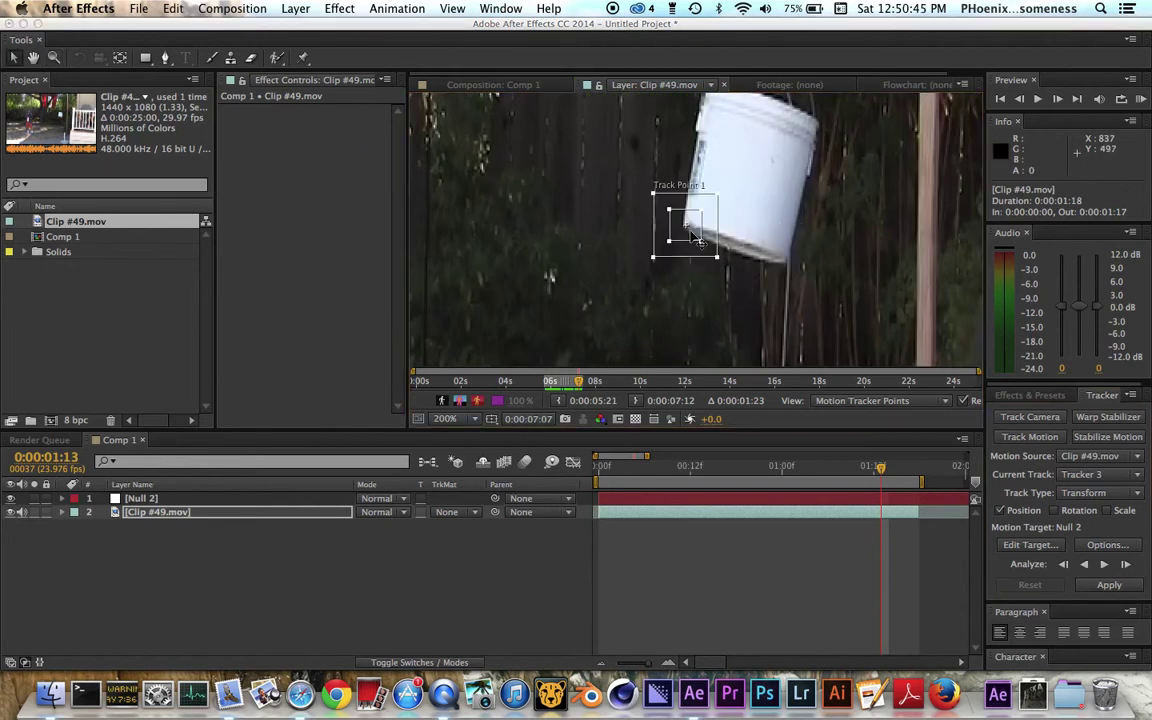
drag(701, 241, 700, 237)
Enable rotation tracking and fit Track Point 2 to the bucket's lower-right corner
click(1056, 511)
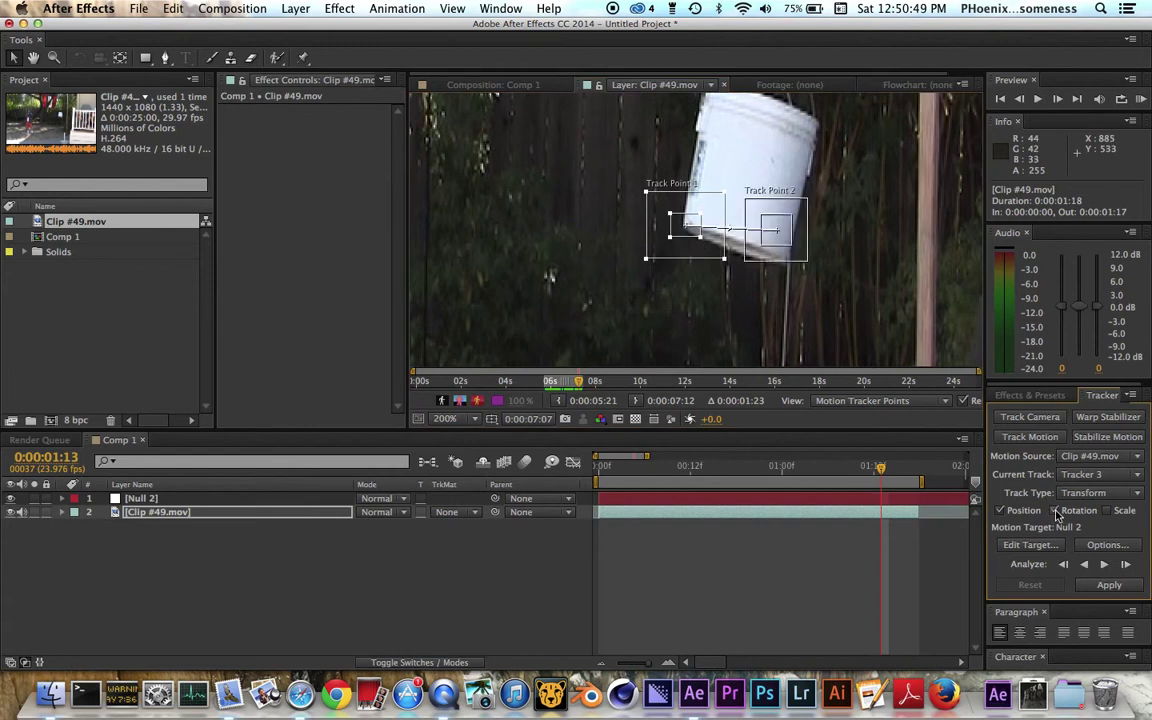
drag(785, 234, 794, 265)
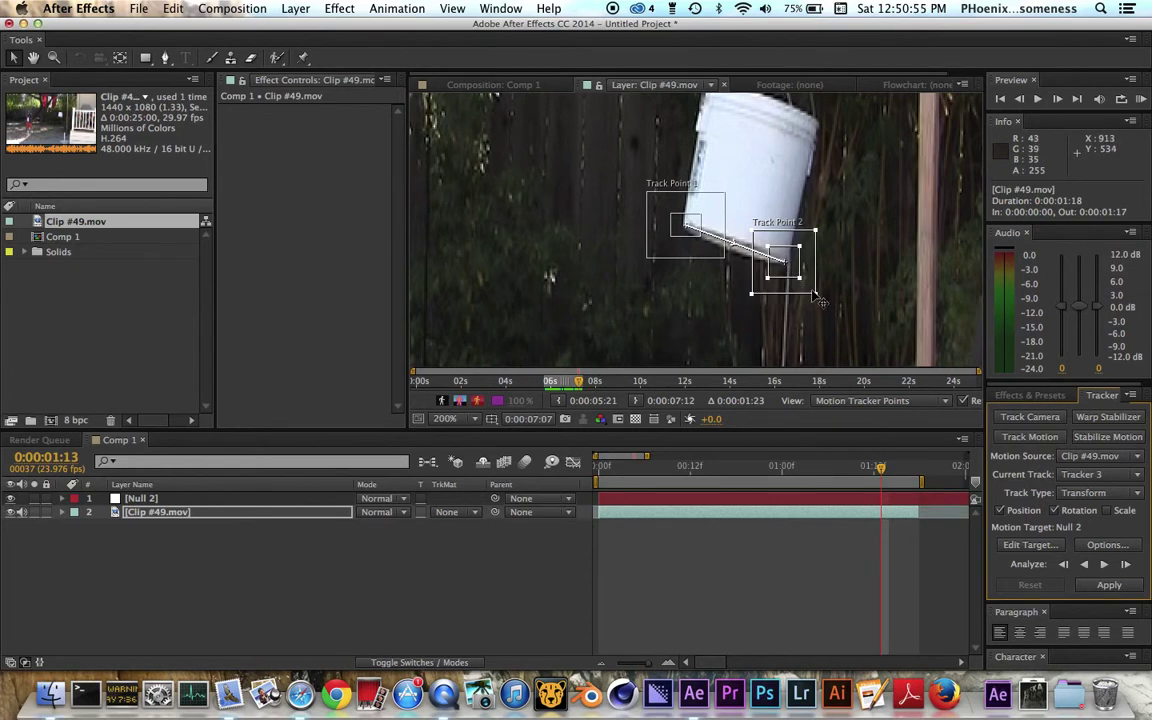
drag(800, 278, 822, 291)
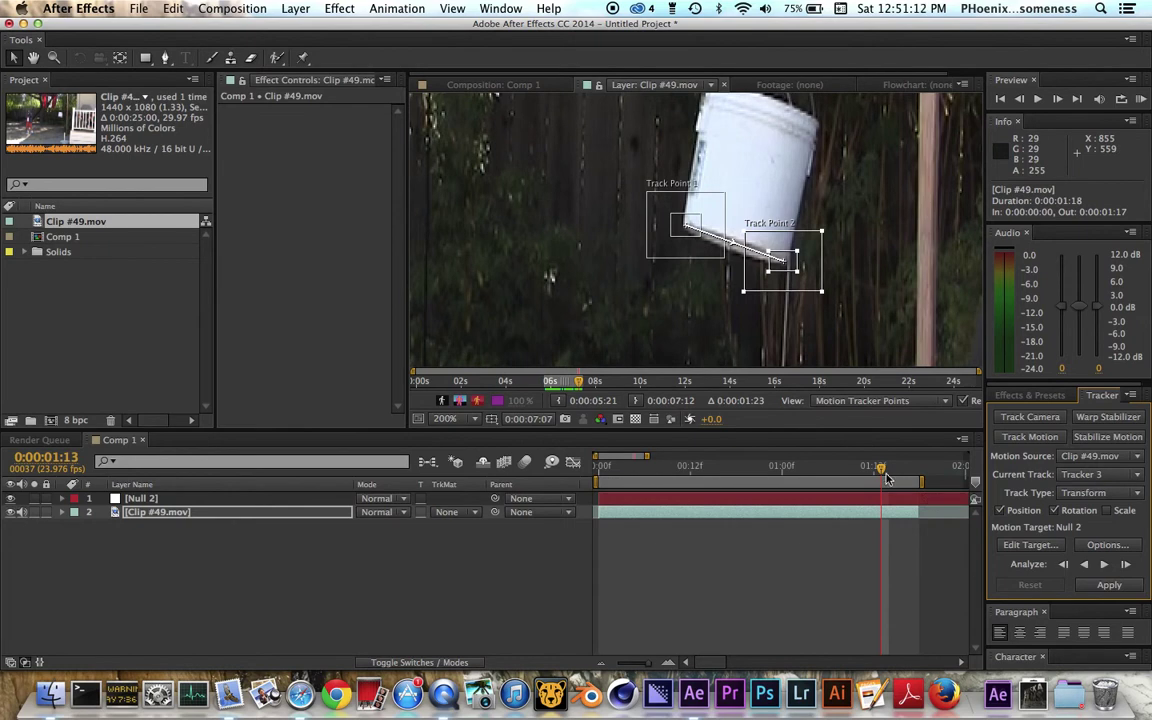
Realign both track points to the bucket's bottom corners at 0:00:00:00 and analyze the motion forward past the clip's end
drag(880, 471, 398, 476)
drag(690, 232, 695, 236)
drag(772, 276, 777, 278)
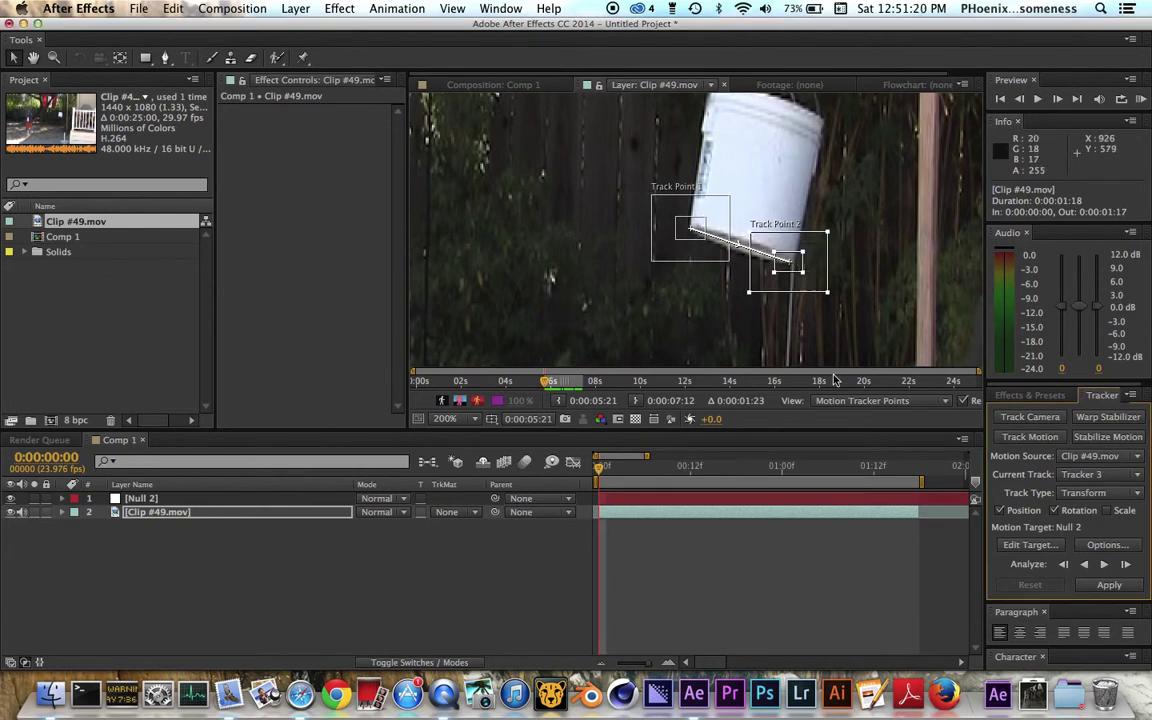
click(1103, 565)
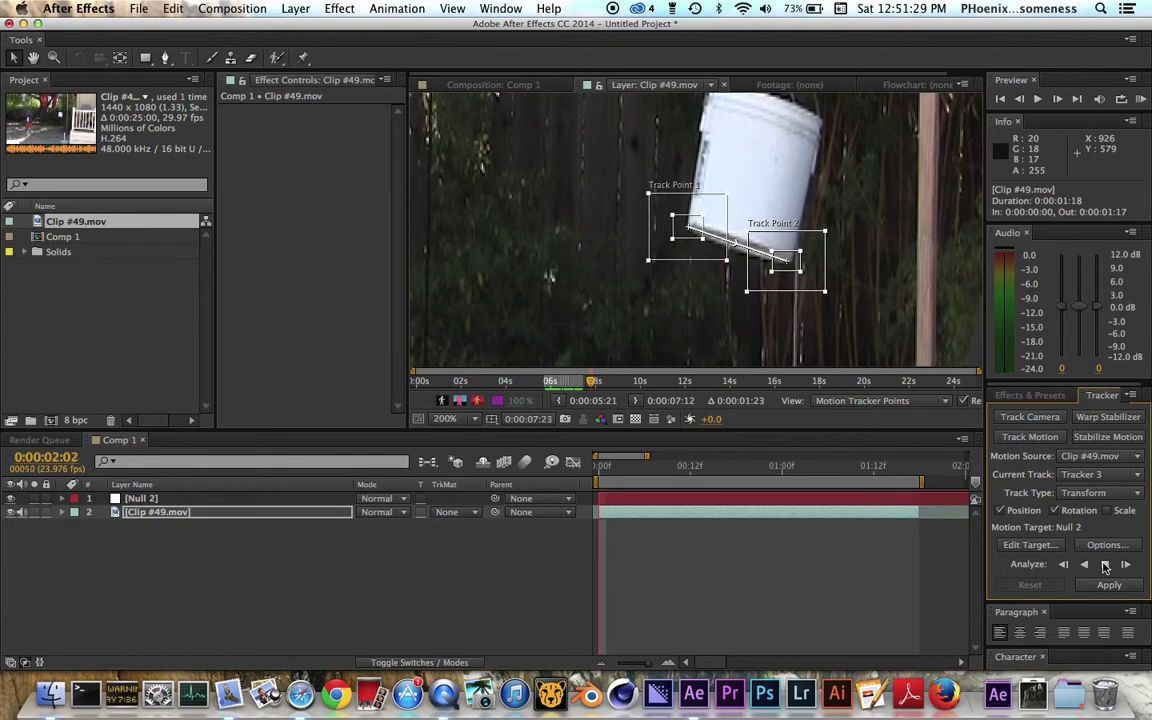
click(1105, 566)
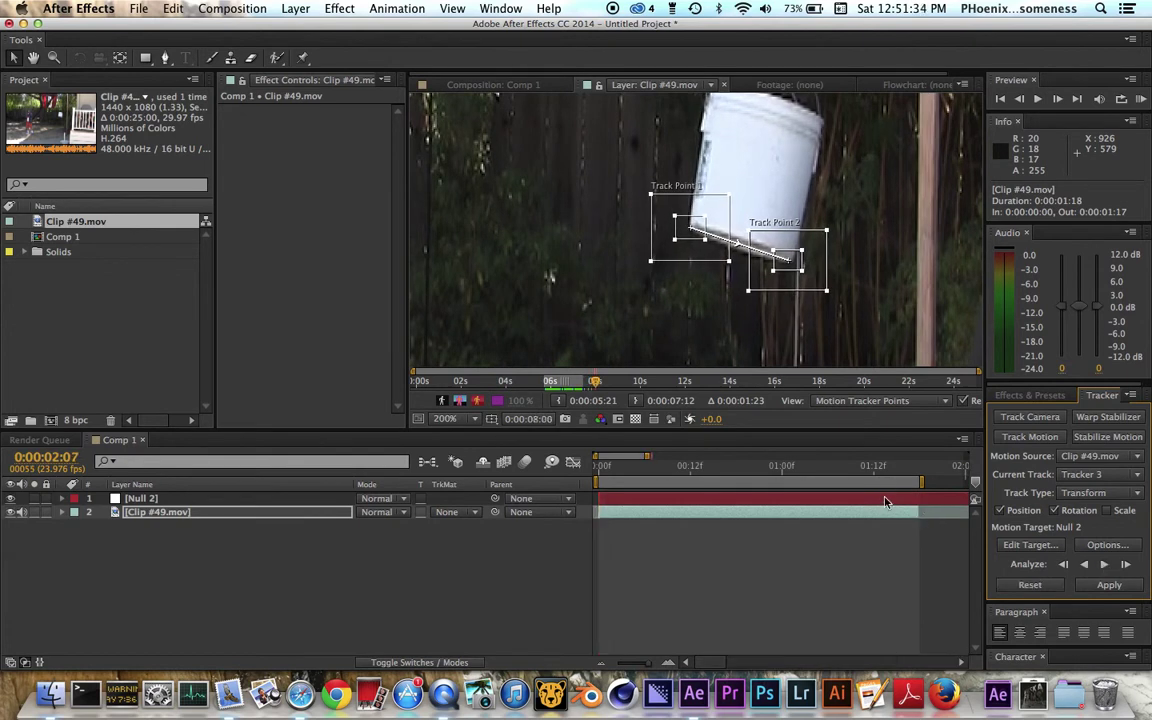
Keep Null 2 as the motion target, apply the position and rotation tracking data to it, and collapse the layer properties
click(1044, 548)
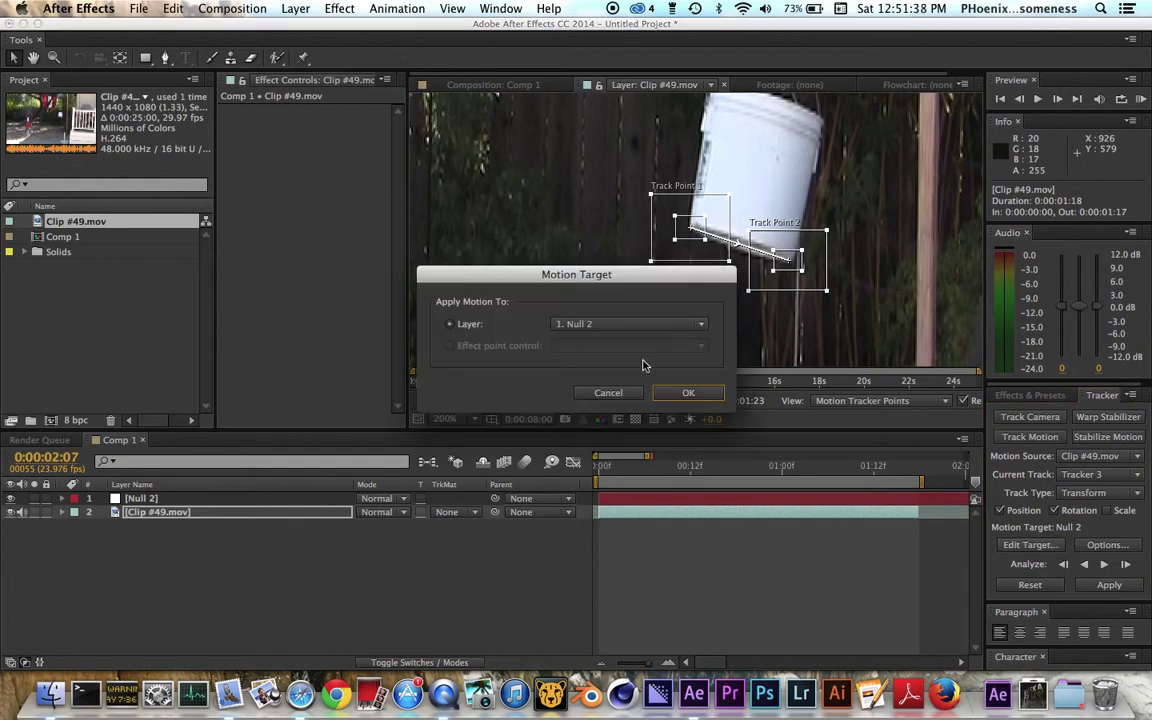
click(684, 392)
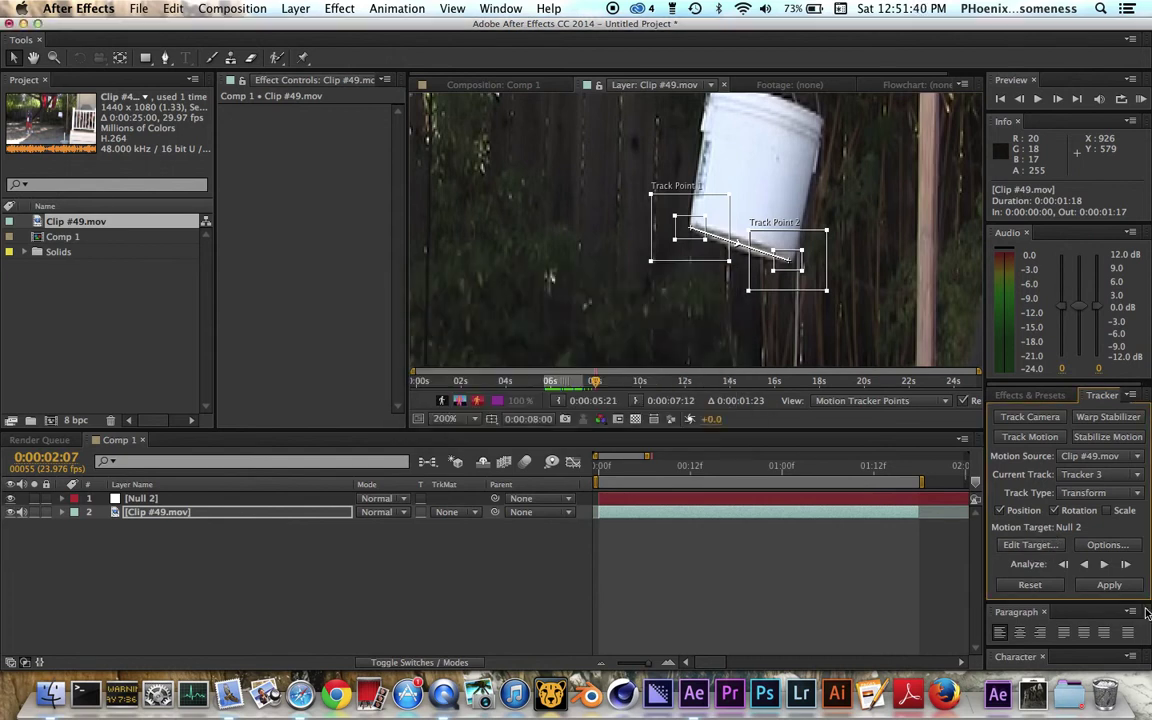
click(1109, 585)
click(645, 366)
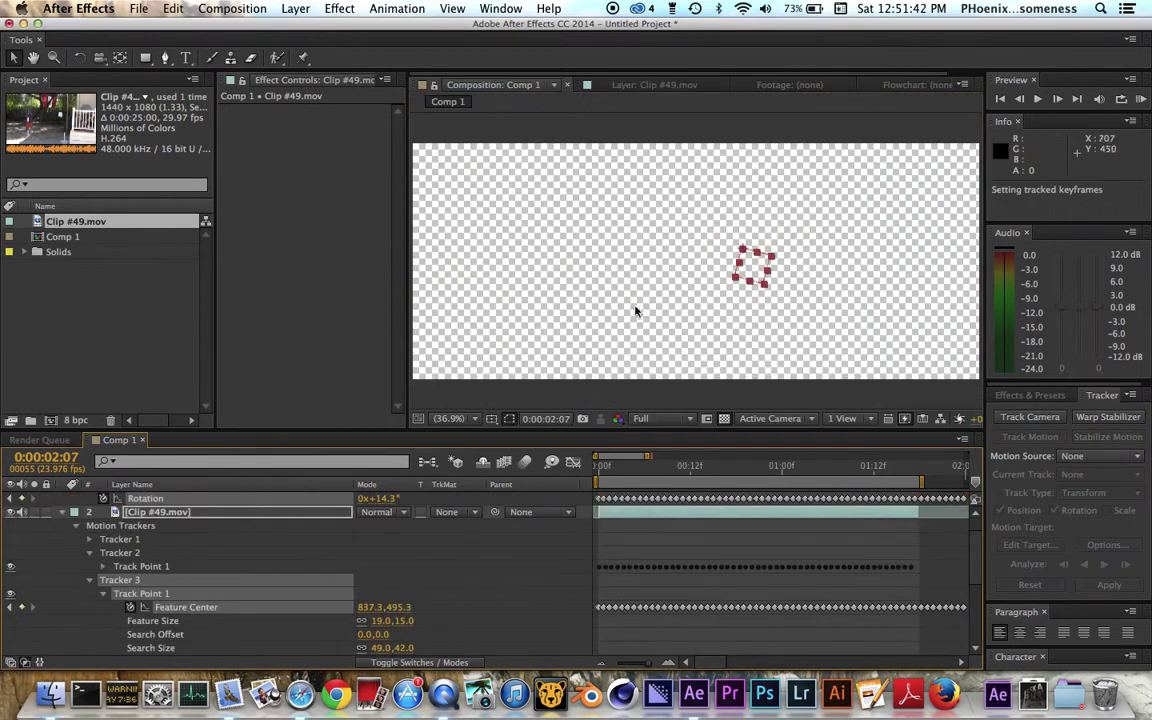
click(63, 514)
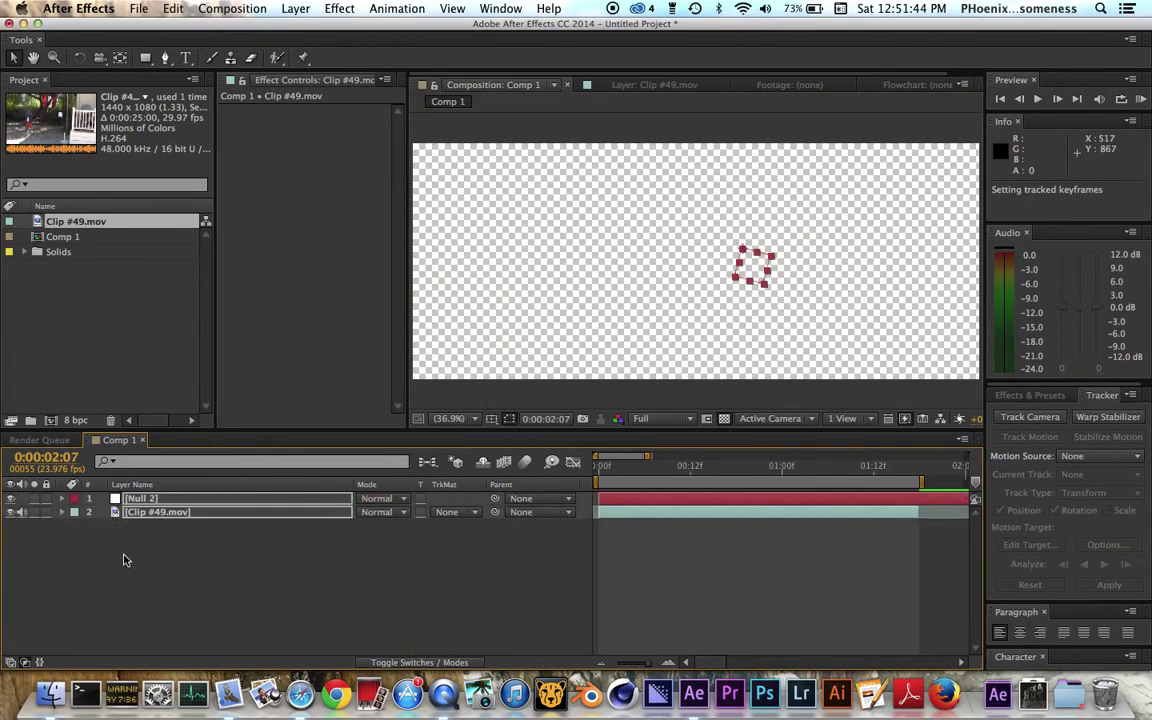
click(125, 560)
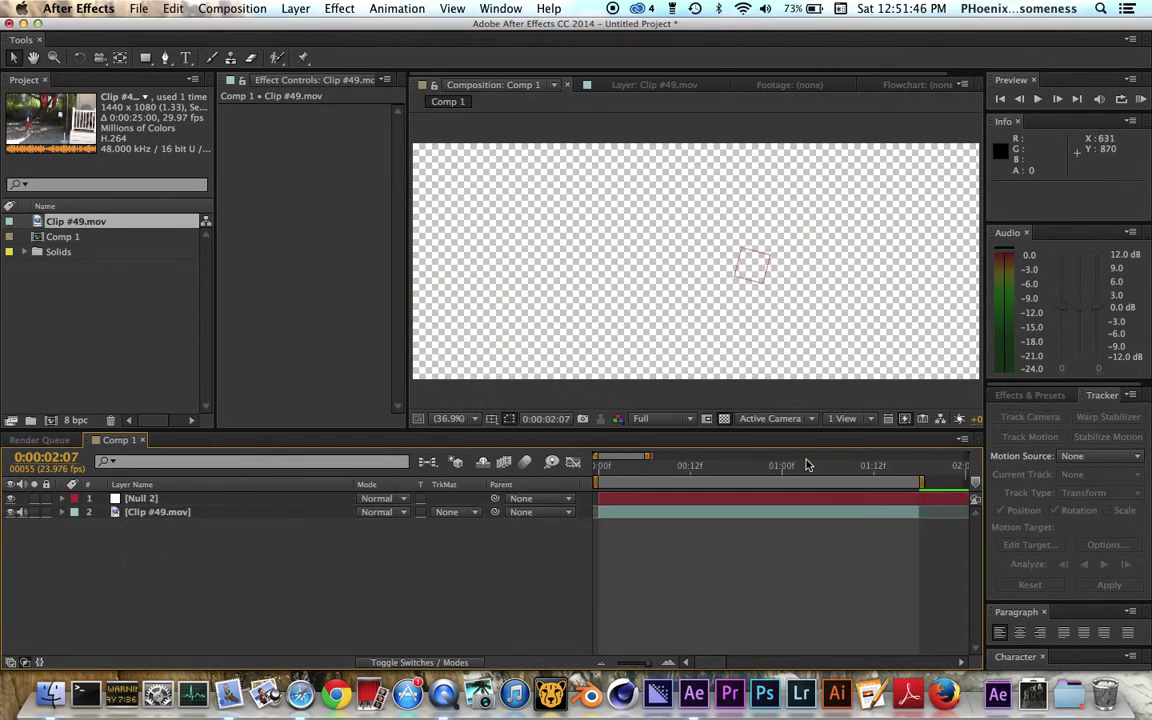
Scrub through Comp 1 to check how the null follows the bucket, ending at 0:00:00:00
scroll(785, 529, right, 6)
scroll(785, 527, left, 2)
drag(825, 471, 660, 467)
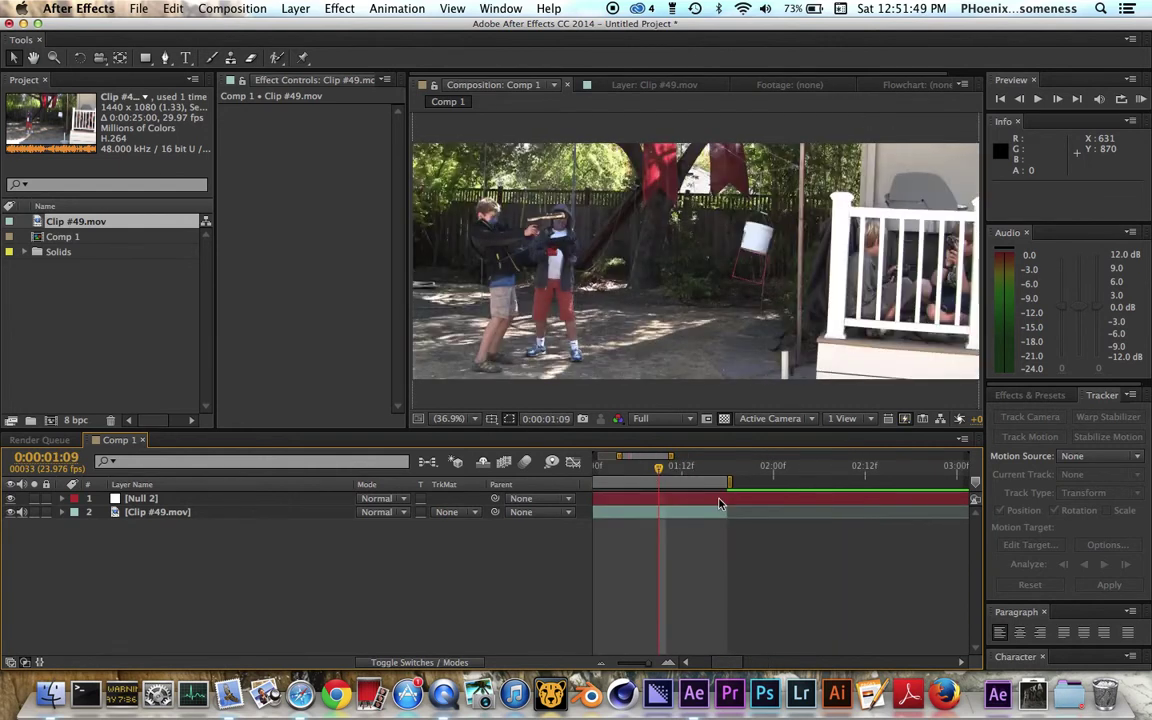
scroll(718, 503, left, 4)
drag(845, 467, 599, 470)
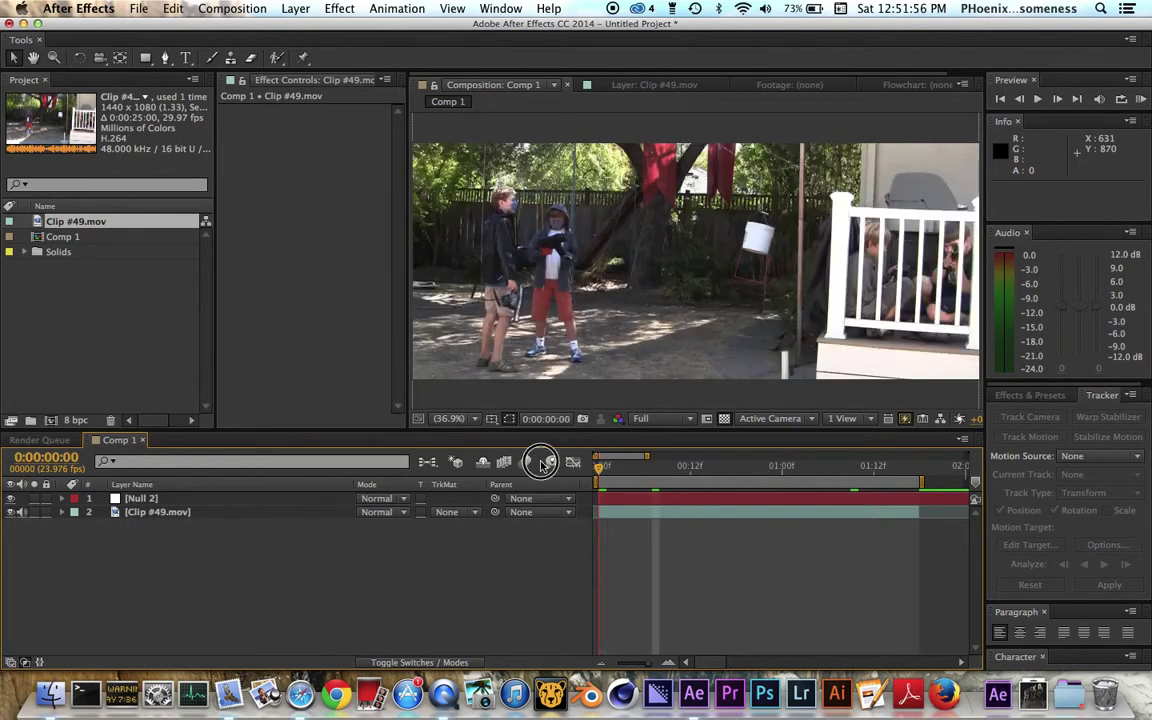
Create an orange solid layer of 1920 × 800 px above Null 2
click(101, 498)
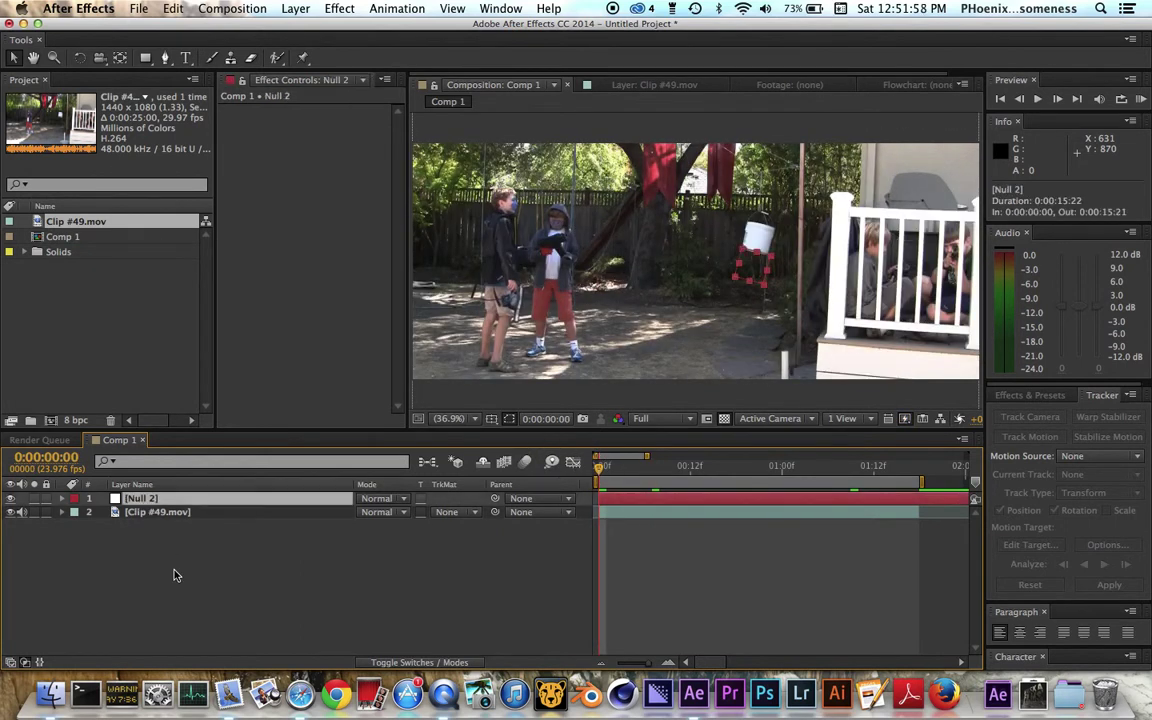
right_click(173, 574)
mouse_move(215, 504)
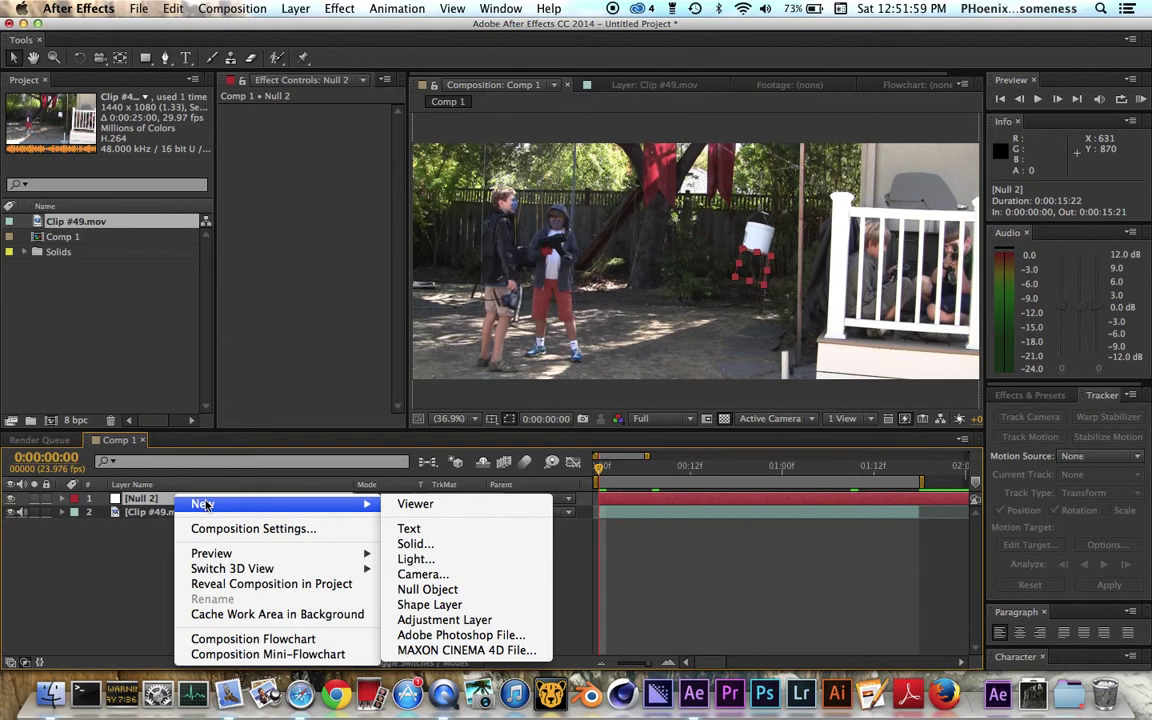
click(453, 546)
click(296, 8)
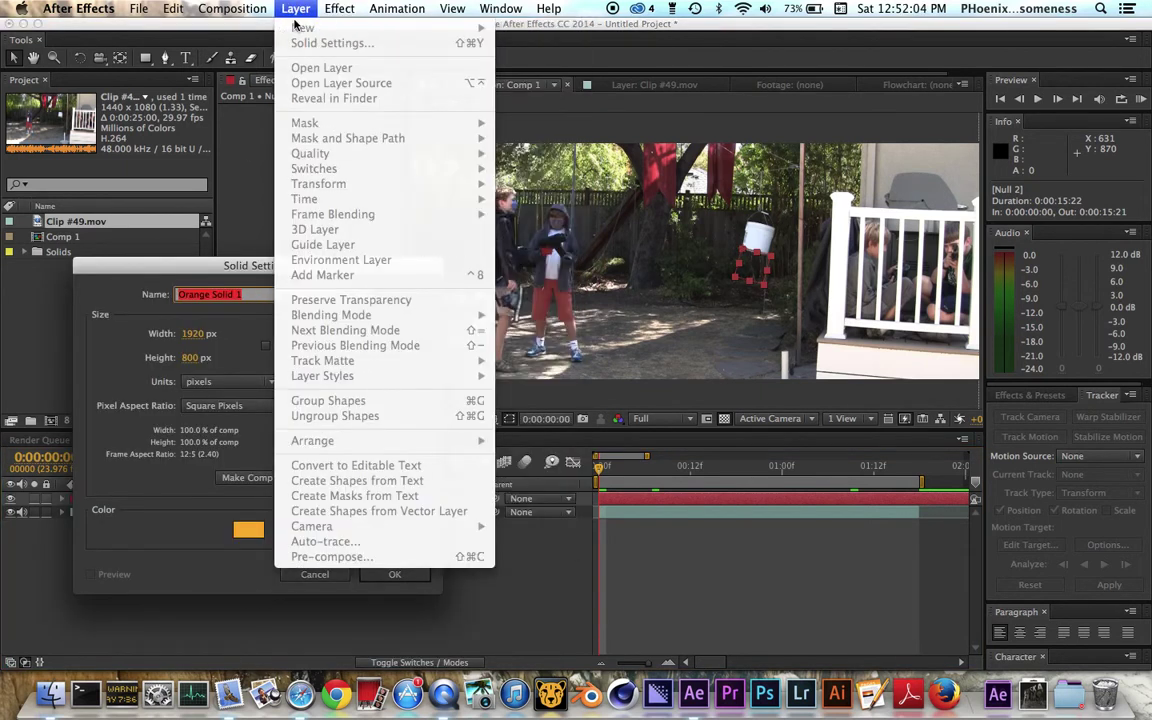
click(235, 168)
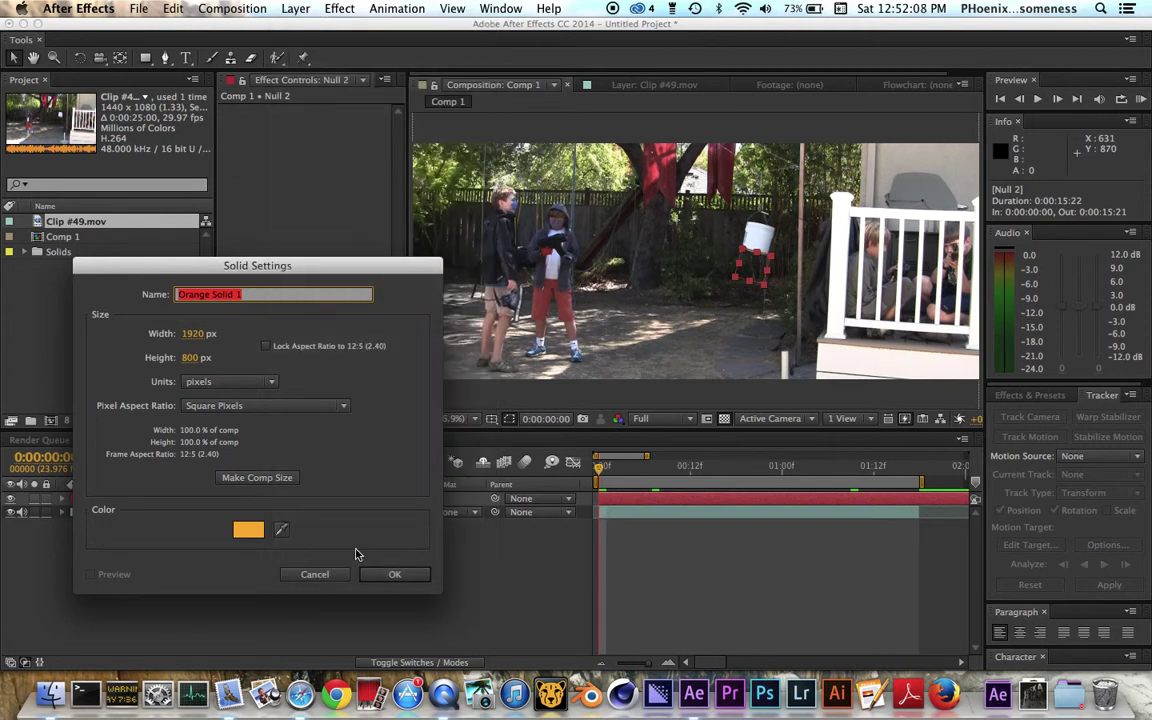
click(398, 574)
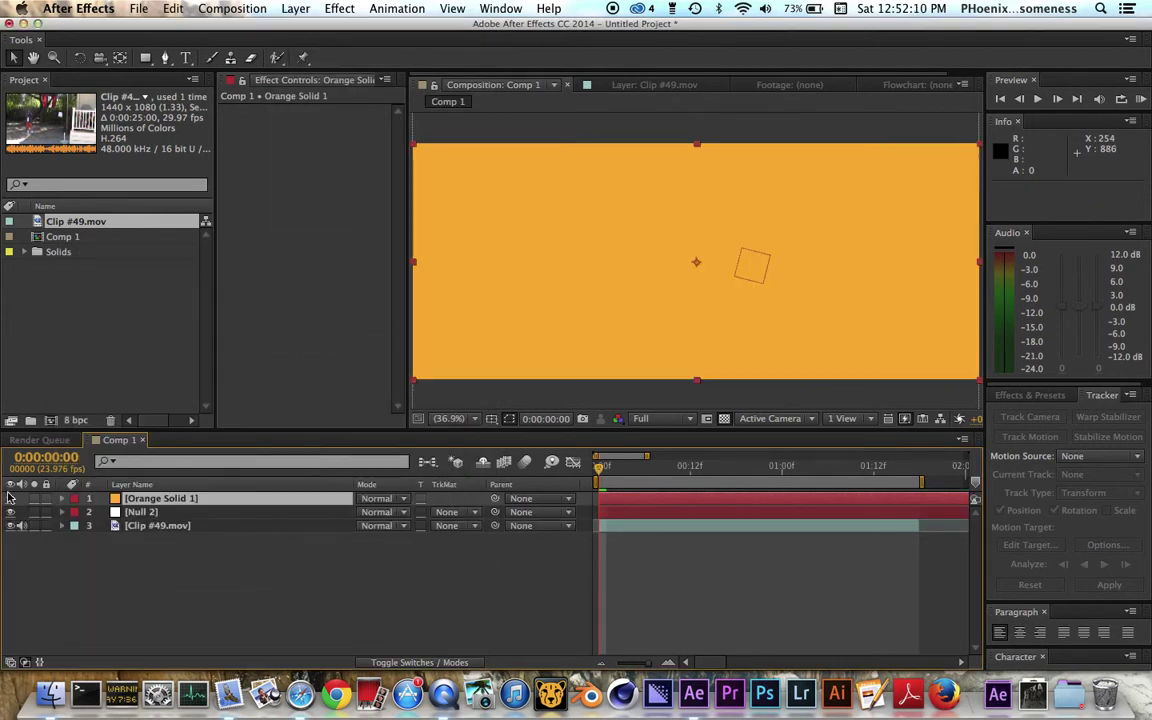
Scale the orange solid down to 10% and move it to the bottom of the bucket
drag(414, 144, 648, 257)
key(z)
click(758, 272)
click(672, 238)
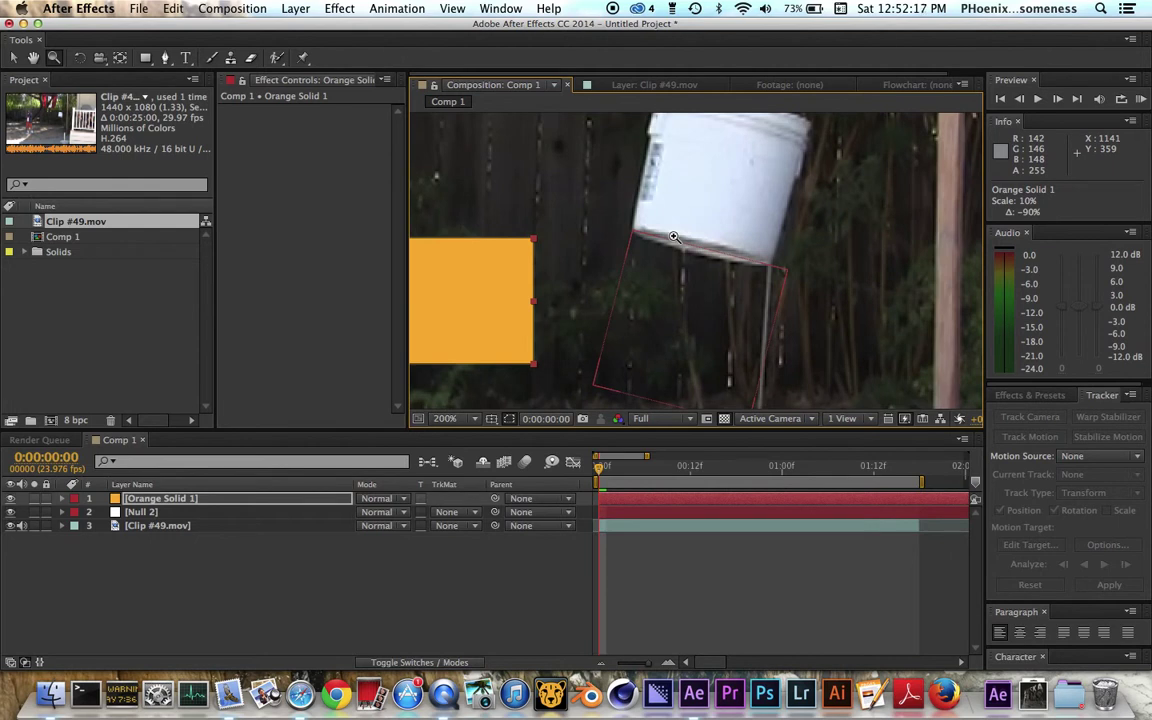
key(v)
drag(458, 293, 748, 306)
Tilt and flatten the orange solid into a thin bar along the bucket's bottom edge at position 1143.5, 384.5
key(w)
key(v)
drag(527, 190, 527, 232)
drag(707, 314, 728, 298)
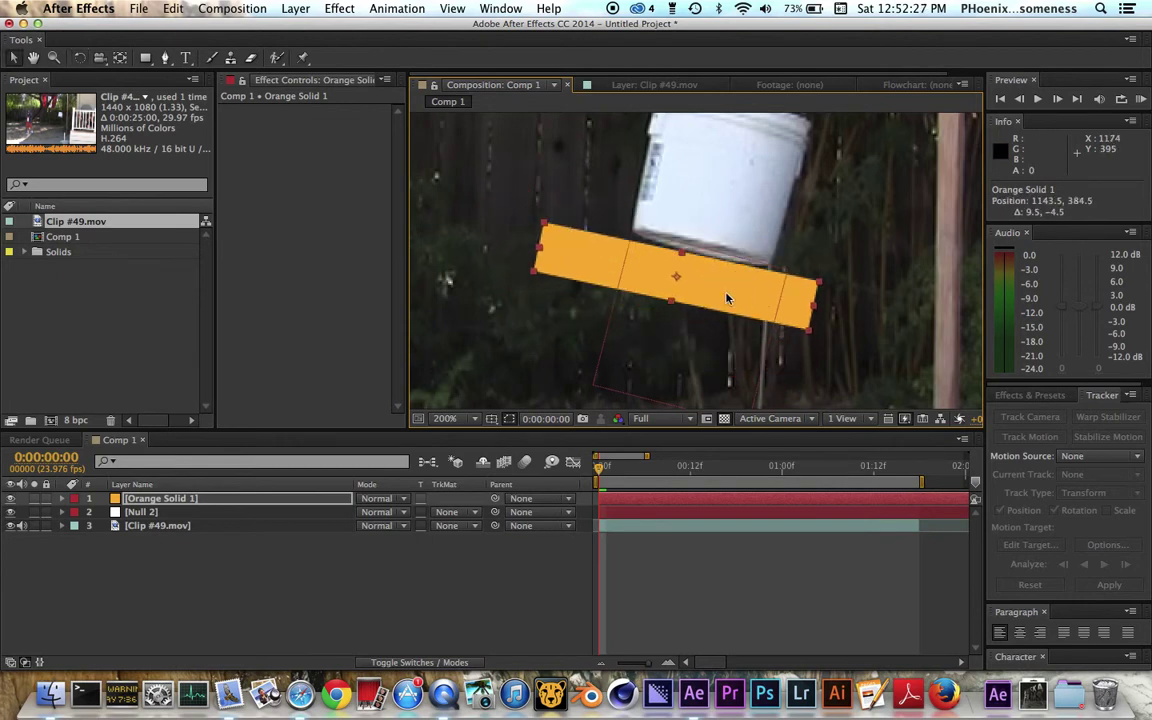
Lengthen the orange bar well past both sides of the bucket and set its rotation to 13.3°
drag(812, 310, 961, 338)
key(w)
drag(820, 301, 828, 315)
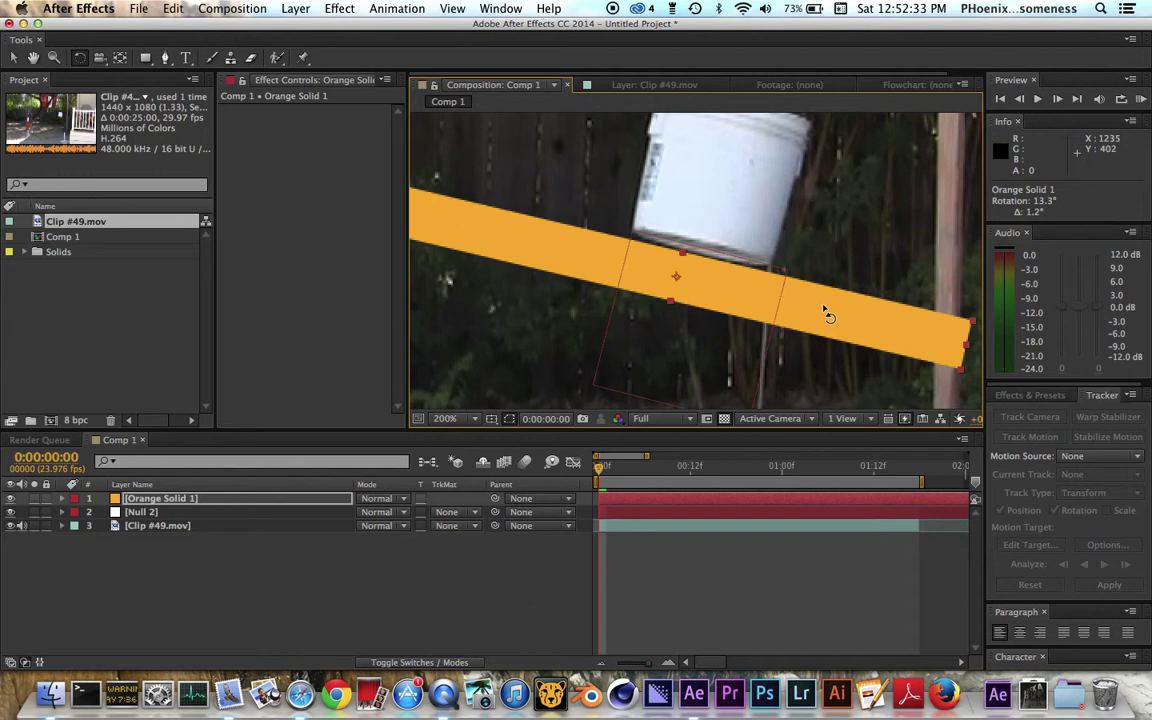
key(v)
click(441, 418)
click(444, 417)
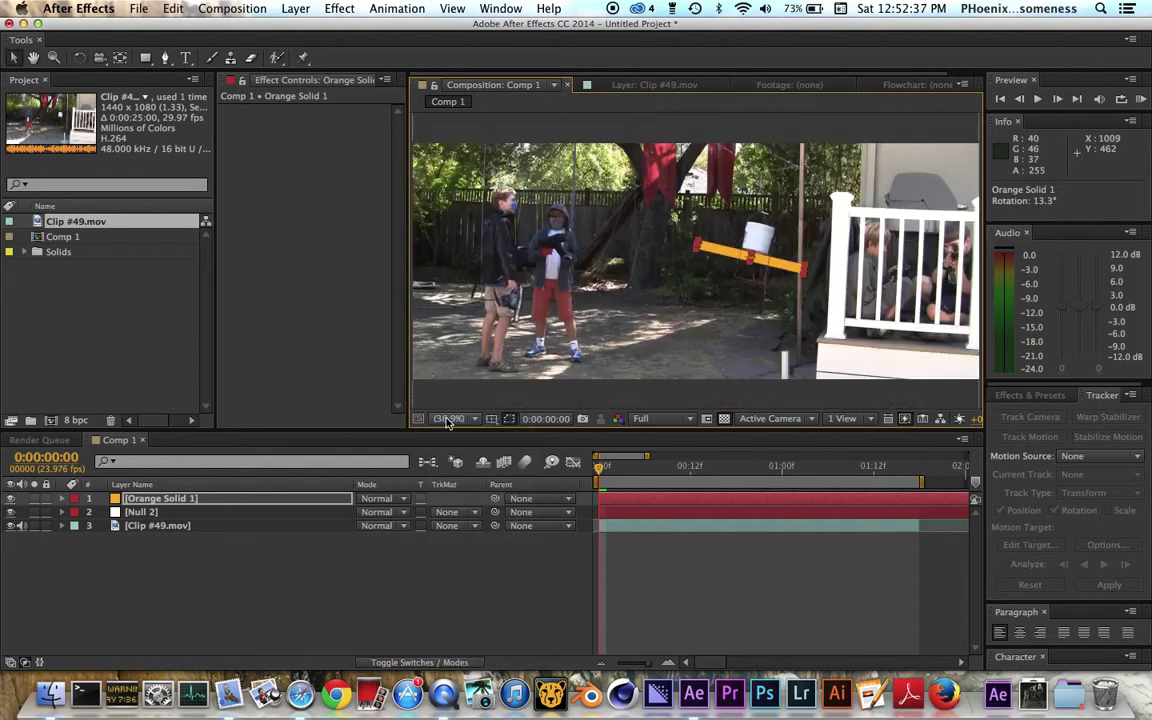
Parent the orange solid layer to Null 2 and preview the composition to check that the bar follows the bucket
drag(494, 498, 184, 518)
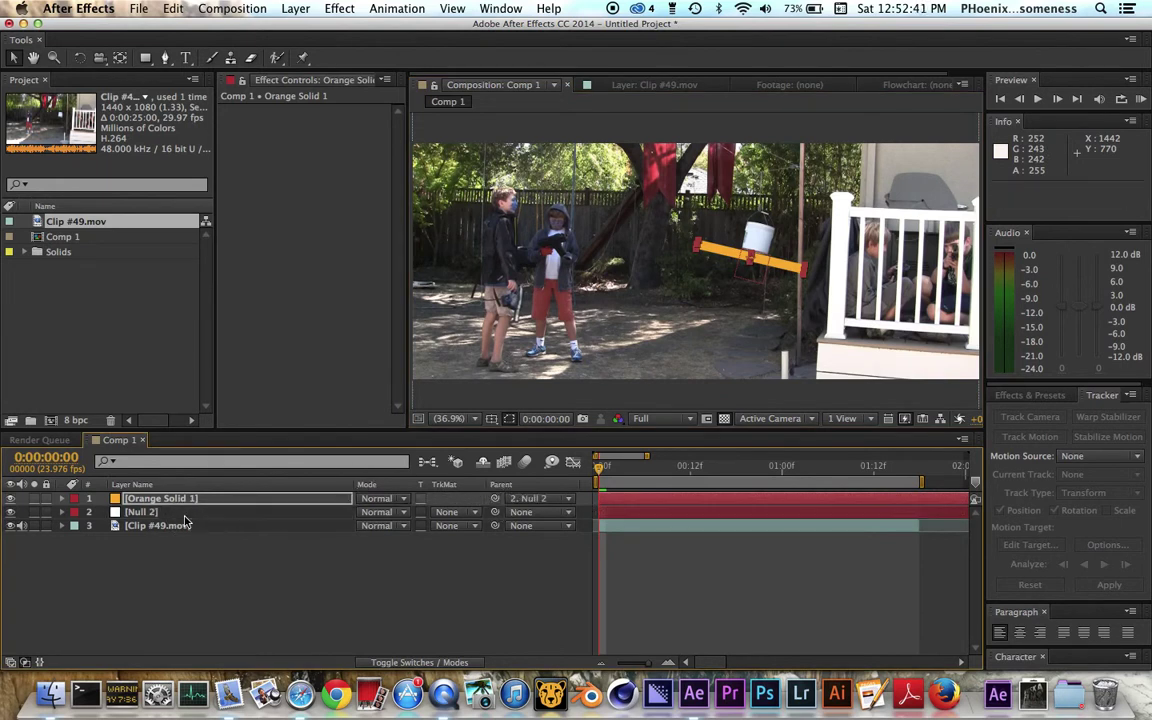
click(1141, 99)
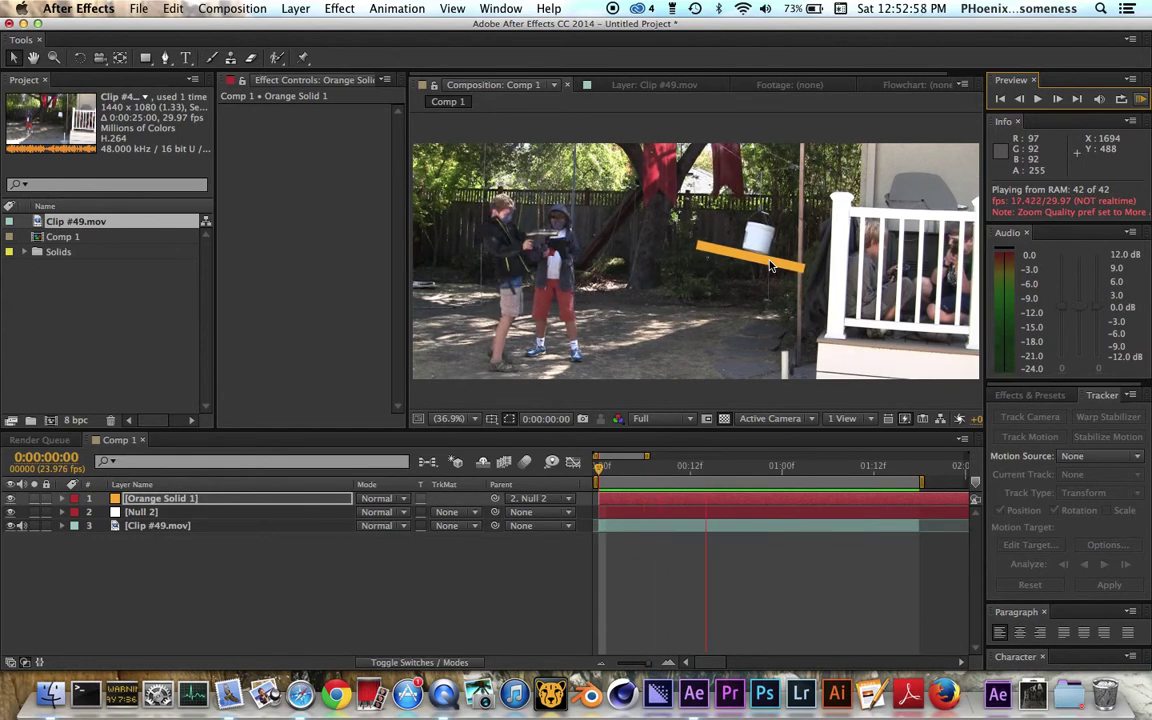
key(space)
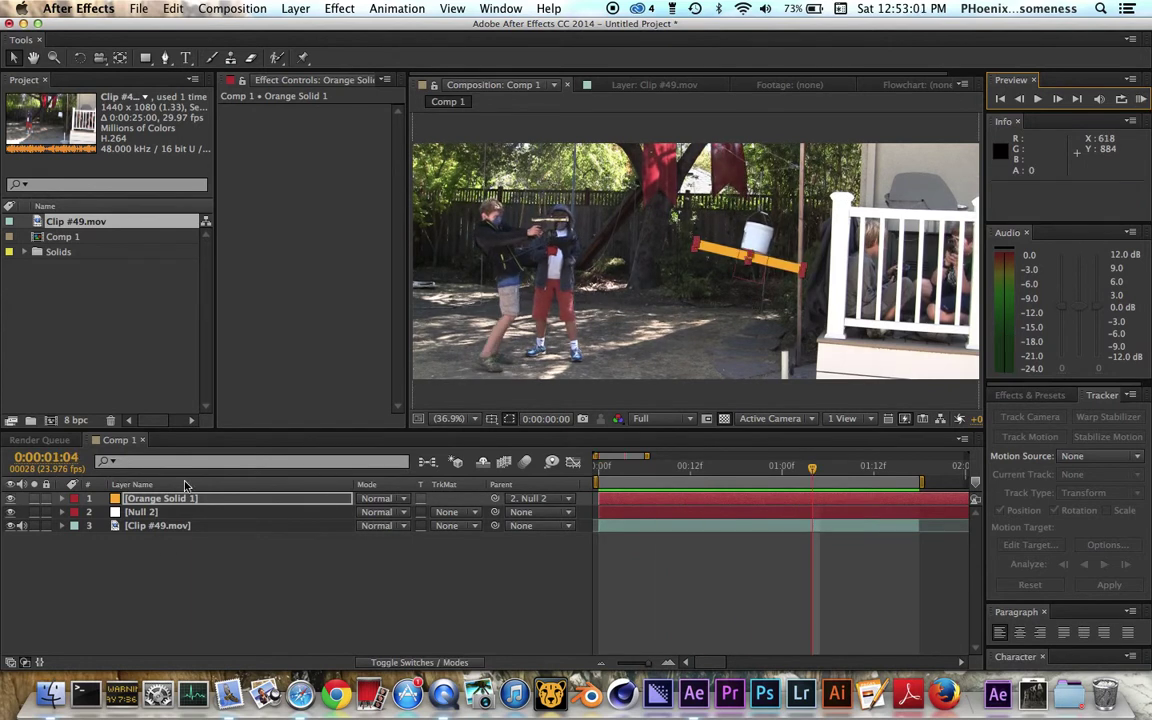
Delete the orange solid layer from Comp 1
click(212, 498)
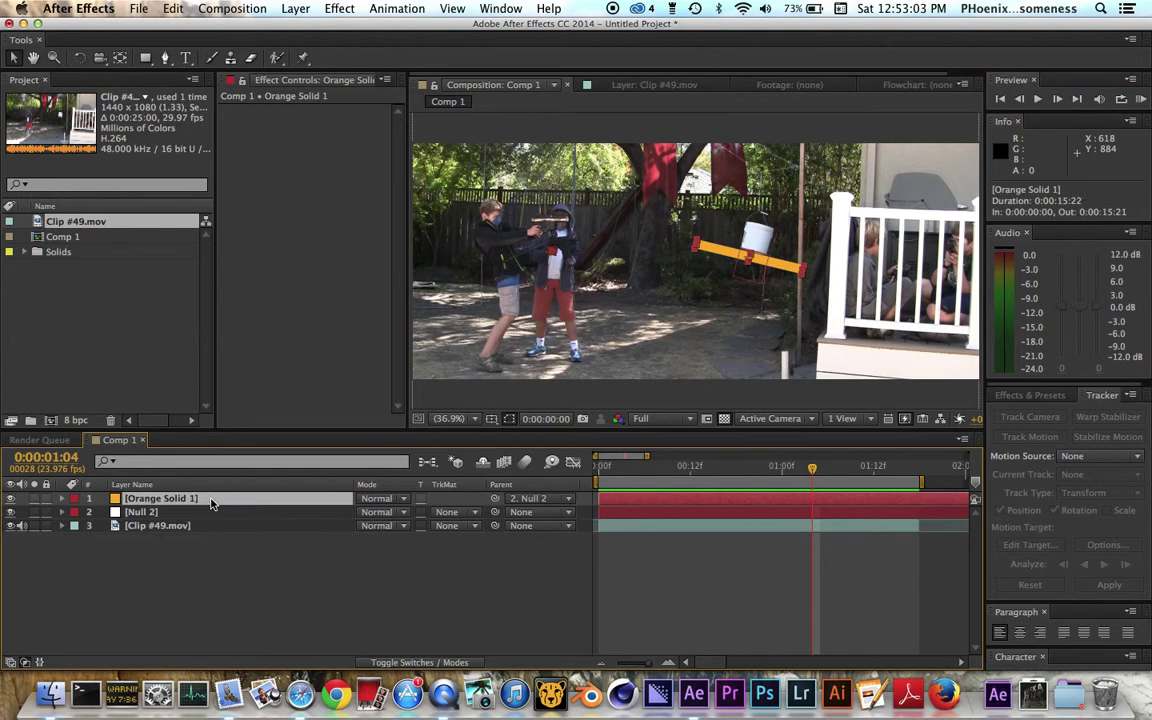
key(Delete)
Show the effects list in place of the tracker options and move the current time to 0:00:01:01
click(1048, 397)
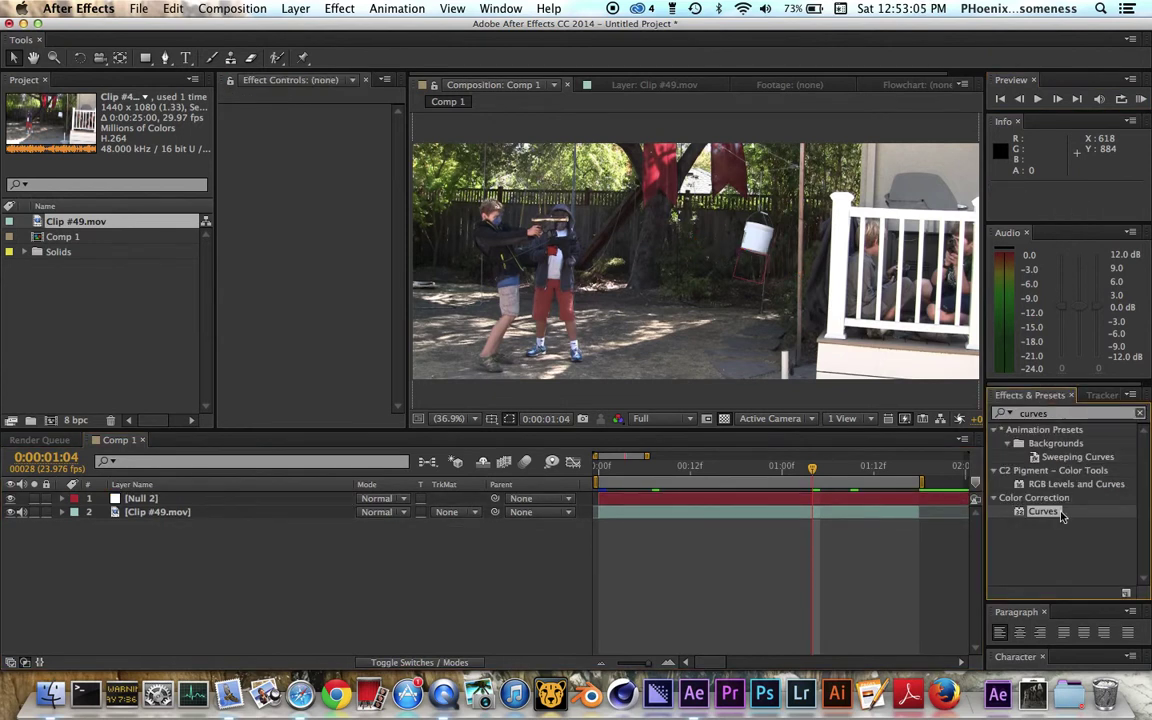
click(1100, 396)
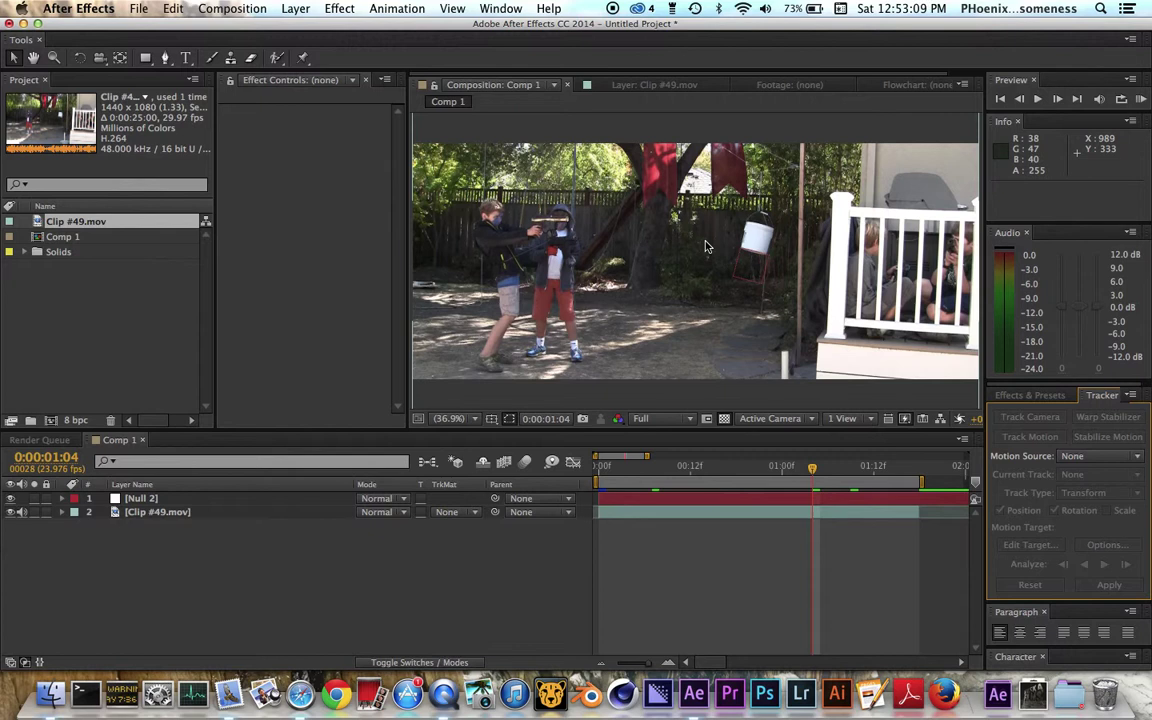
click(1058, 396)
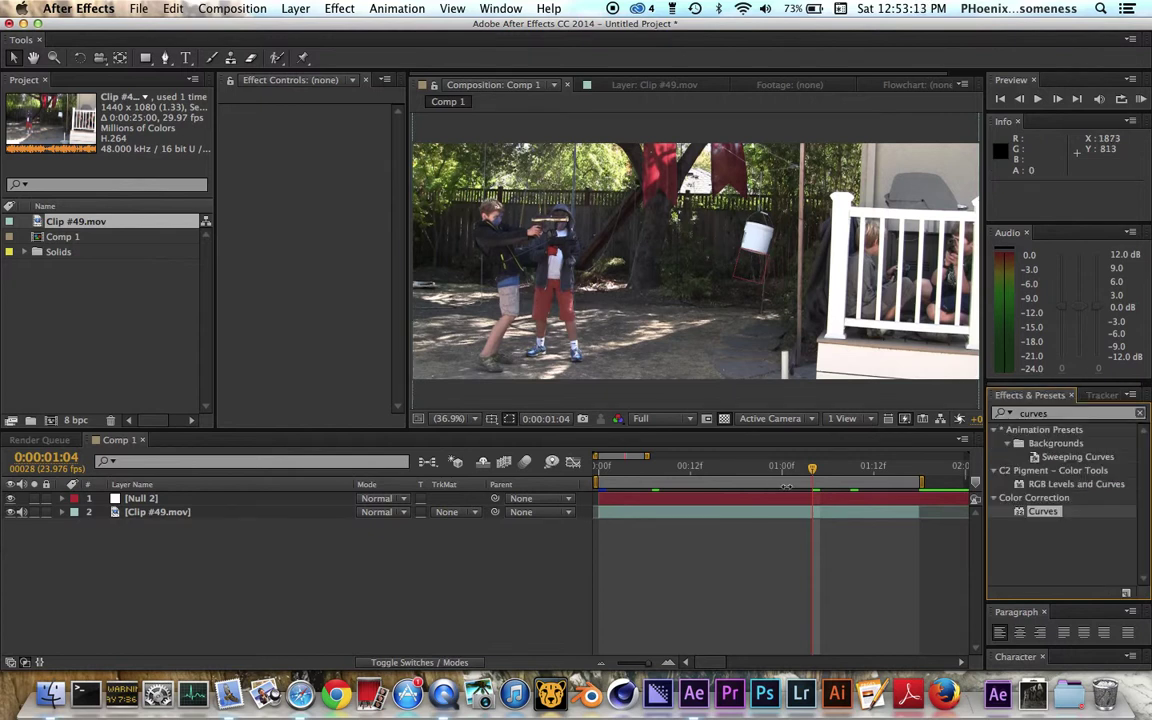
drag(818, 480, 790, 468)
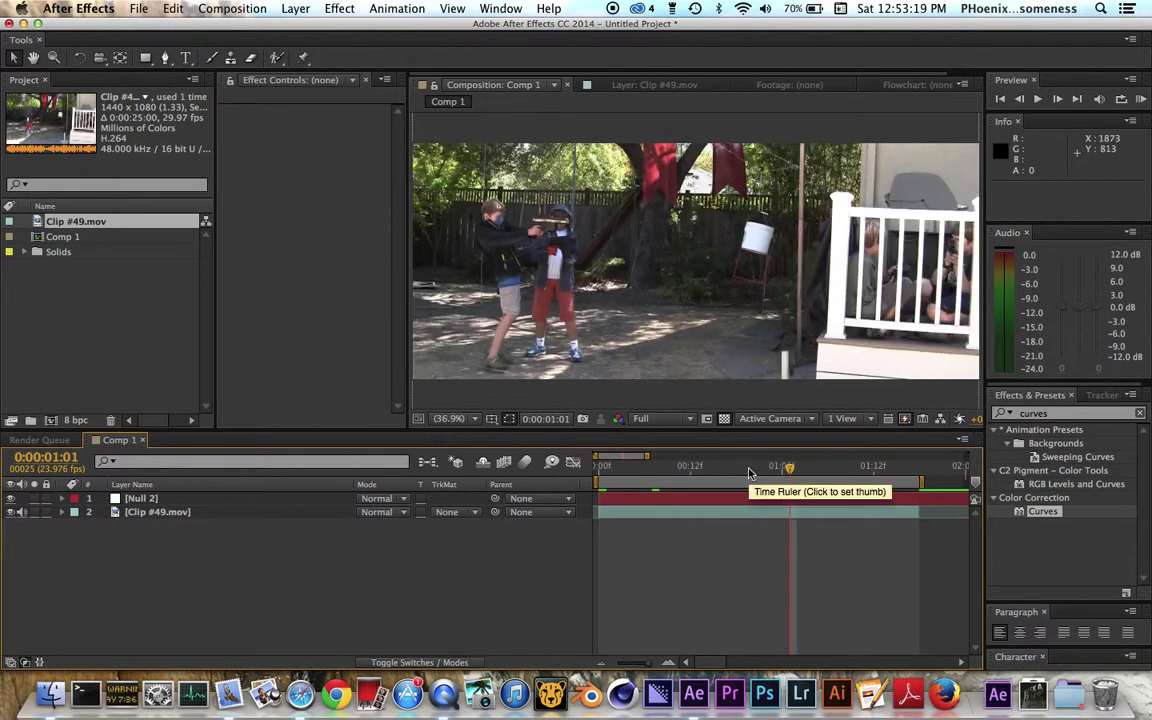